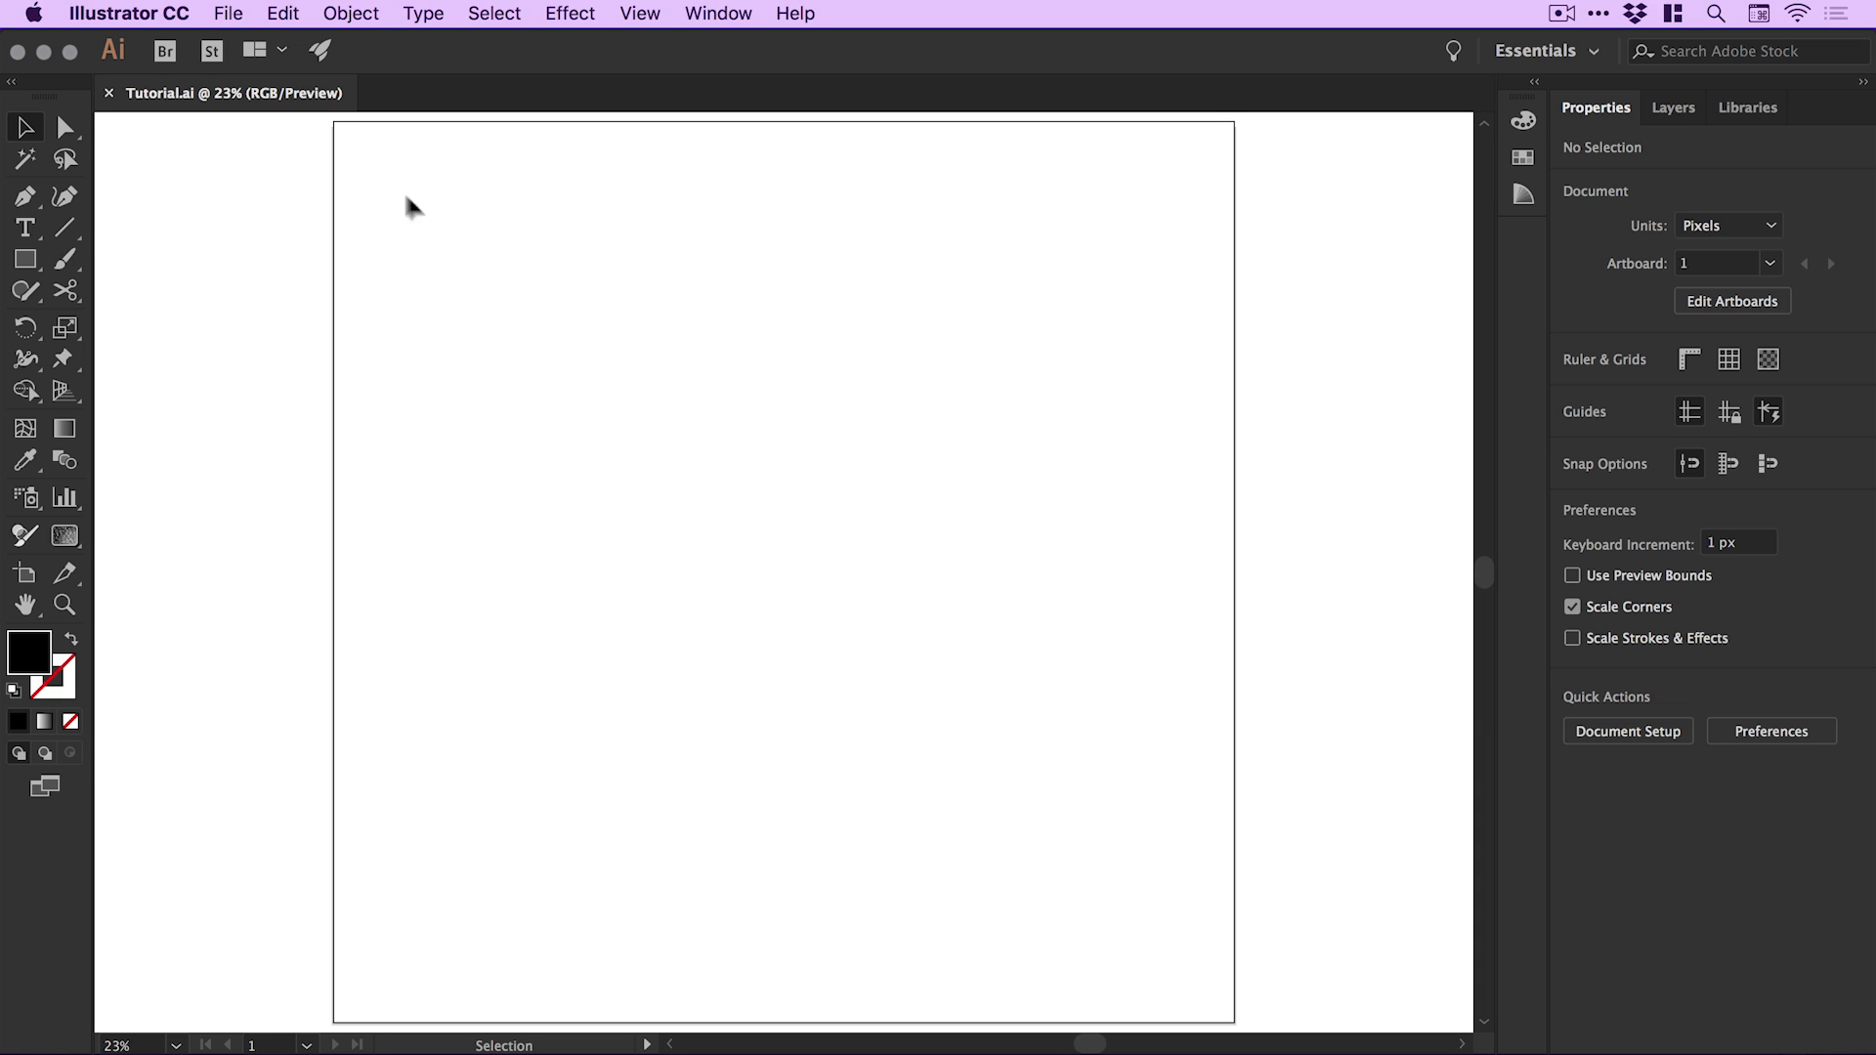
Open the new document settings, then cancel without creating a document
{"action": "left_click", "coordinate": [223, 20]}
{"action": "left_click", "coordinate": [223, 42]}
{"action": "left_click", "coordinate": [1319, 371]}
{"action": "key", "text": "Tab"}
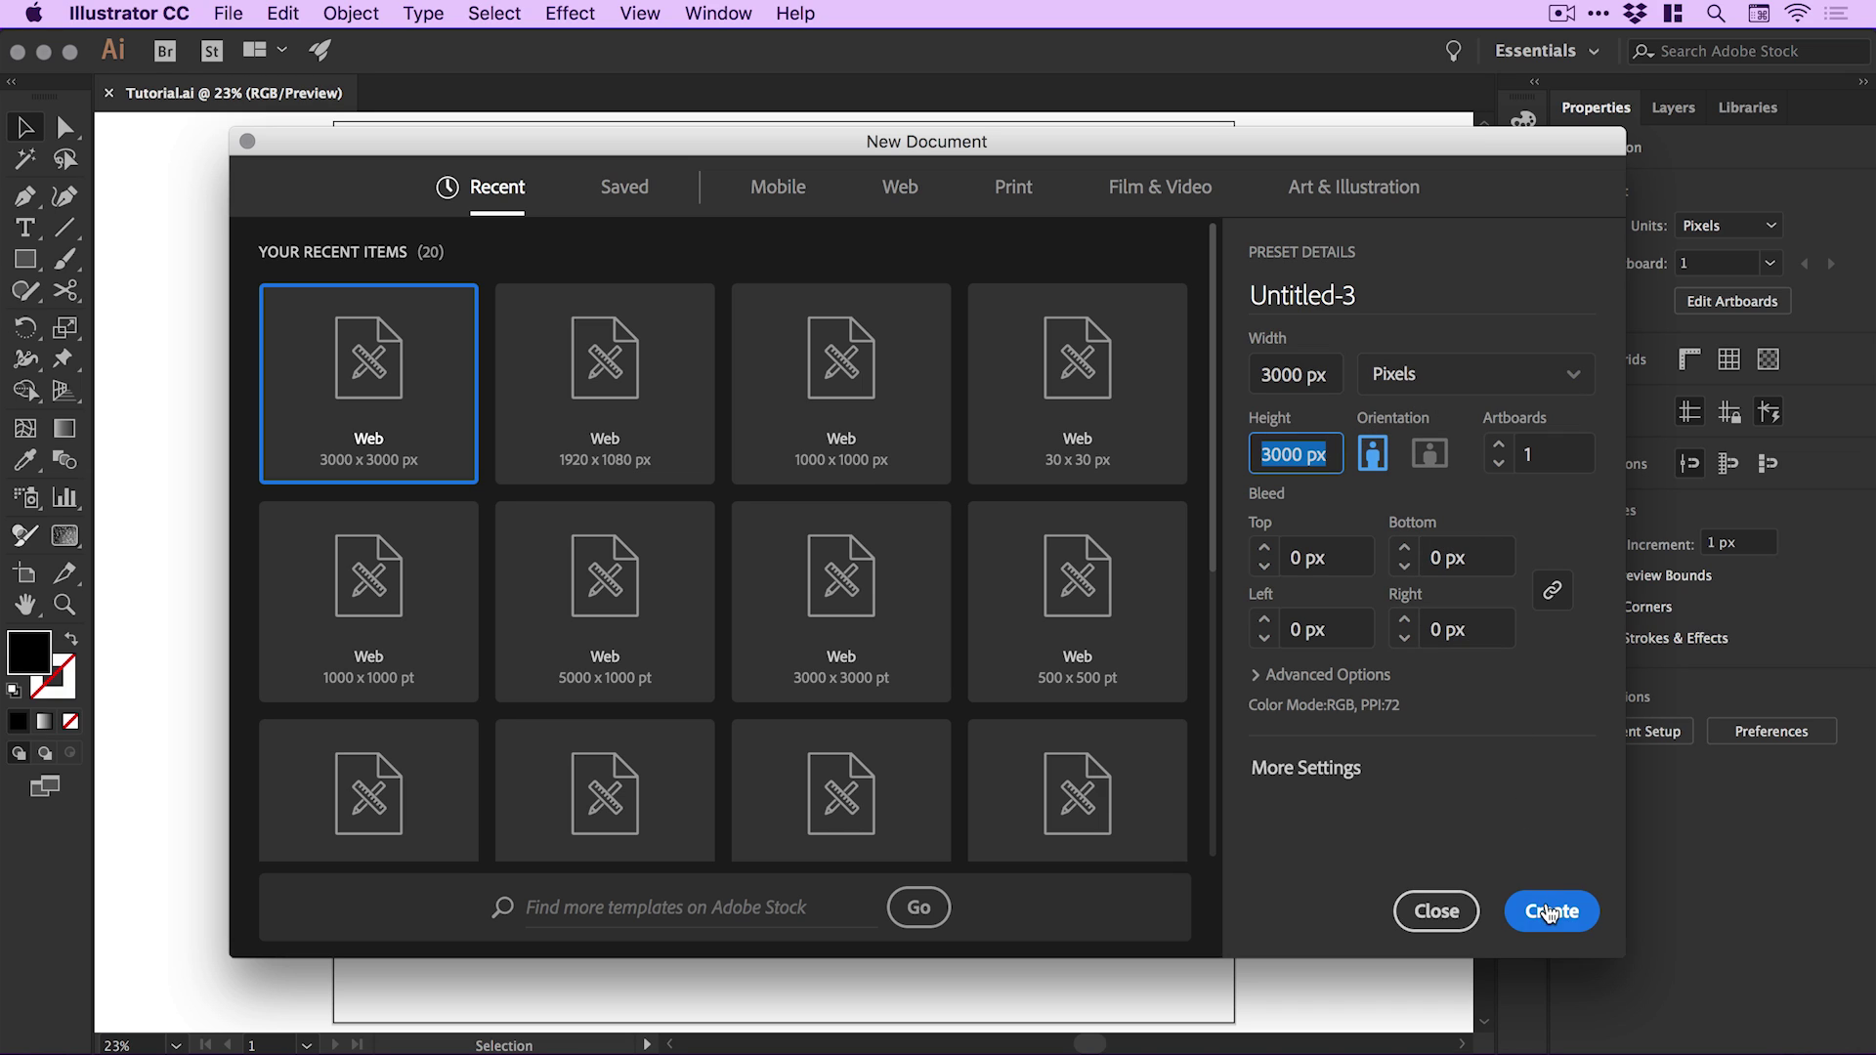
{"action": "left_click", "coordinate": [1433, 911]}
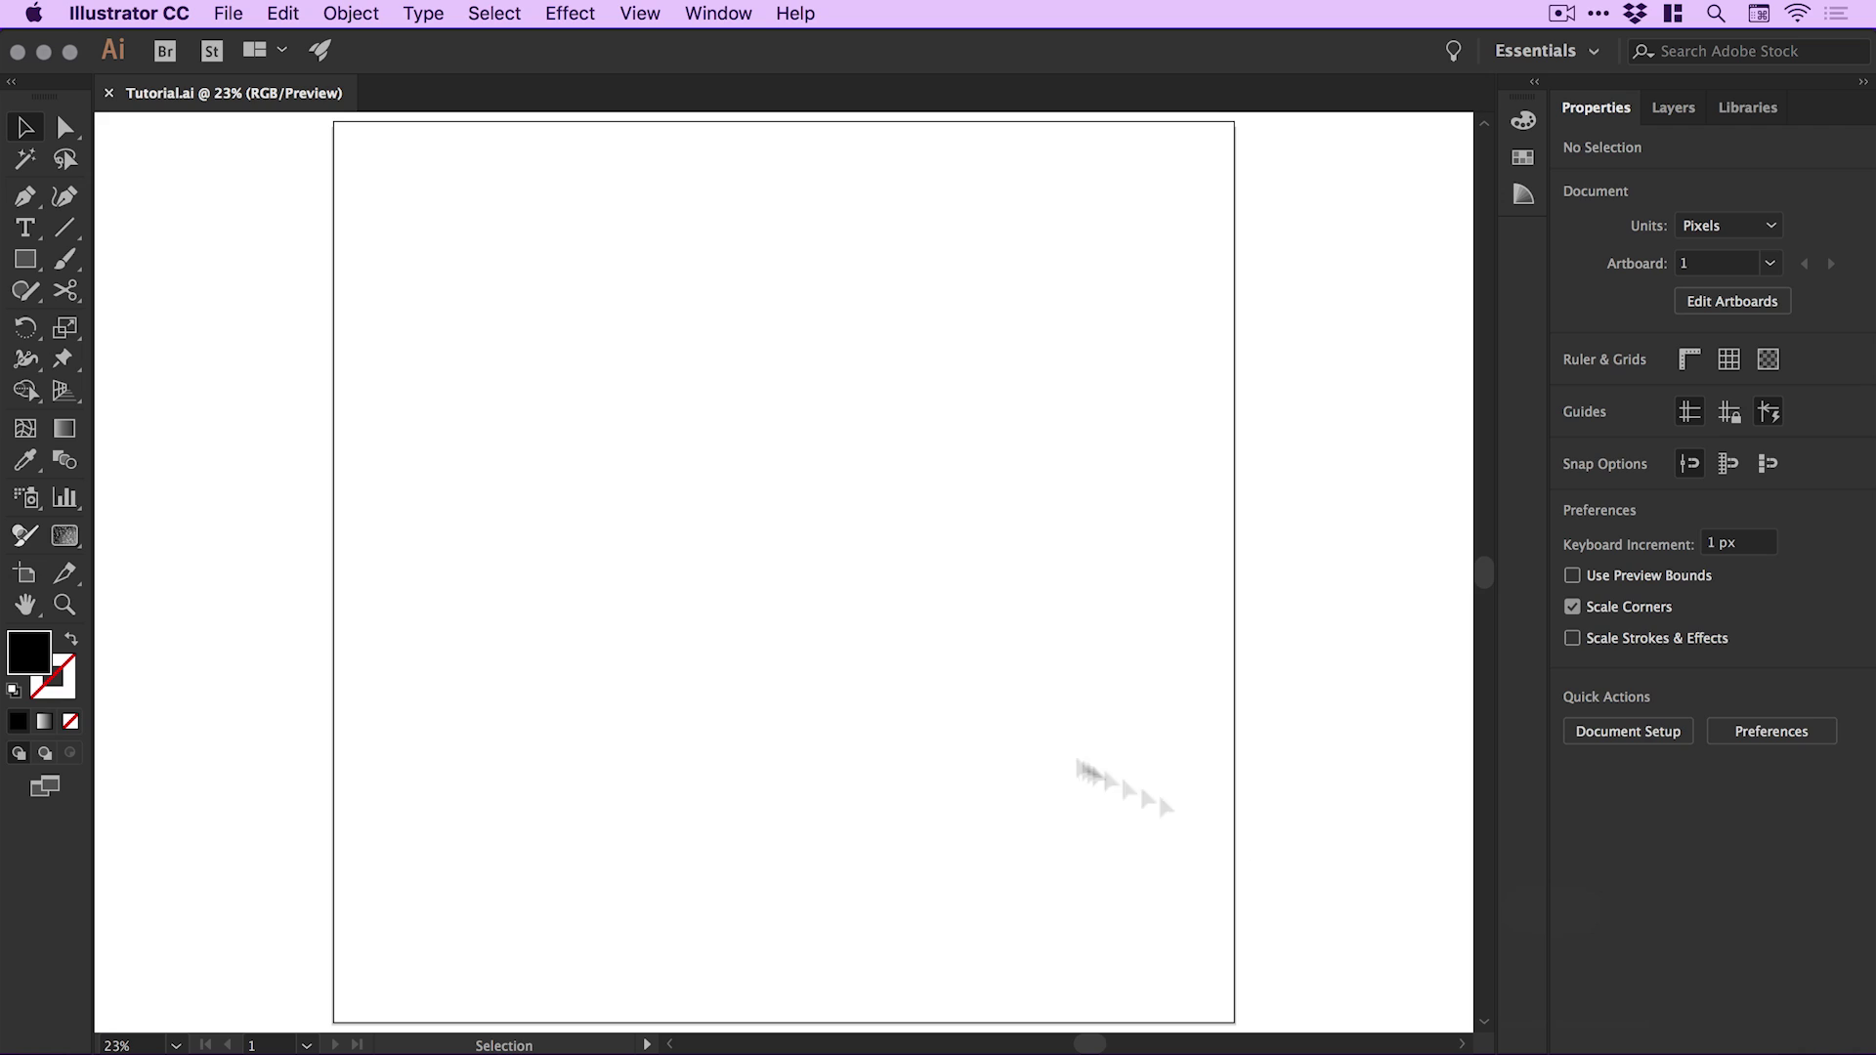
At 100% zoom, type 'bauhaus' on the artboard and move it left and lower
{"action": "key", "text": "a"}
{"action": "key", "text": "super+1"}
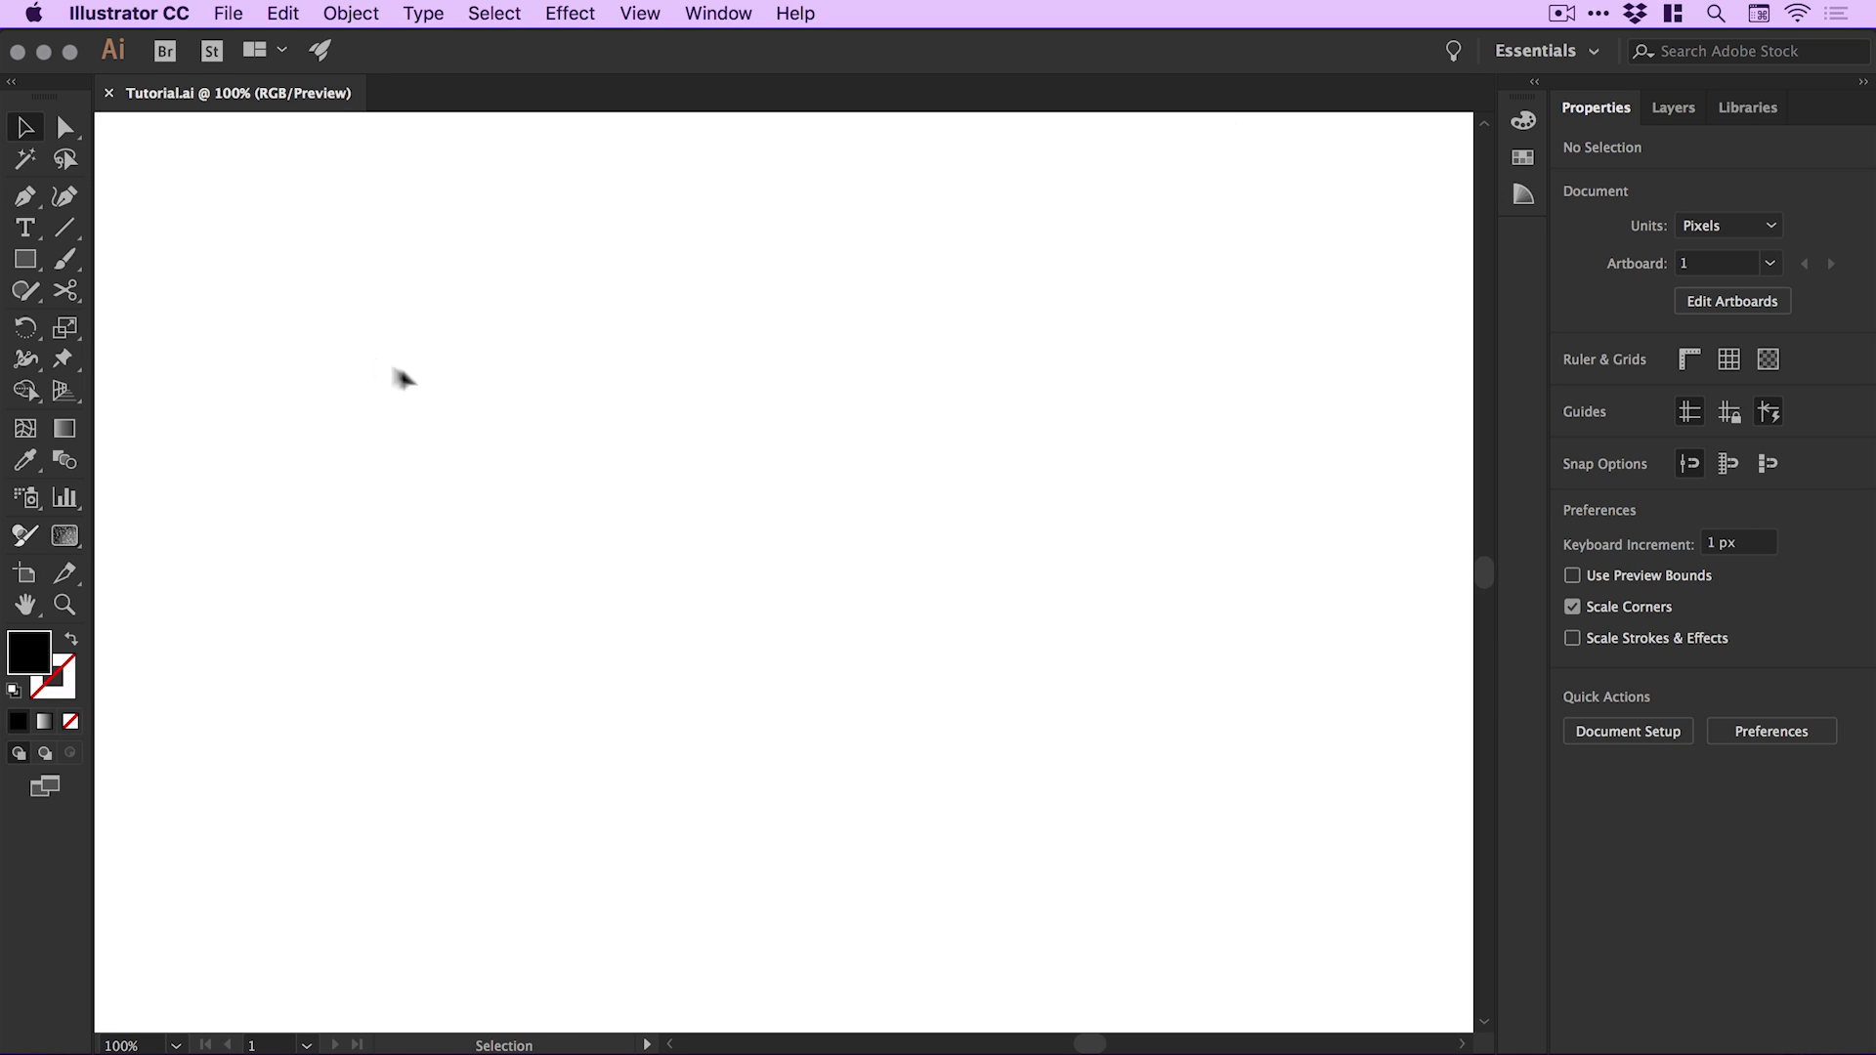
{"action": "left_click", "coordinate": [32, 230]}
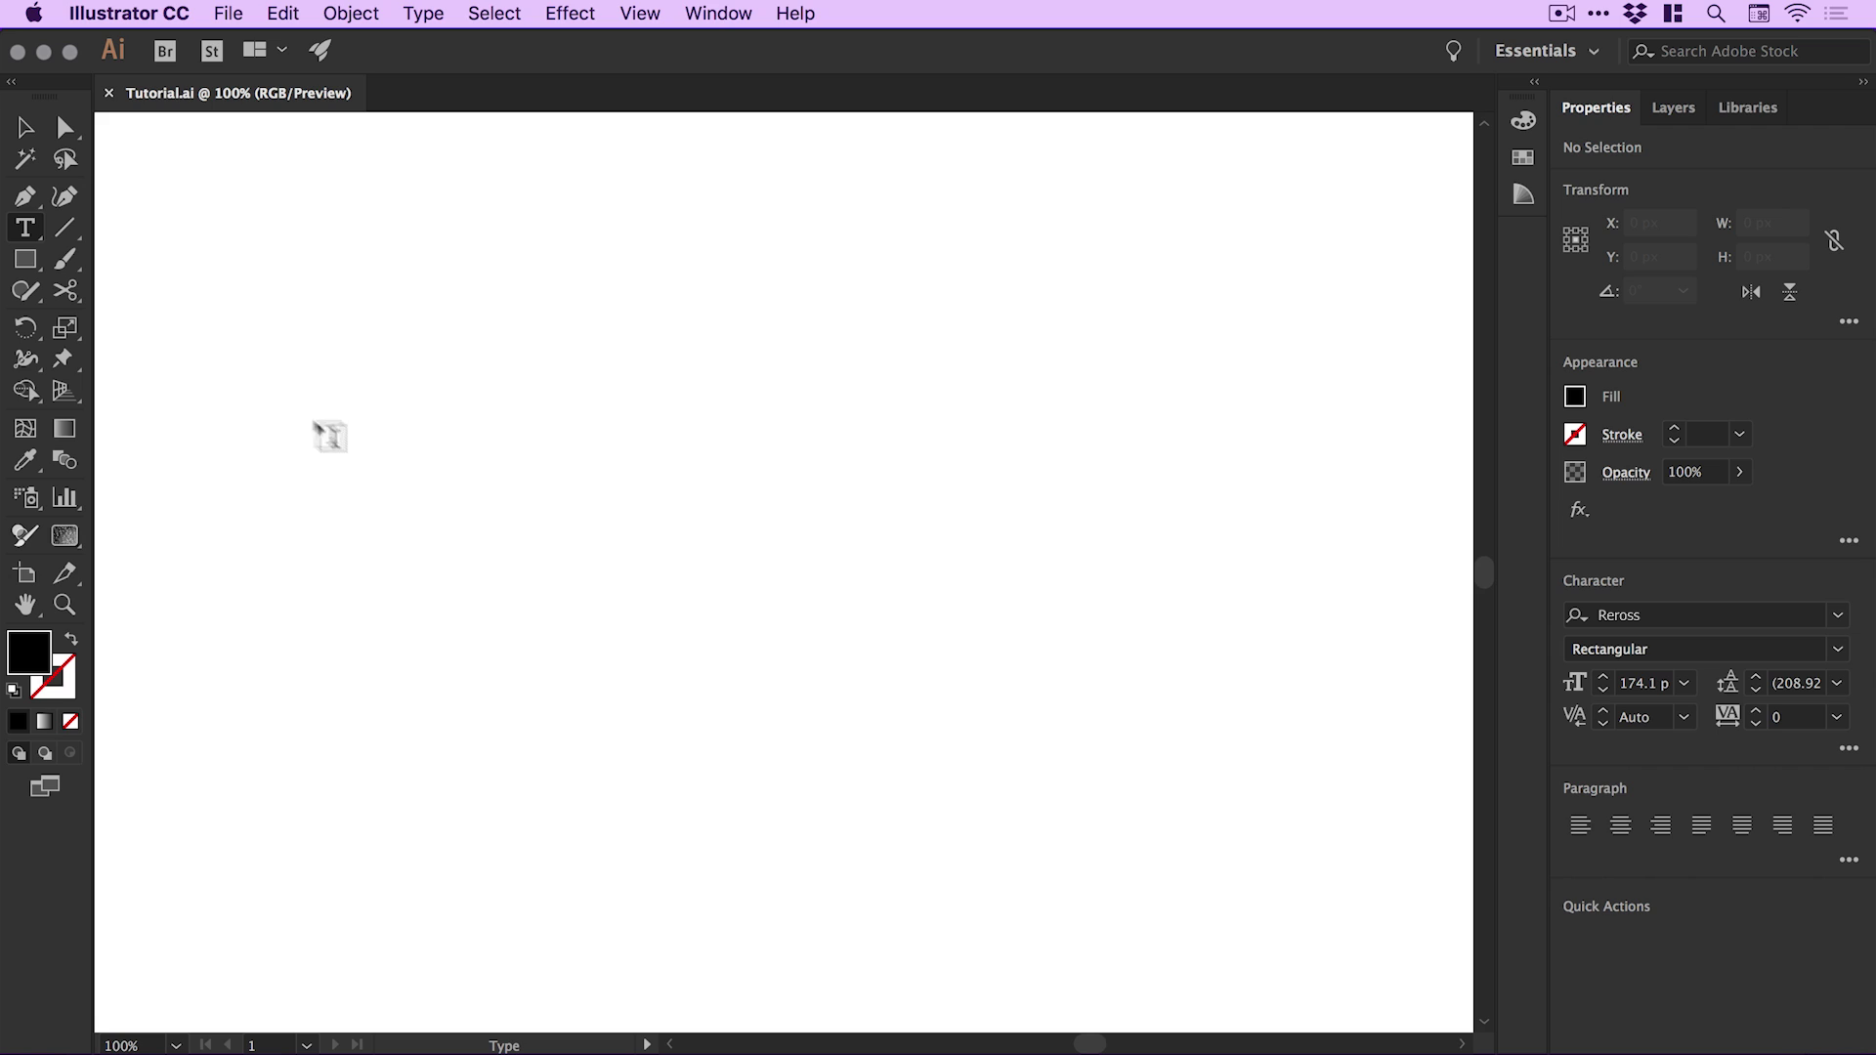
{"action": "left_click", "coordinate": [514, 596]}
{"action": "type", "text": "ba"}
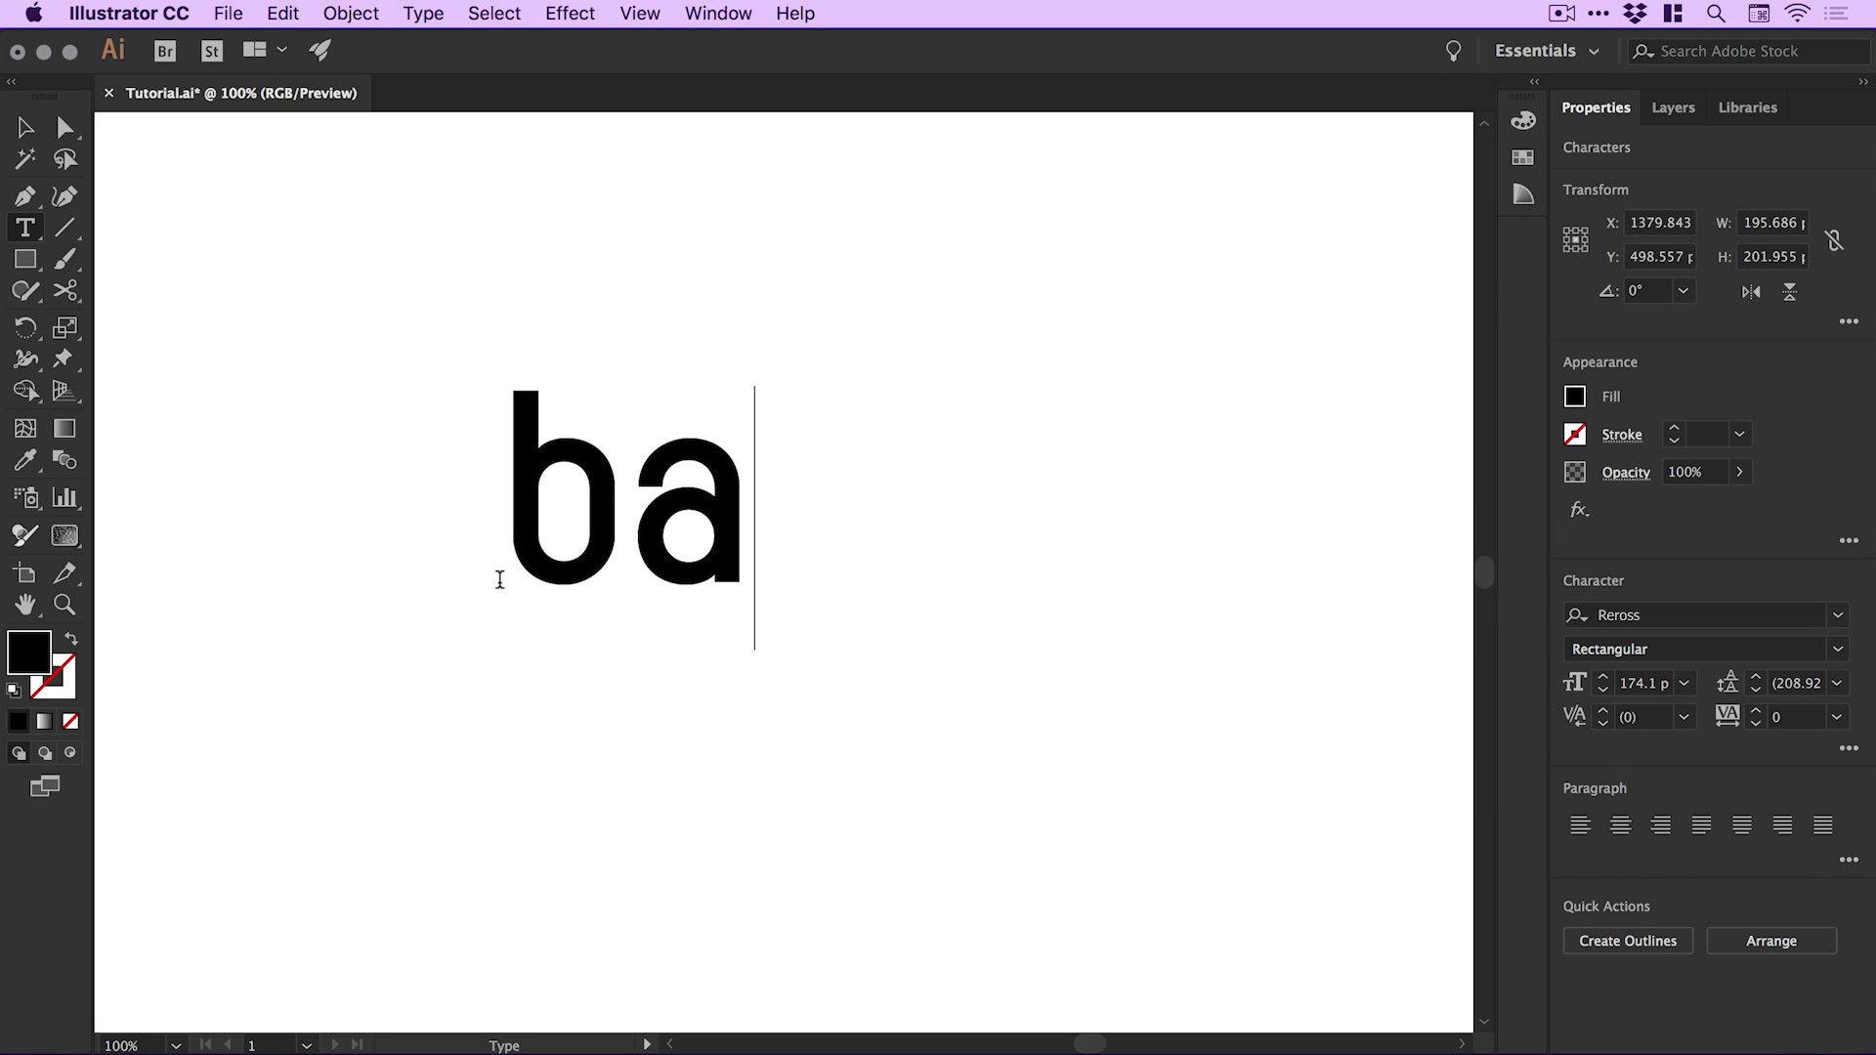
{"action": "type", "text": "uhaus"}
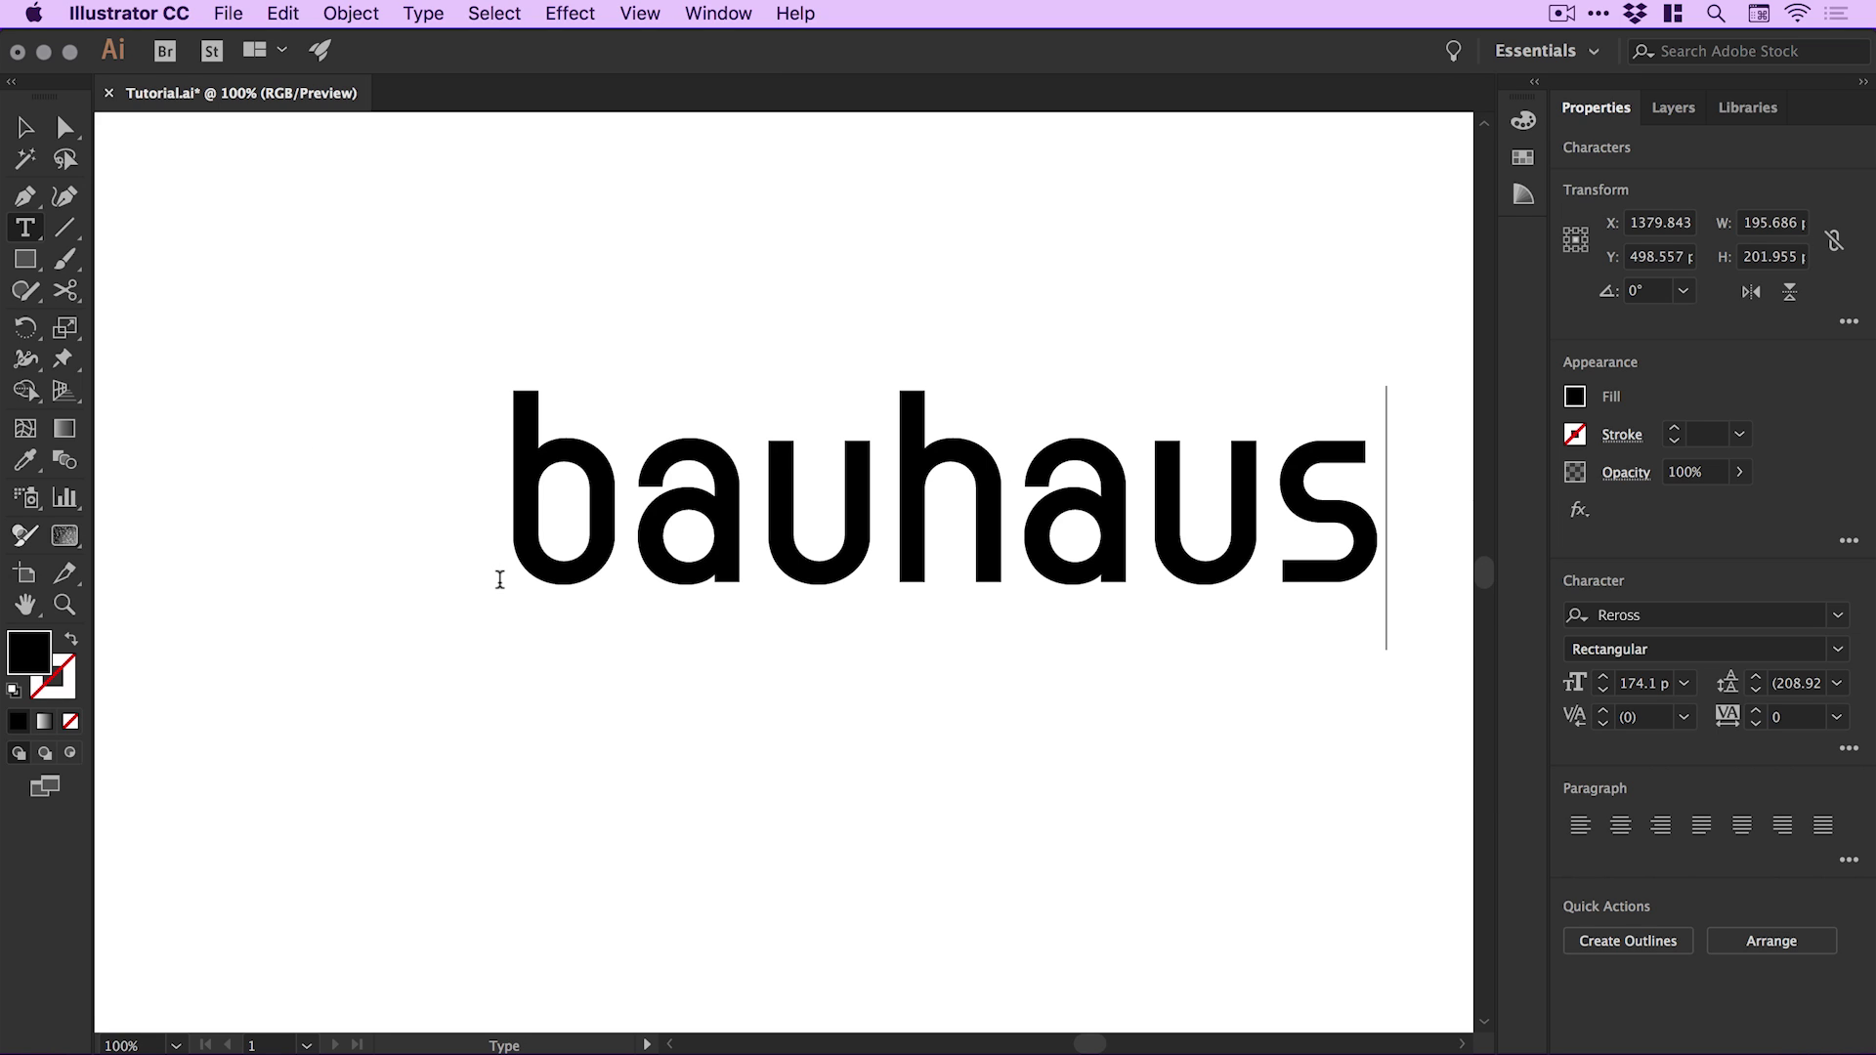
{"action": "left_click", "coordinate": [25, 127]}
{"action": "left_click_drag", "start_coordinate": [970, 515], "coordinate": [814, 584]}
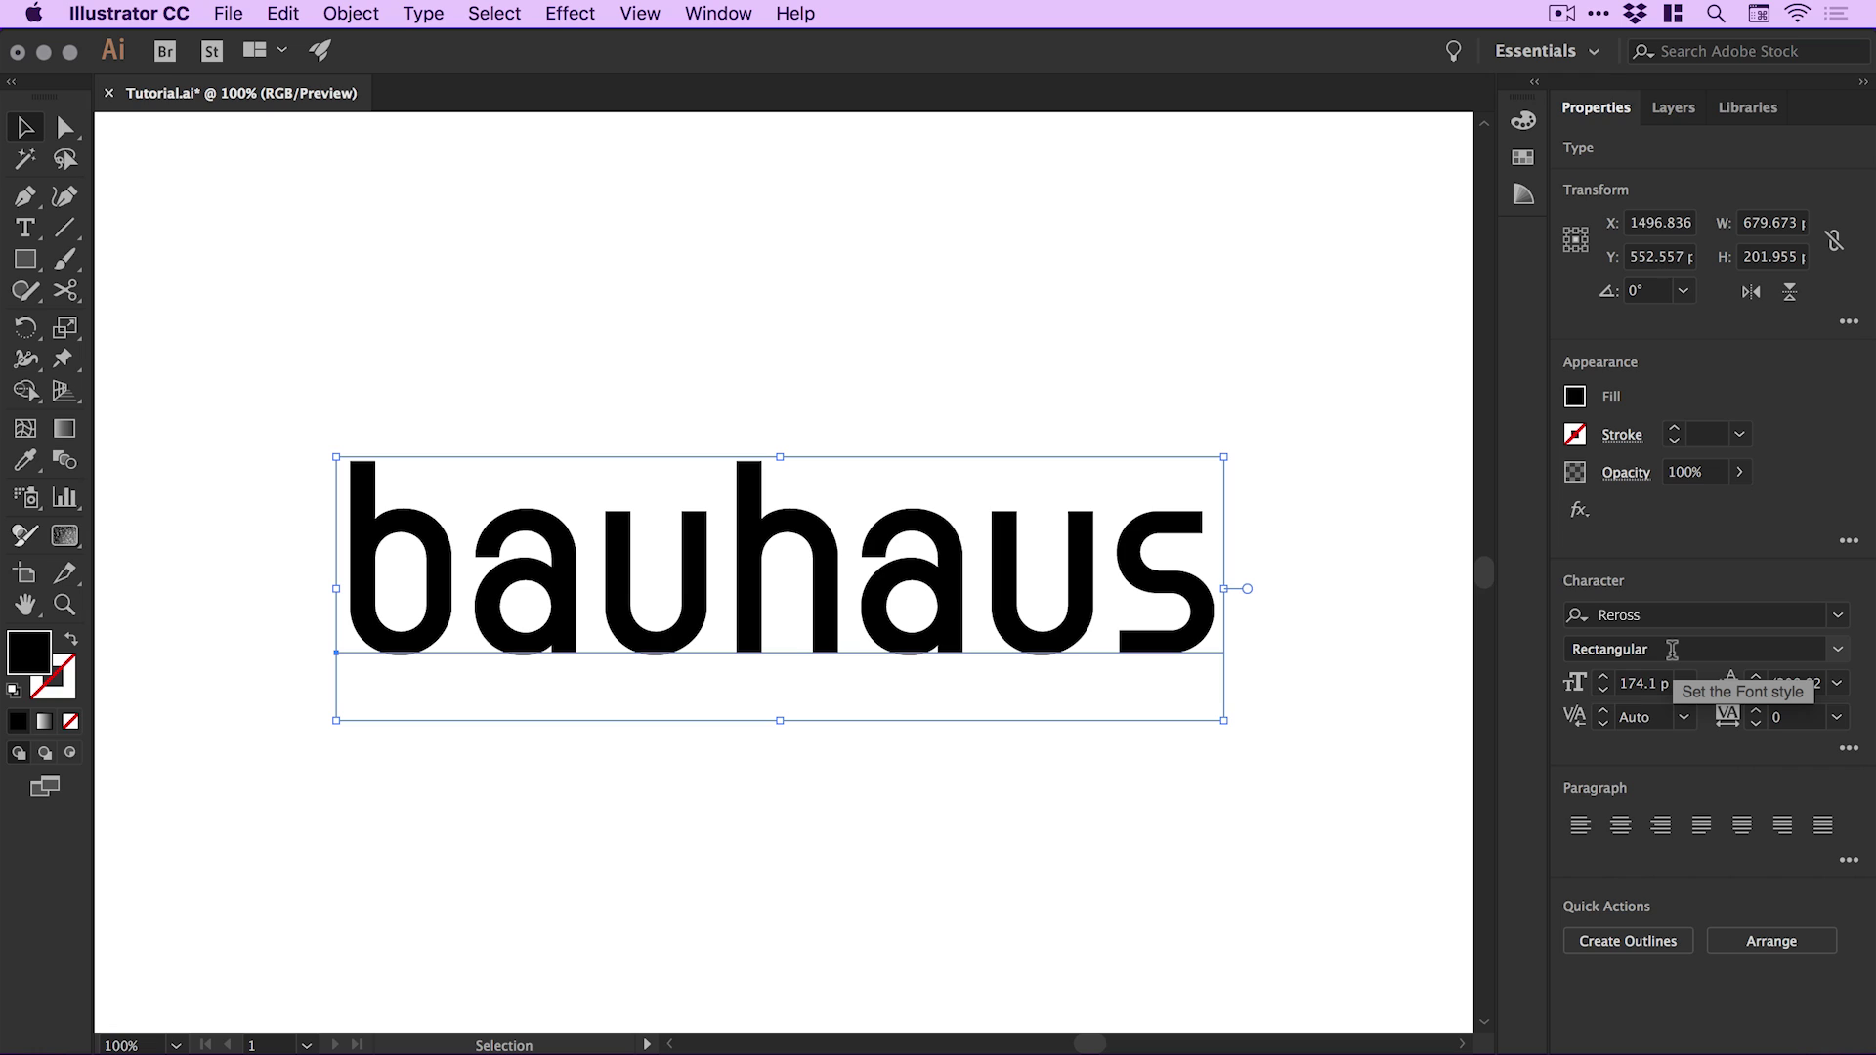
{"action": "left_click", "coordinate": [853, 348]}
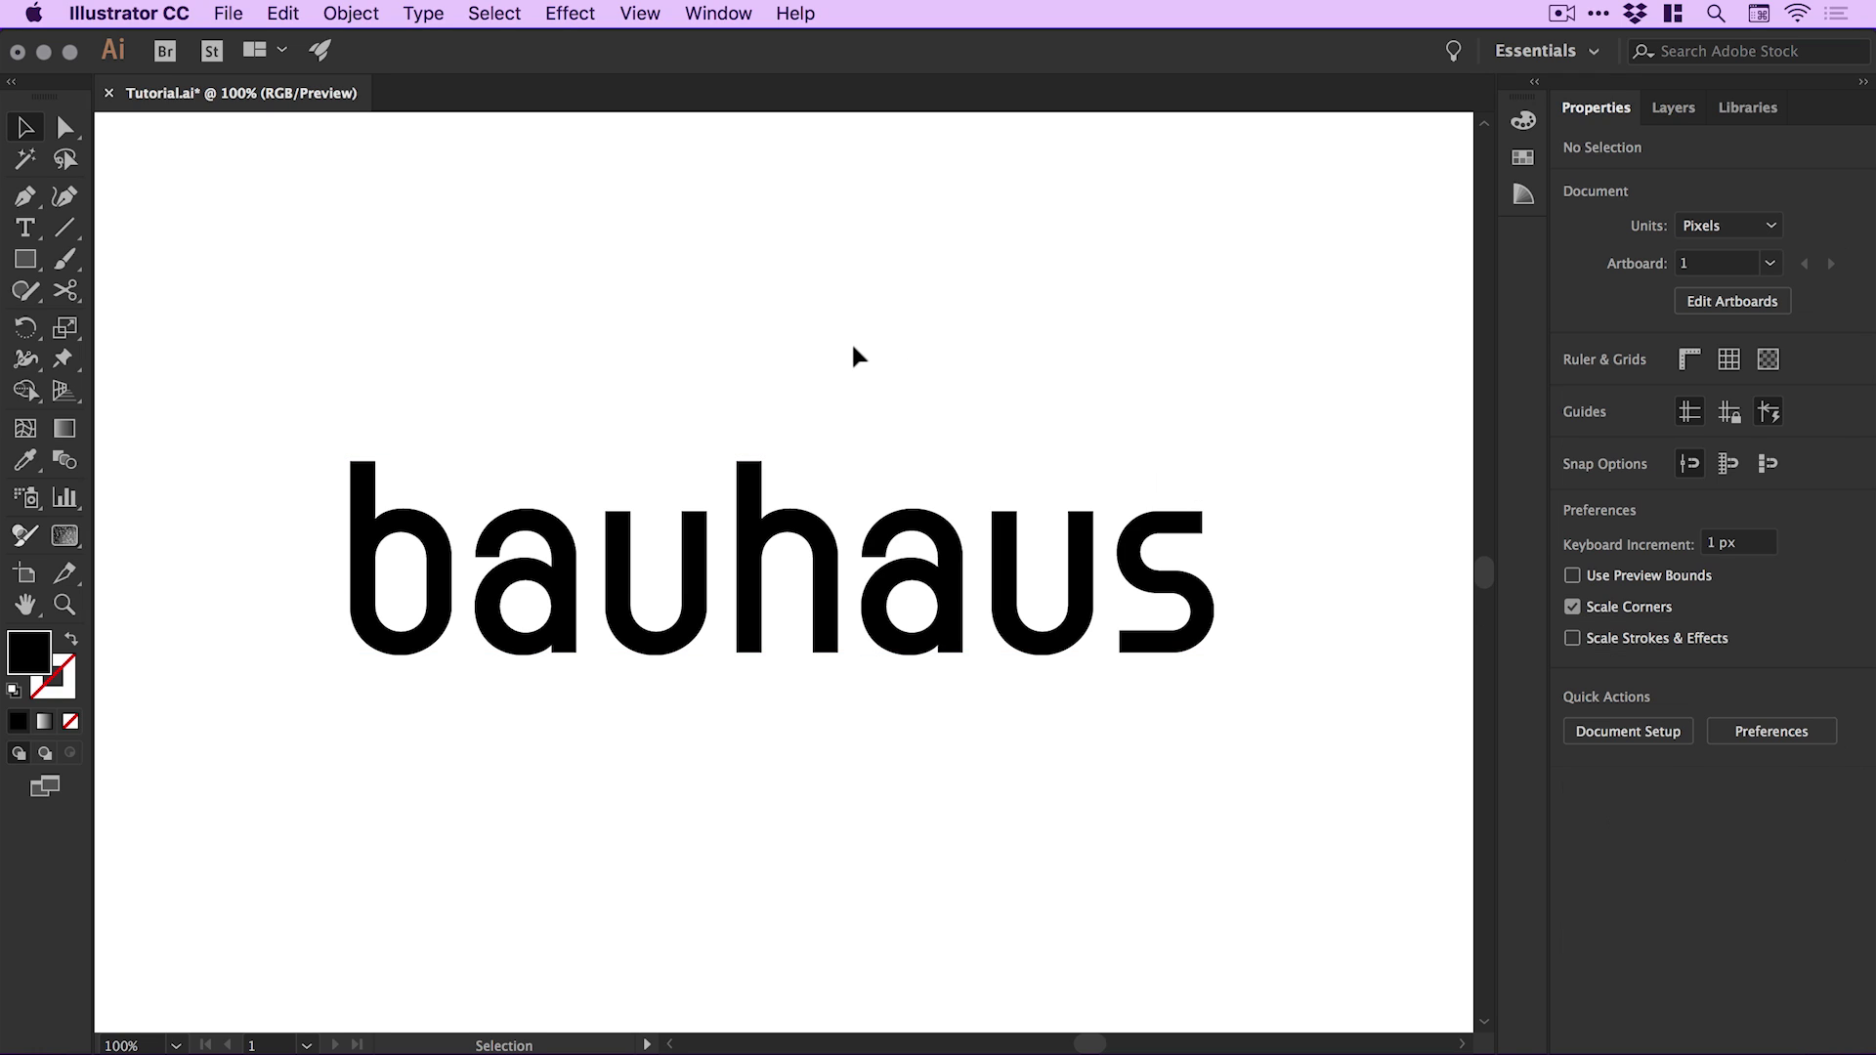
Delete 'au' and 'aus' from bauhaus so the text reads 'bh'
{"action": "left_click", "coordinate": [787, 596]}
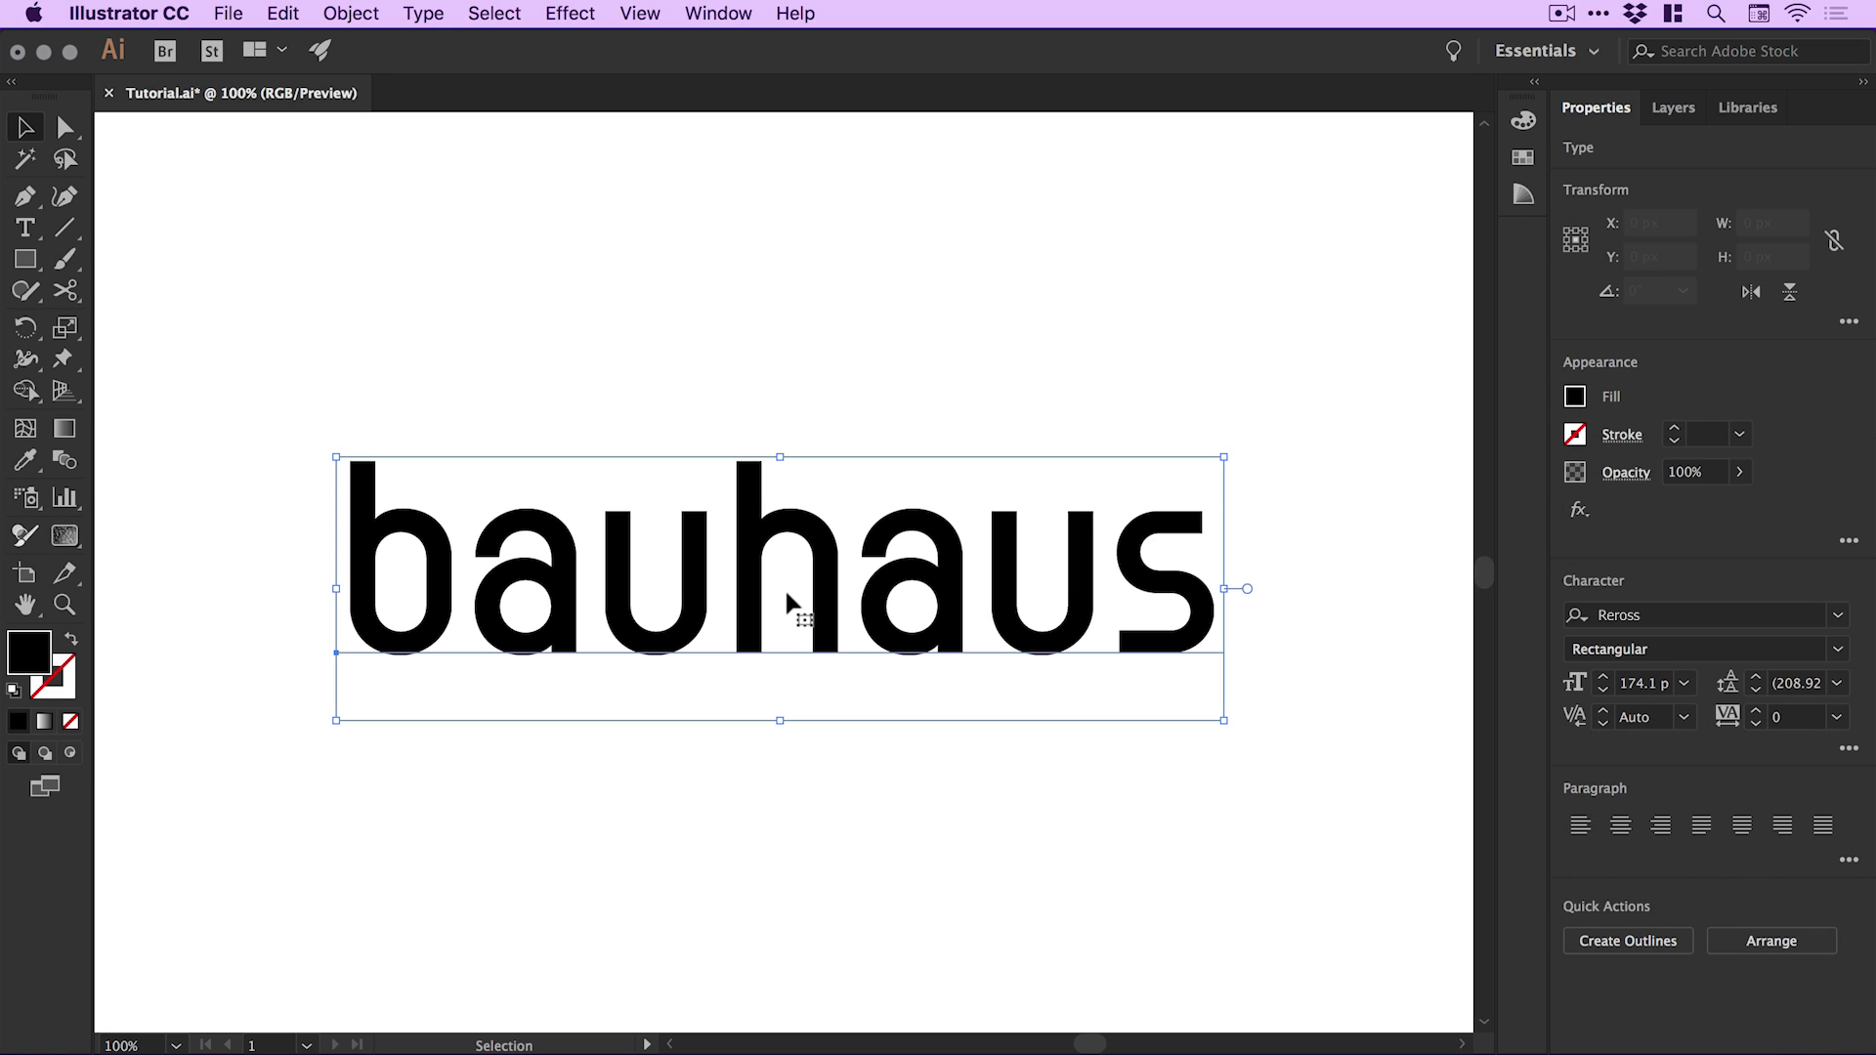
{"action": "left_click", "coordinate": [25, 228]}
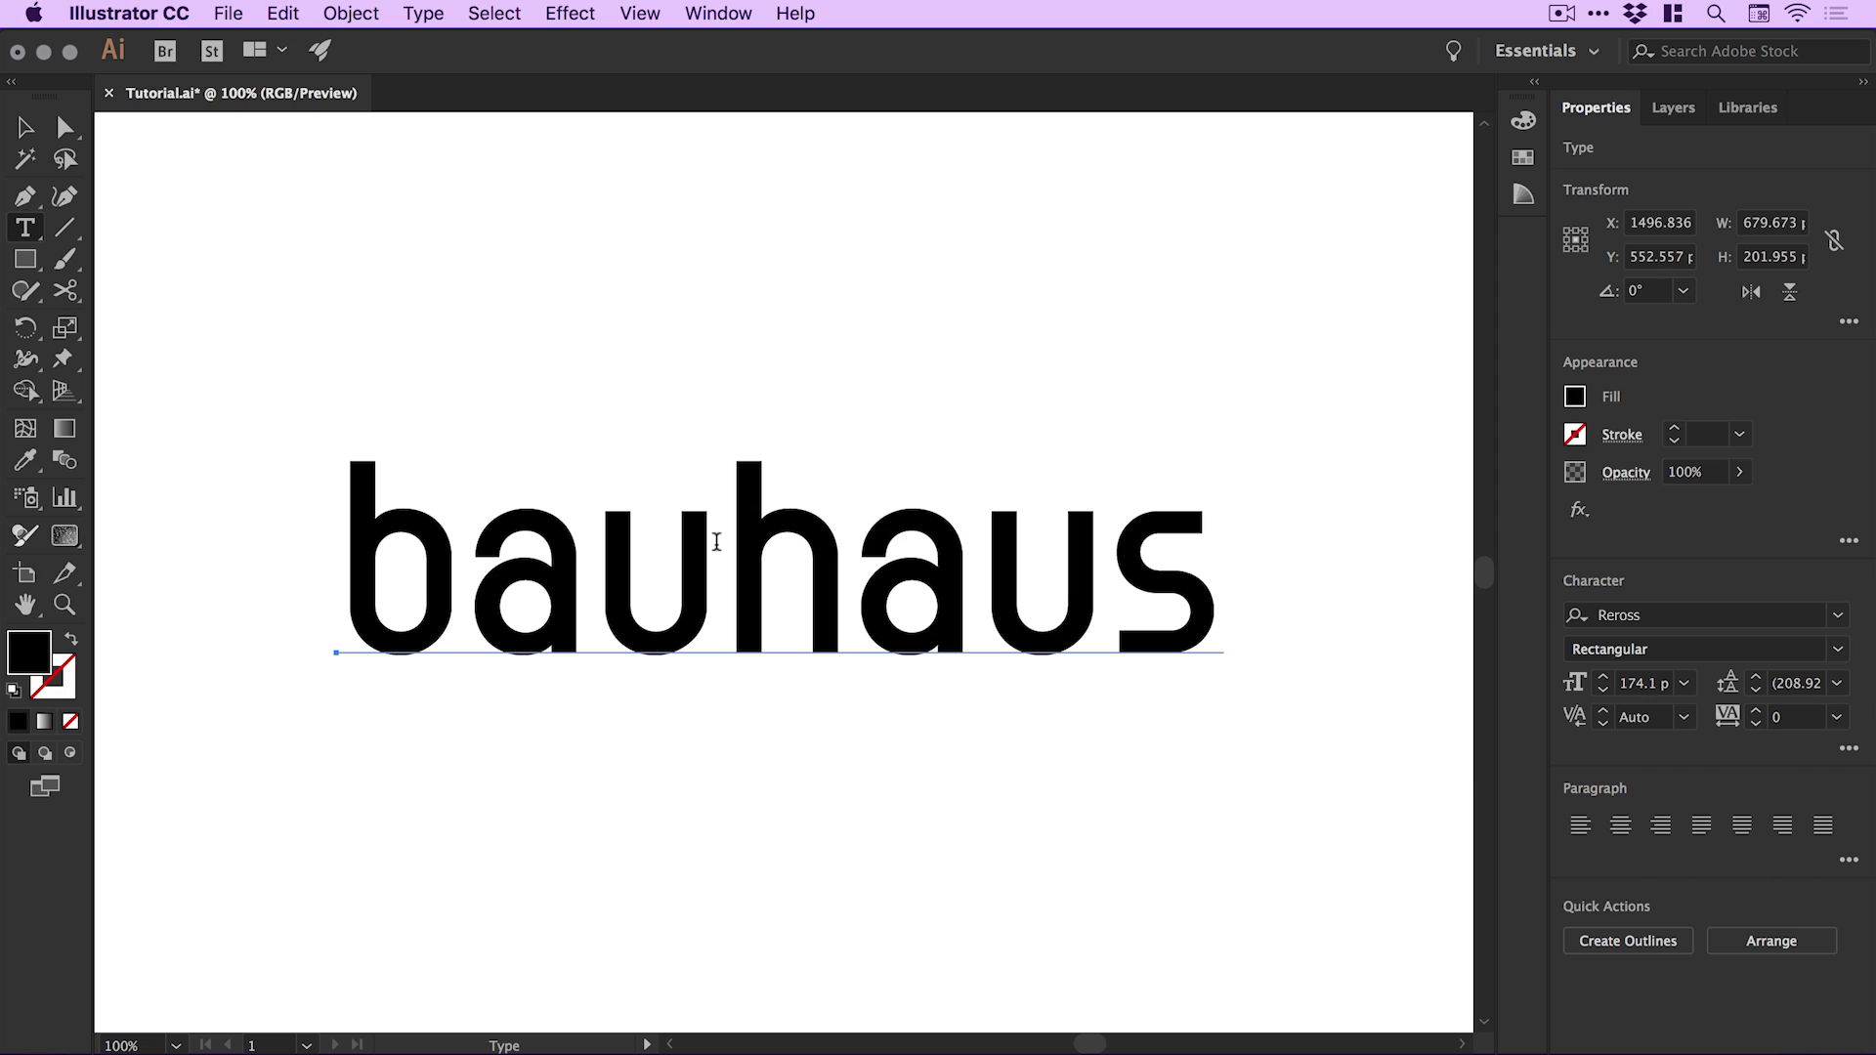
{"action": "left_click_drag", "start_coordinate": [717, 542], "coordinate": [475, 554]}
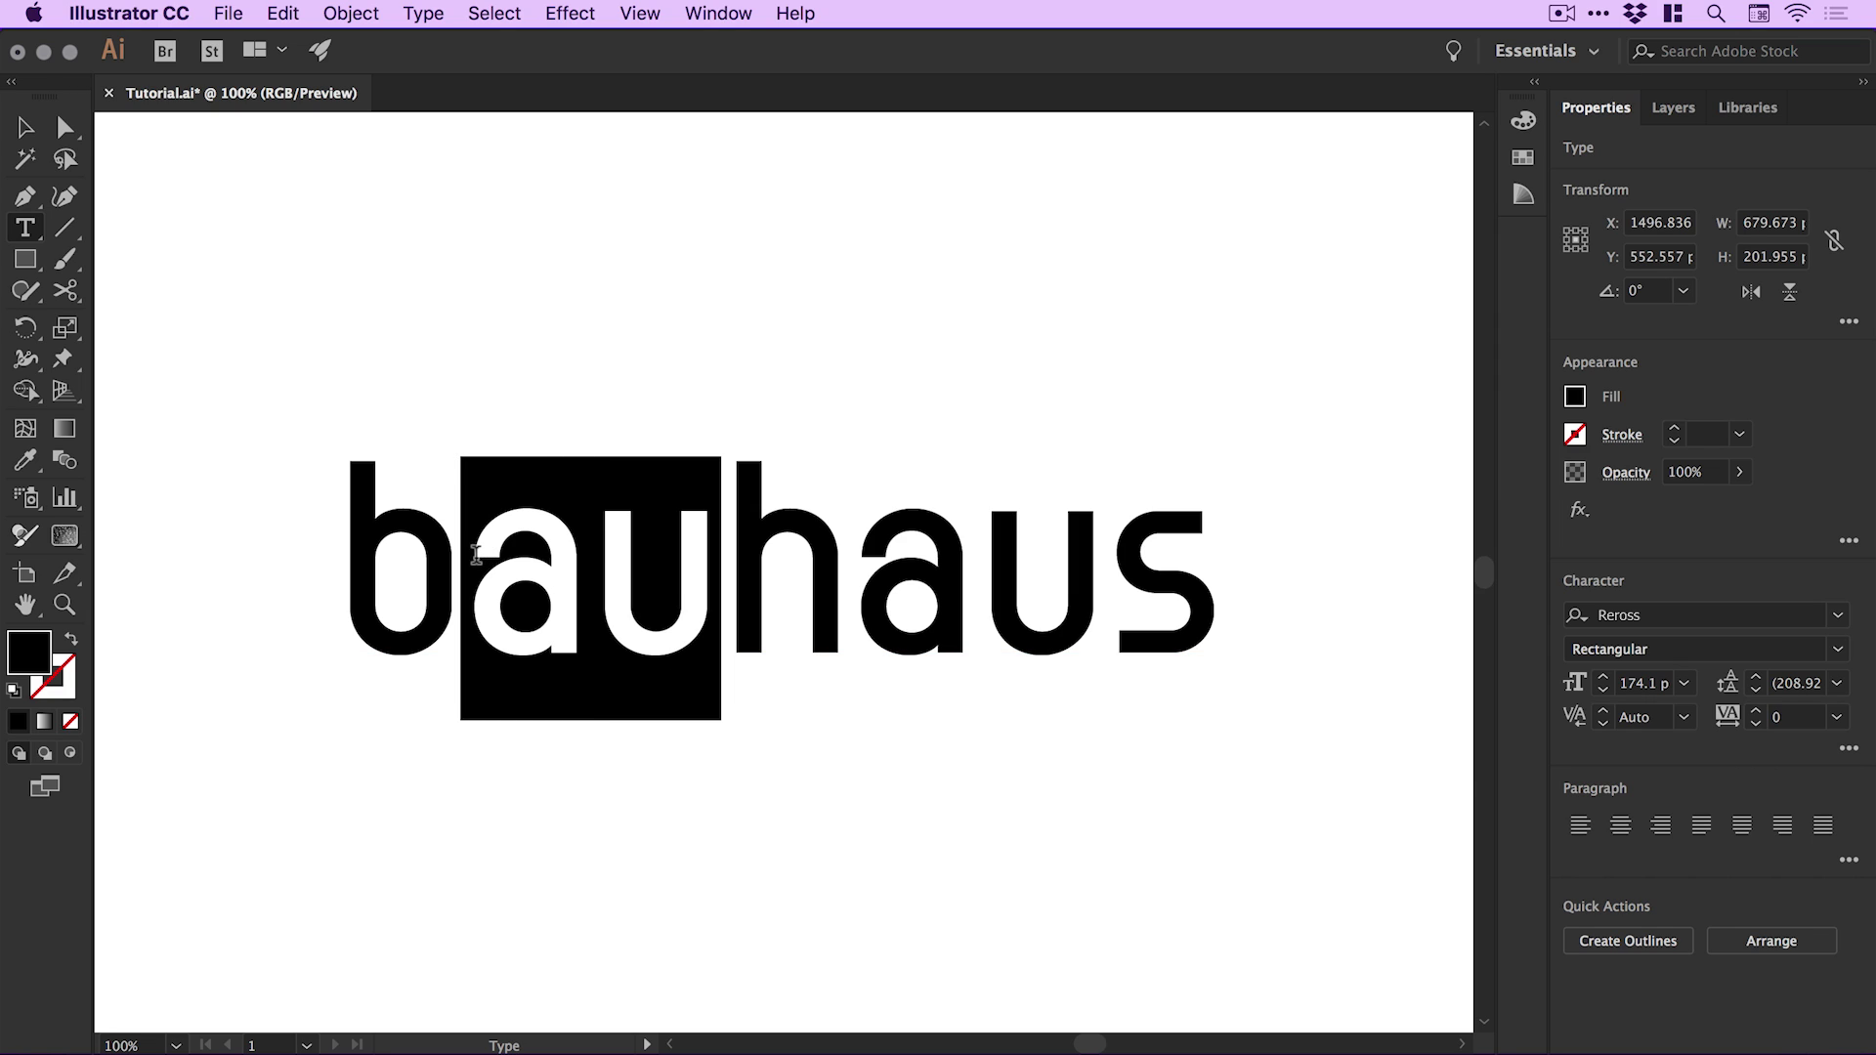
{"action": "key", "text": "BackSpace"}
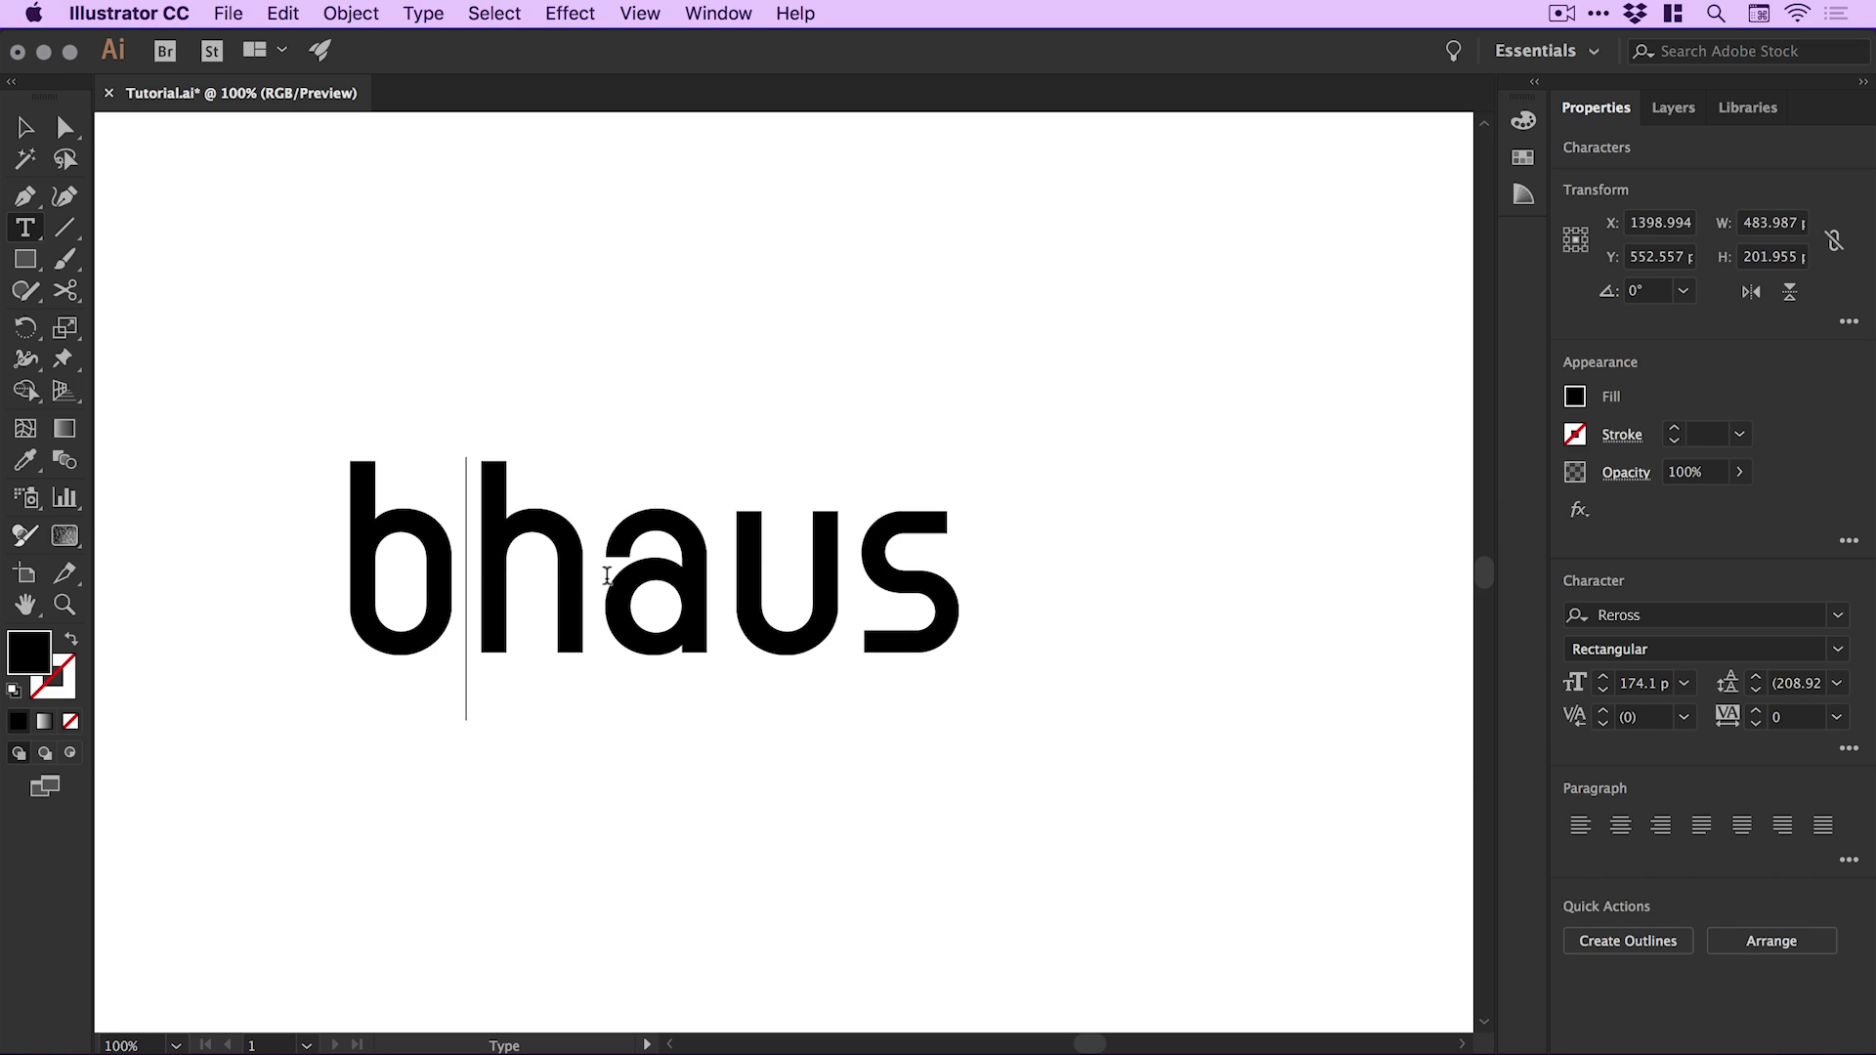
{"action": "left_click_drag", "start_coordinate": [606, 576], "coordinate": [976, 557]}
{"action": "key", "text": "BackSpace"}
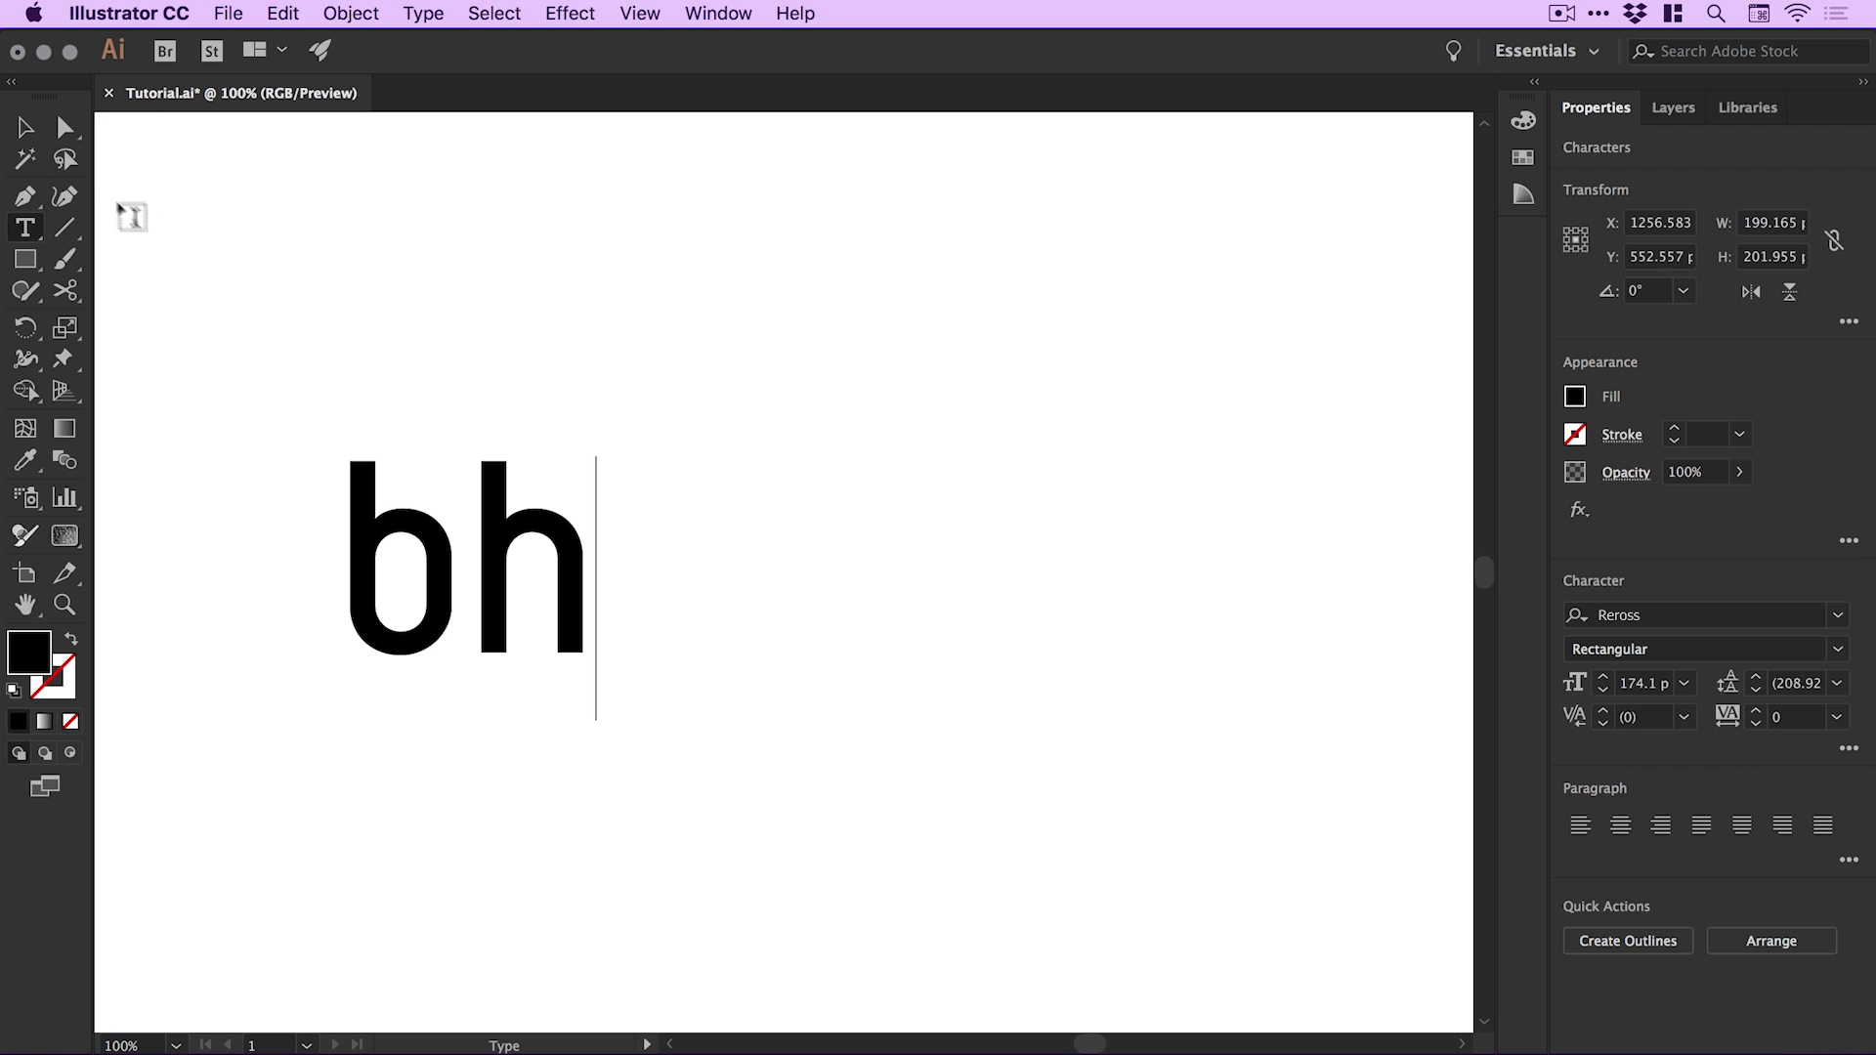
Move the bh text lower and scale it up proportionally to about 460 pt
{"action": "left_click", "coordinate": [25, 127]}
{"action": "left_click_drag", "start_coordinate": [535, 572], "coordinate": [533, 809]}
{"action": "left_click_drag", "start_coordinate": [599, 682], "coordinate": [1151, 248]}
{"action": "left_click_drag", "start_coordinate": [744, 493], "coordinate": [826, 508]}
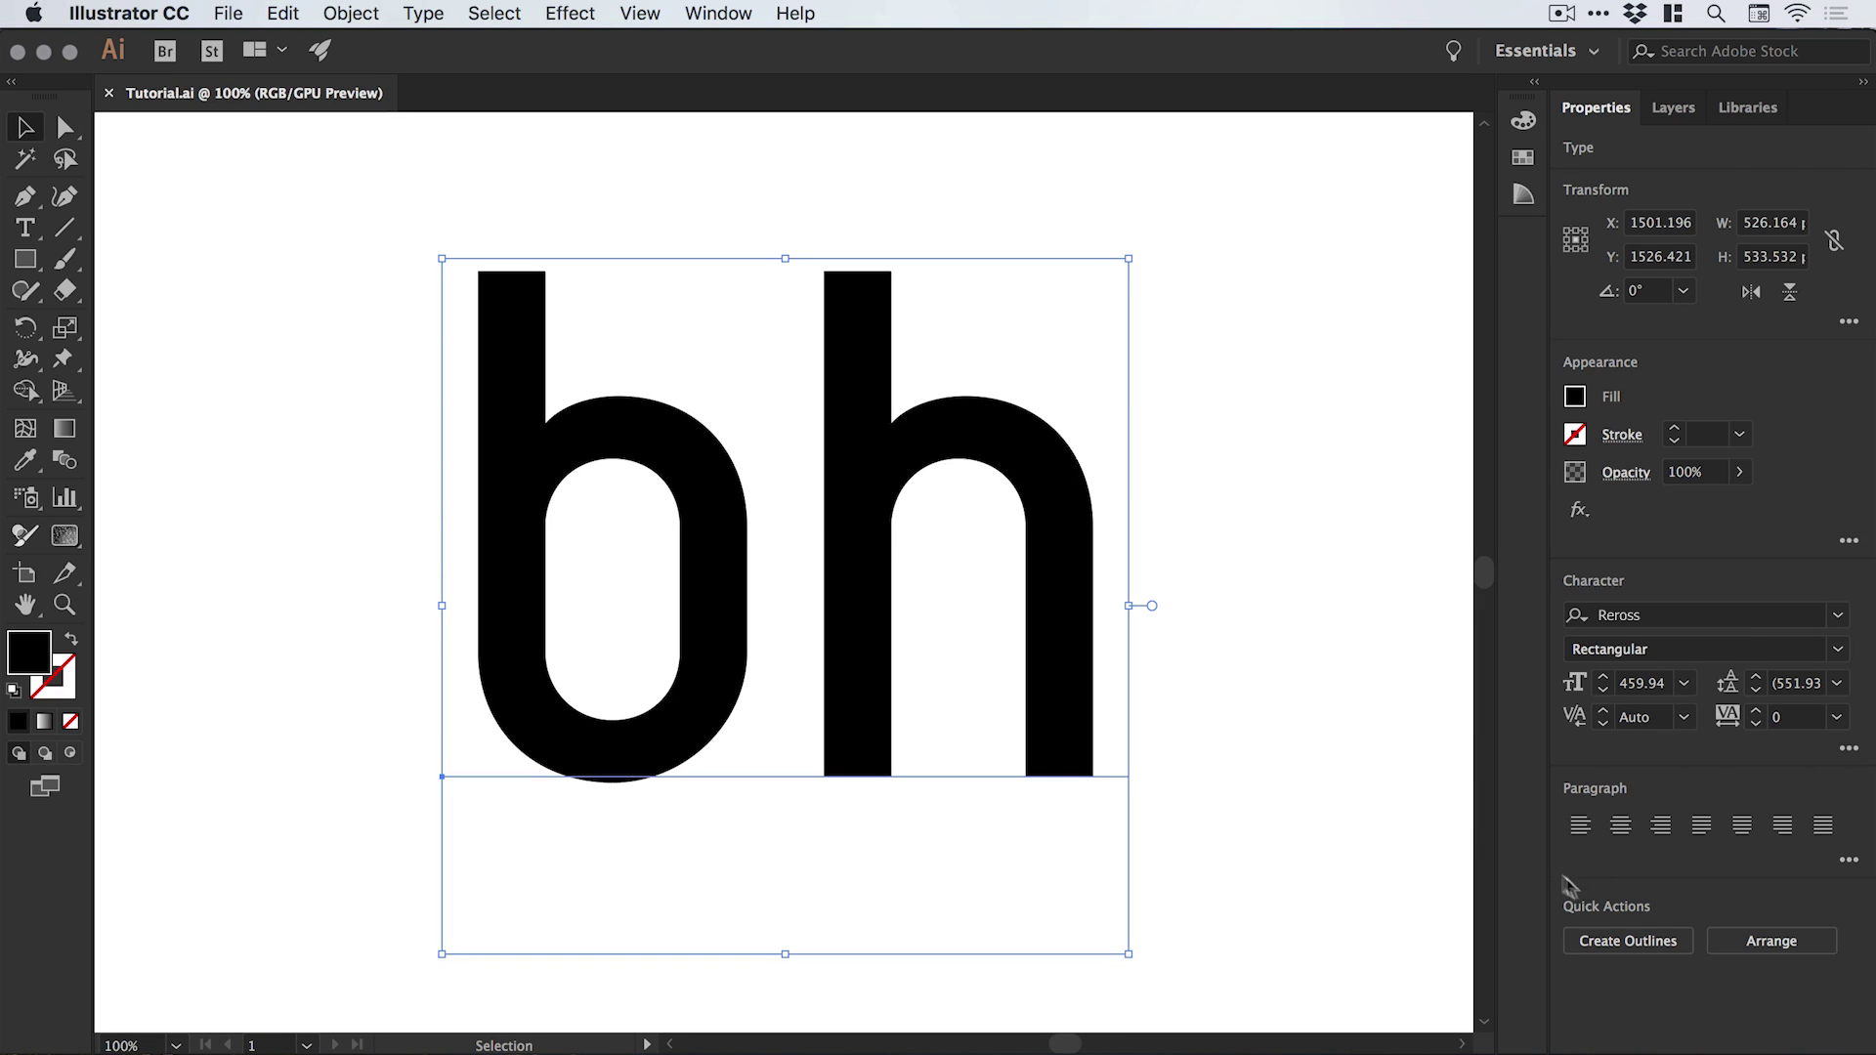
Convert the bh text to outlines and select the outlined b and h group
{"action": "left_click", "coordinate": [1654, 943]}
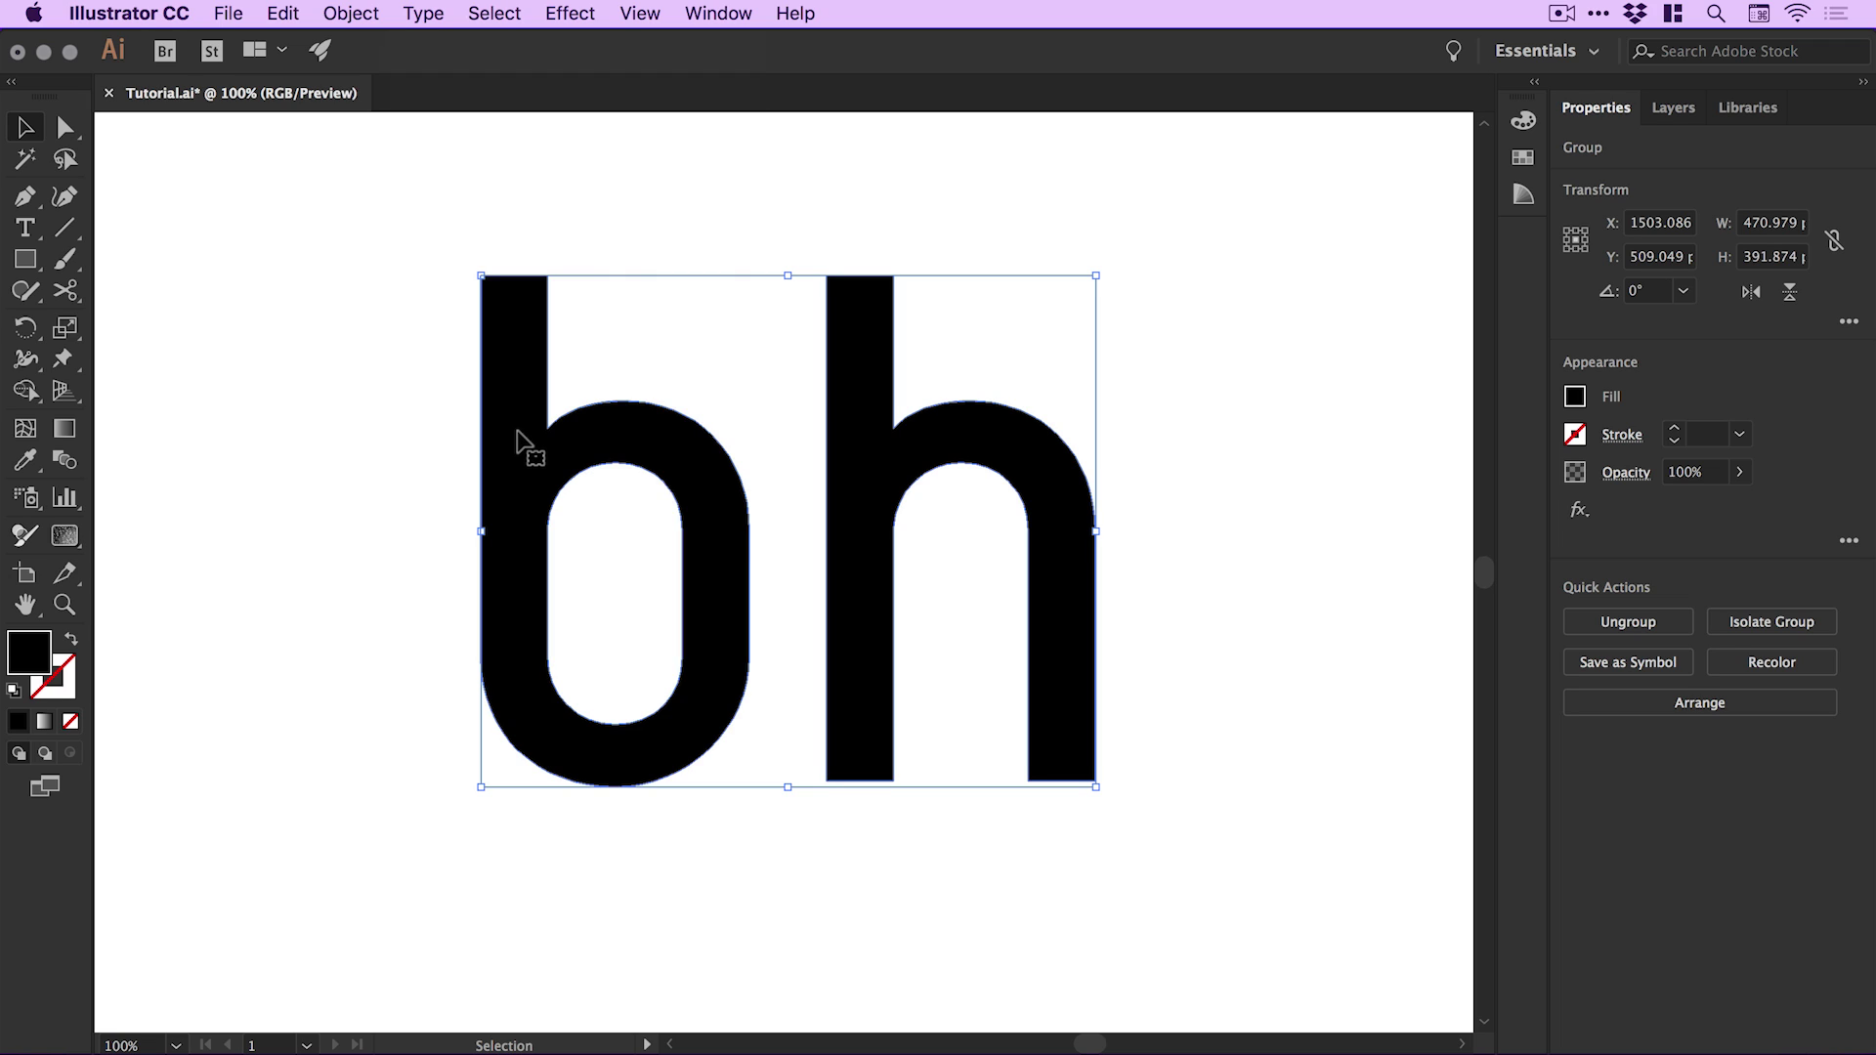
{"action": "key", "text": "a"}
{"action": "left_click_drag", "start_coordinate": [402, 235], "coordinate": [783, 857]}
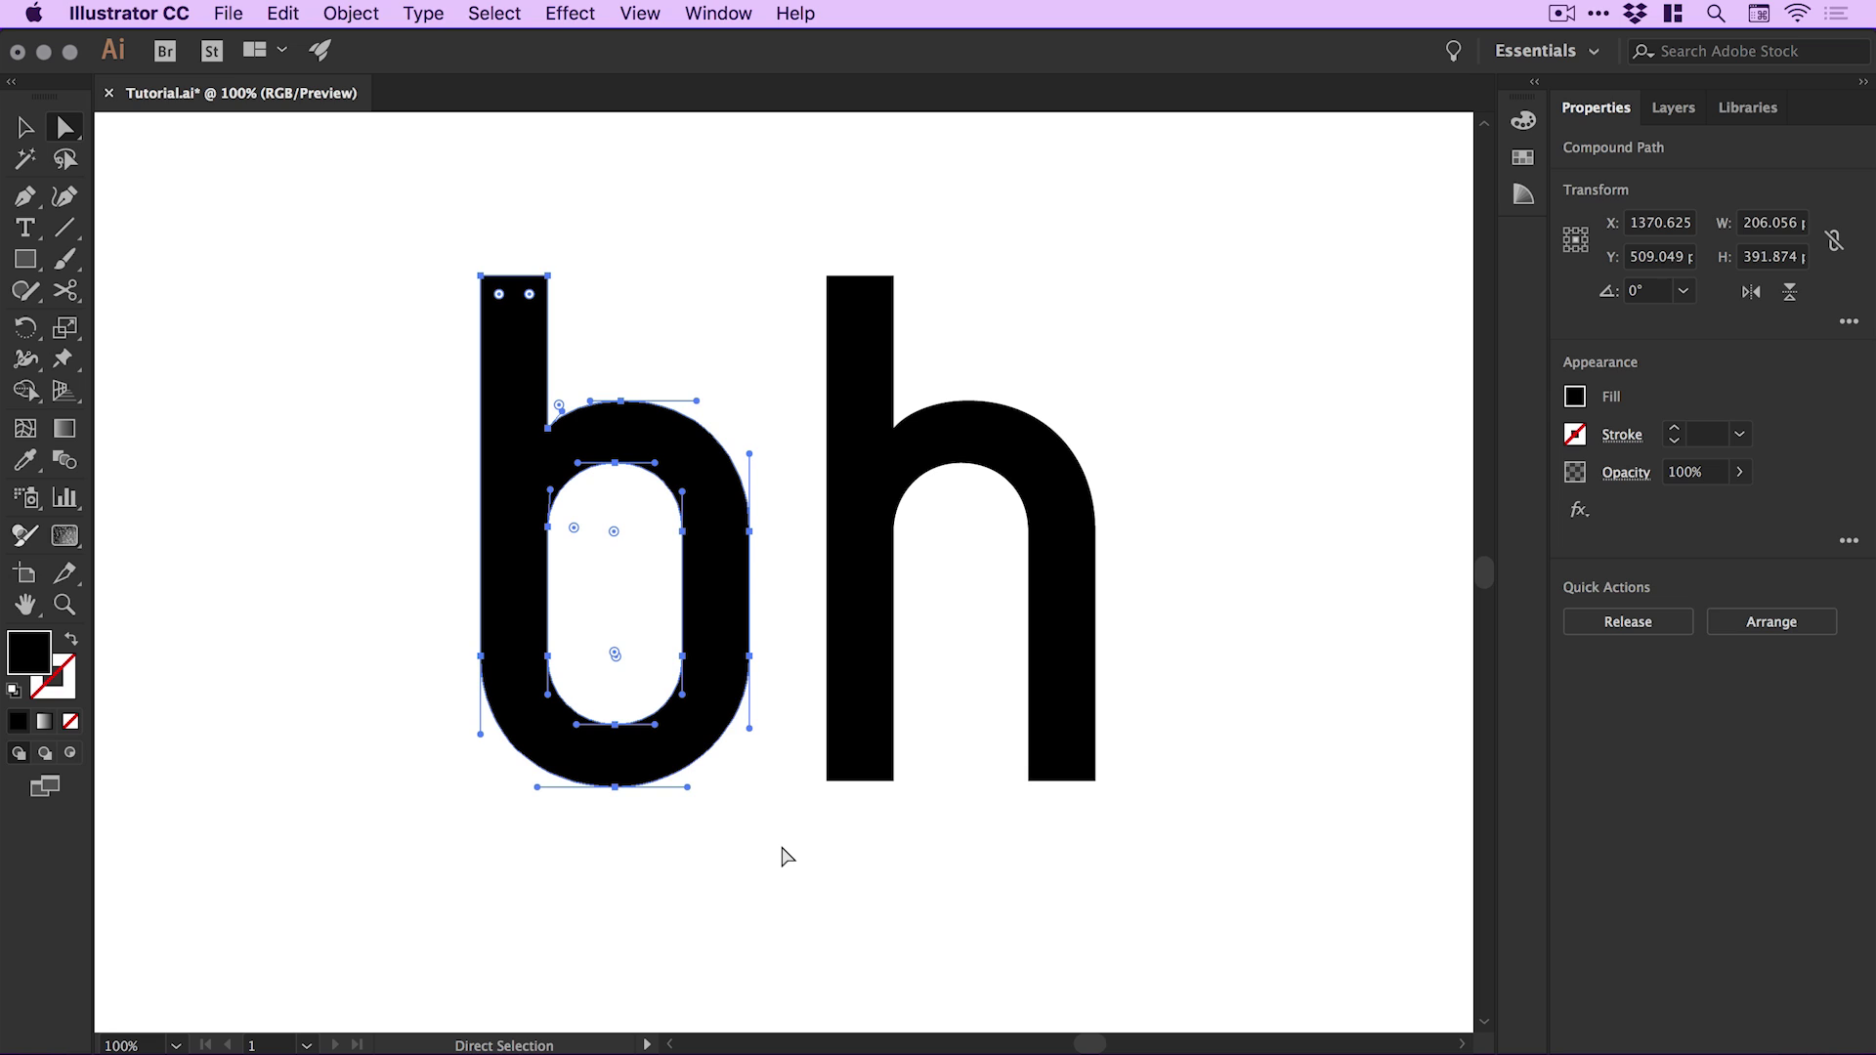
{"action": "key", "text": "v"}
{"action": "left_click", "coordinate": [782, 855]}
{"action": "left_click", "coordinate": [724, 702]}
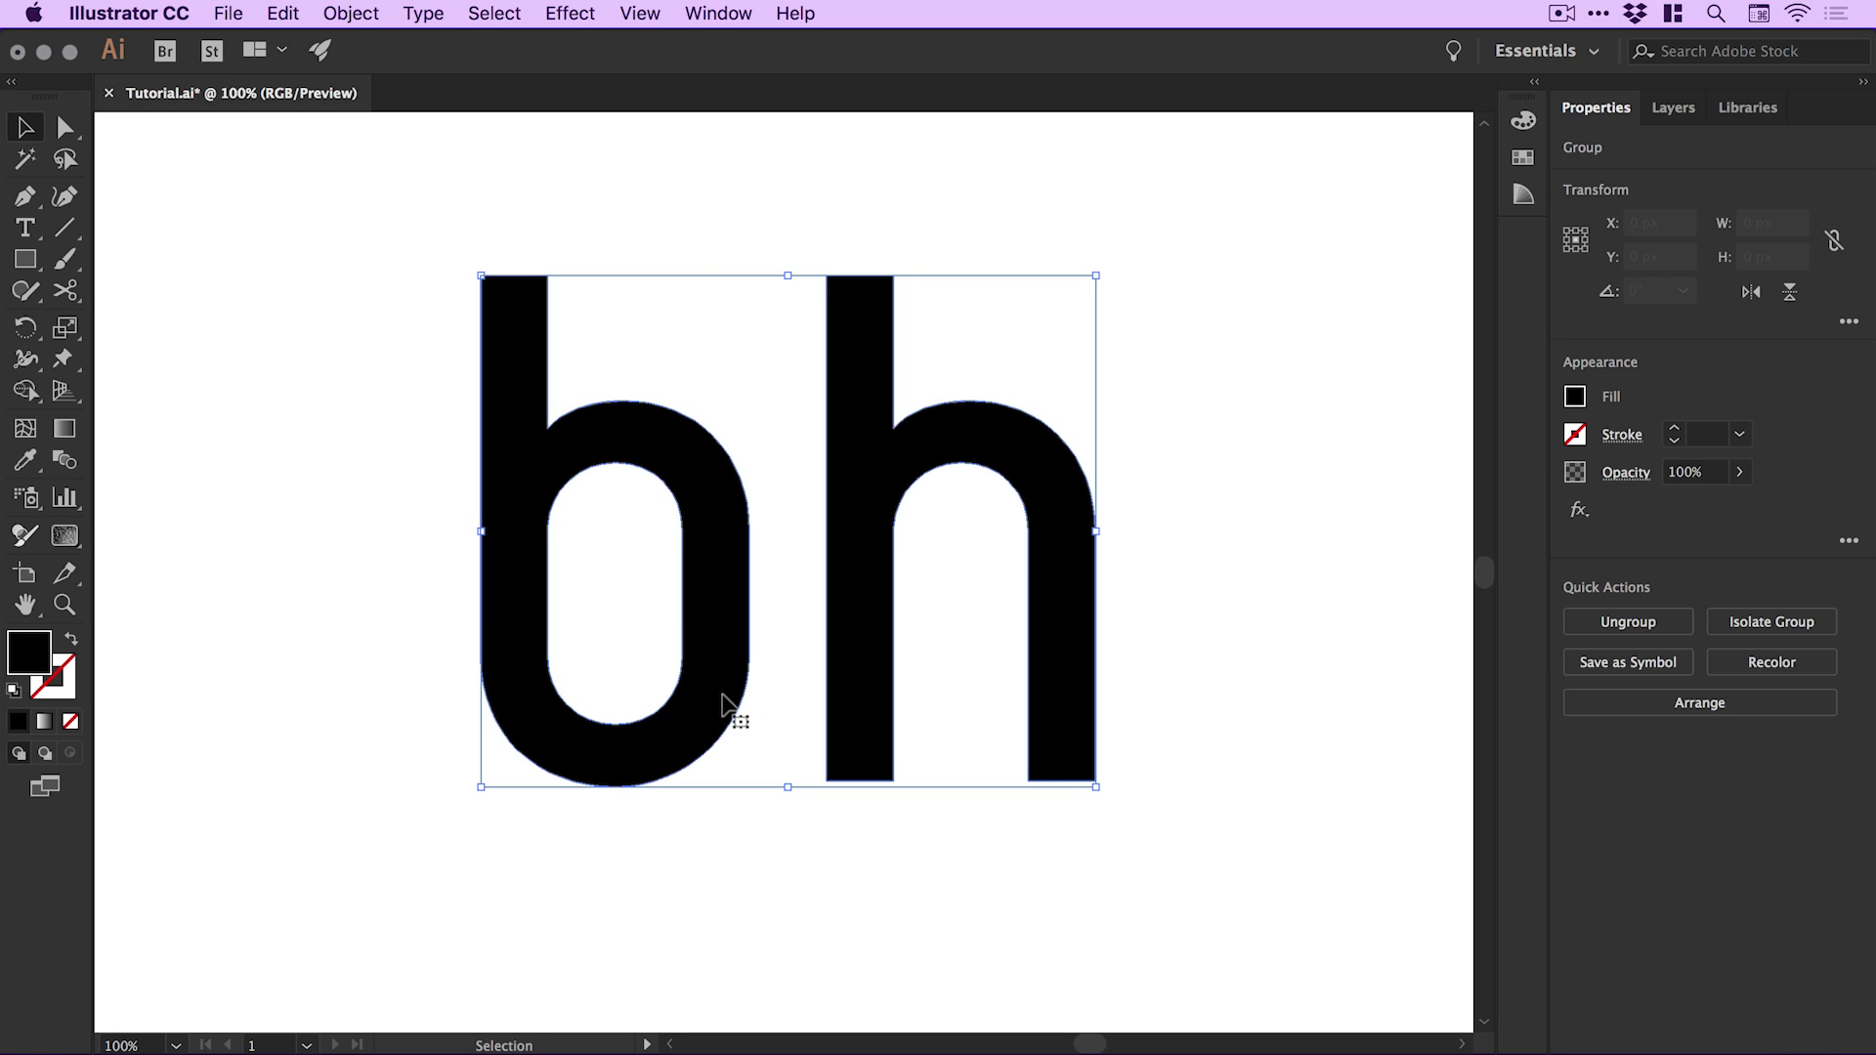
{"action": "key", "text": "super+e"}
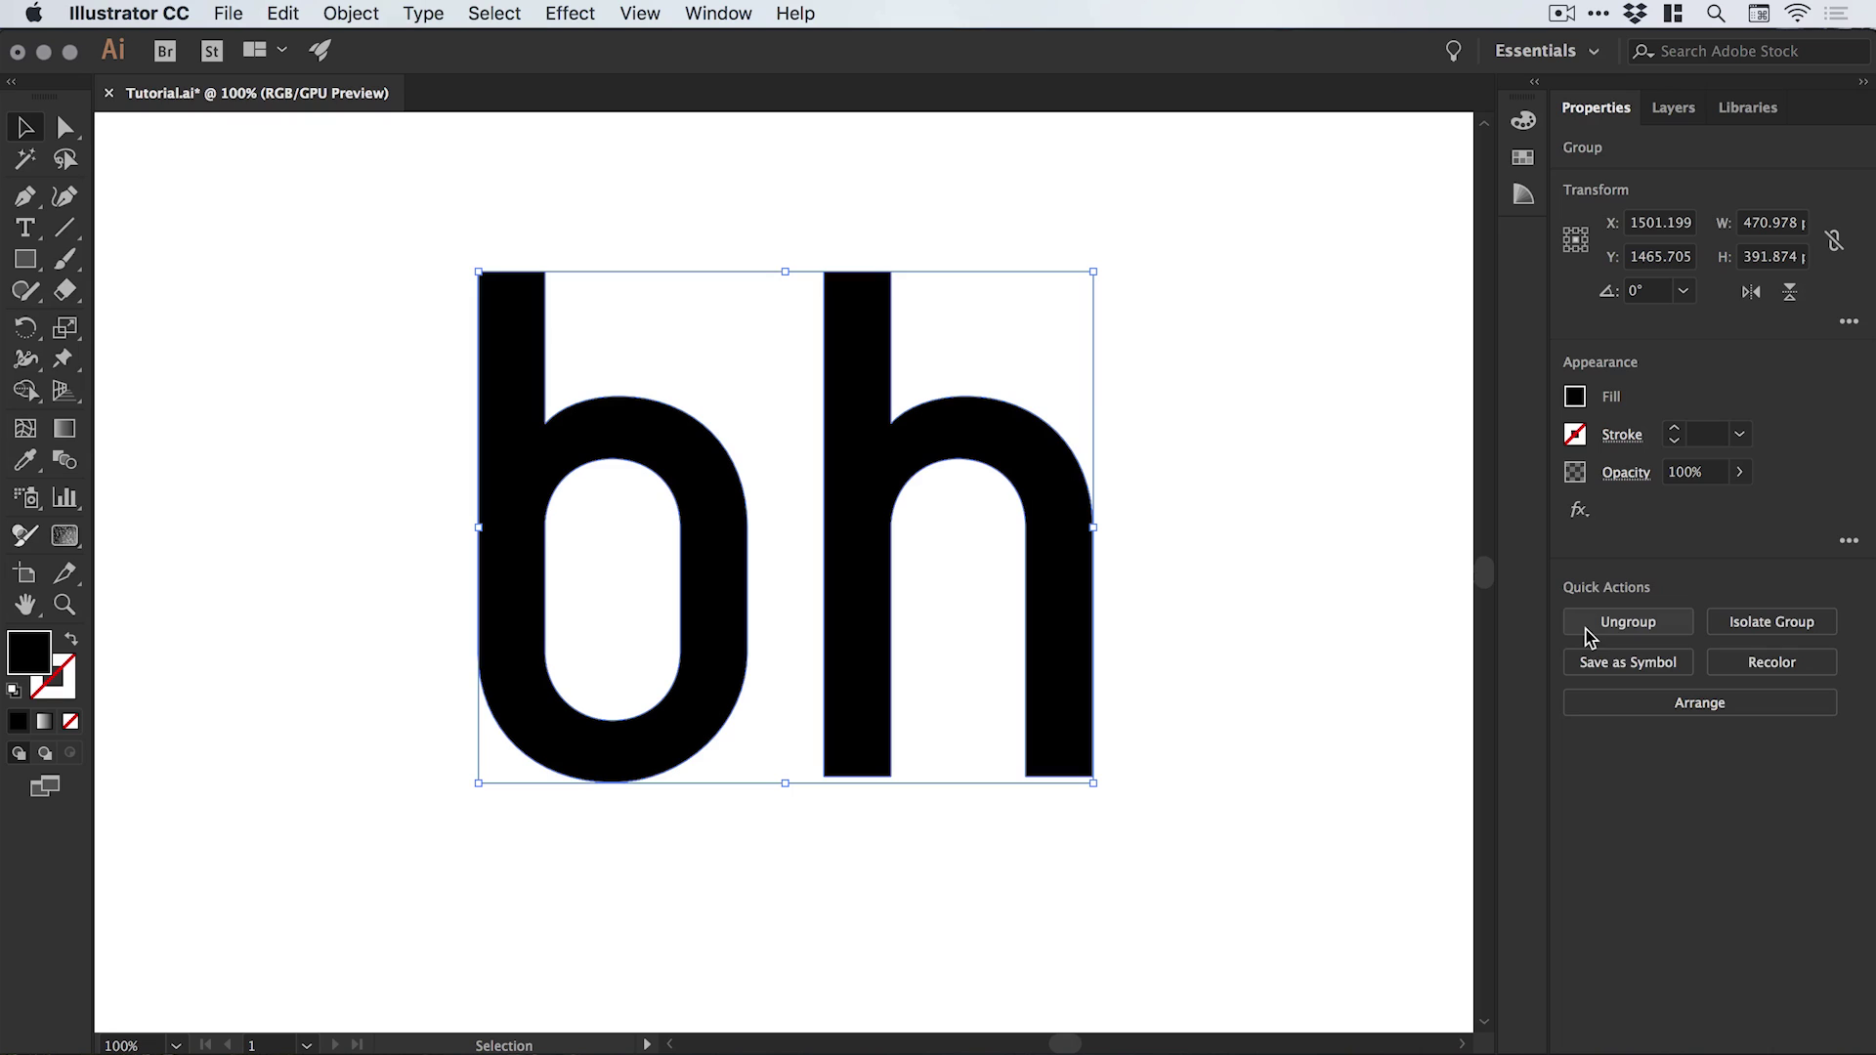
Ungroup the b and h, then move the b right so it overlaps the h
{"action": "left_click", "coordinate": [1628, 621]}
{"action": "key", "text": "super+e"}
{"action": "key", "text": "super+shift+a"}
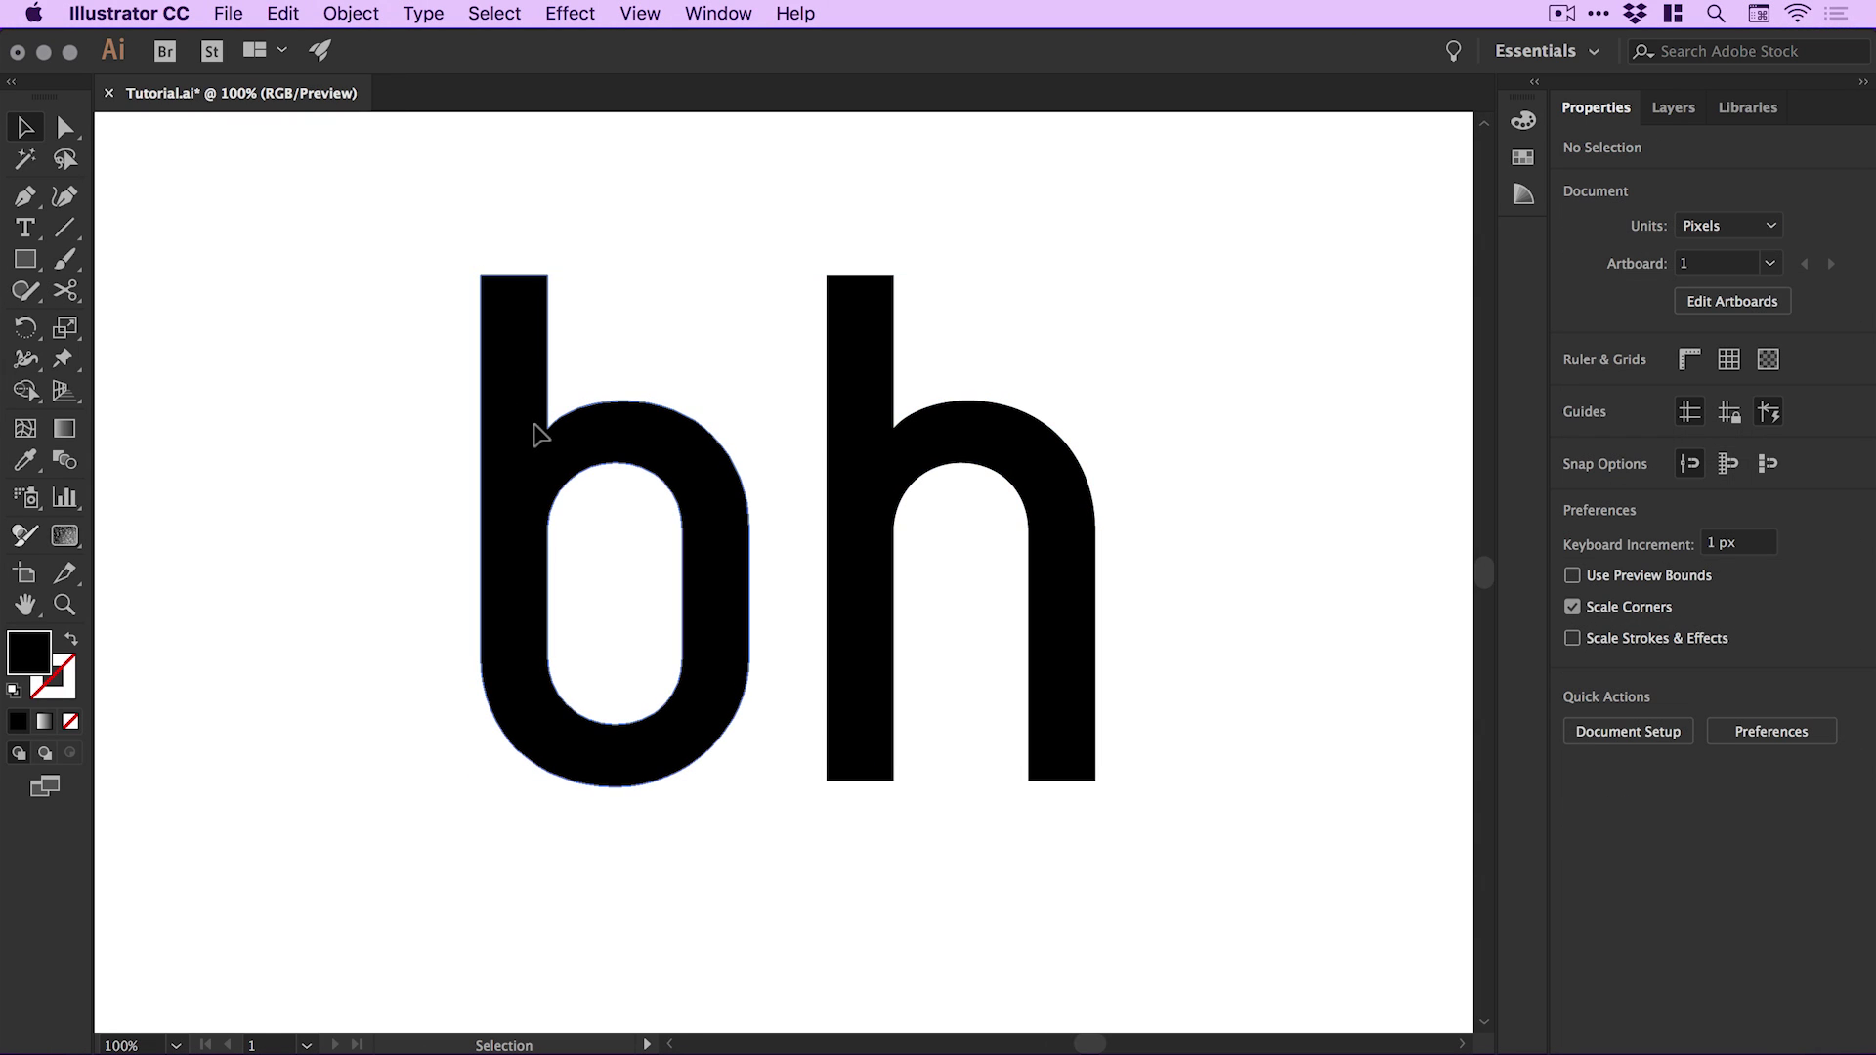
{"action": "left_click_drag", "start_coordinate": [540, 433], "coordinate": [457, 364]}
{"action": "left_click_drag", "start_coordinate": [895, 461], "coordinate": [953, 500]}
{"action": "key", "text": "super+z"}
{"action": "left_click_drag", "start_coordinate": [724, 473], "coordinate": [1034, 559]}
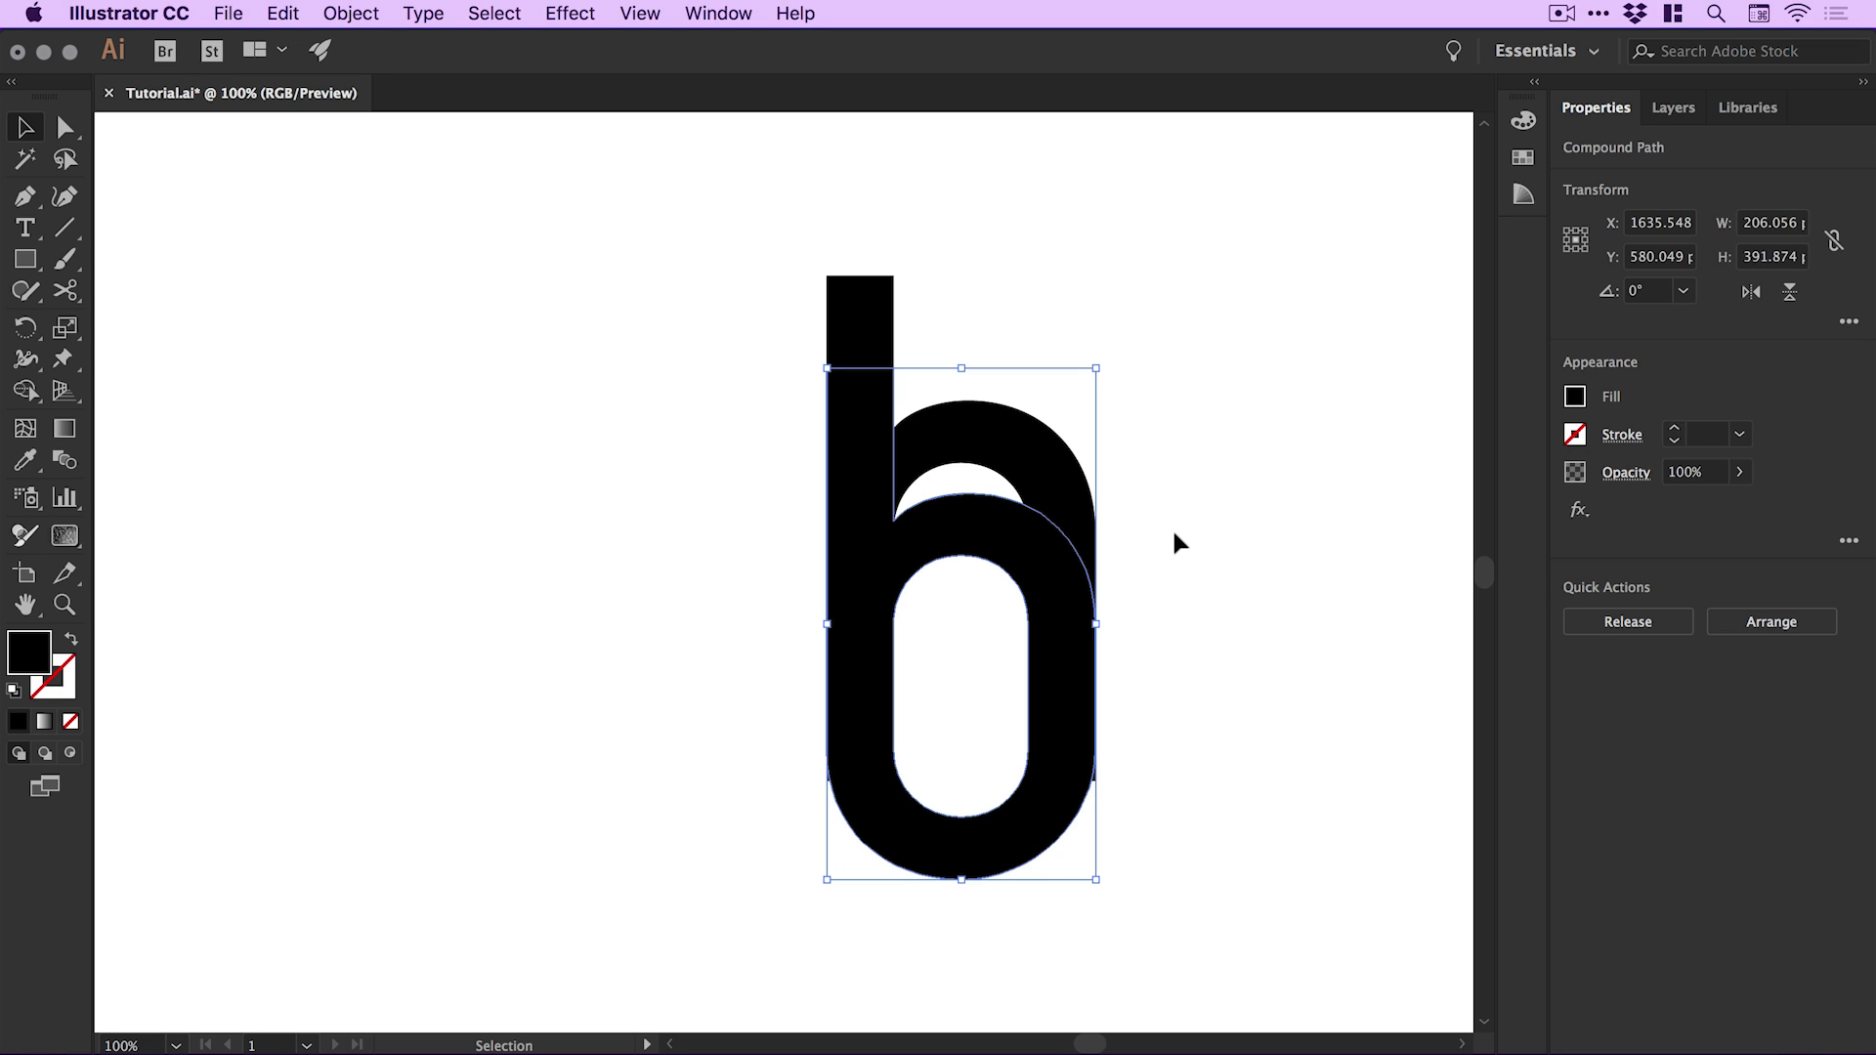
Fill the b shape with red and the h shape with blue
{"action": "left_click", "coordinate": [1575, 399]}
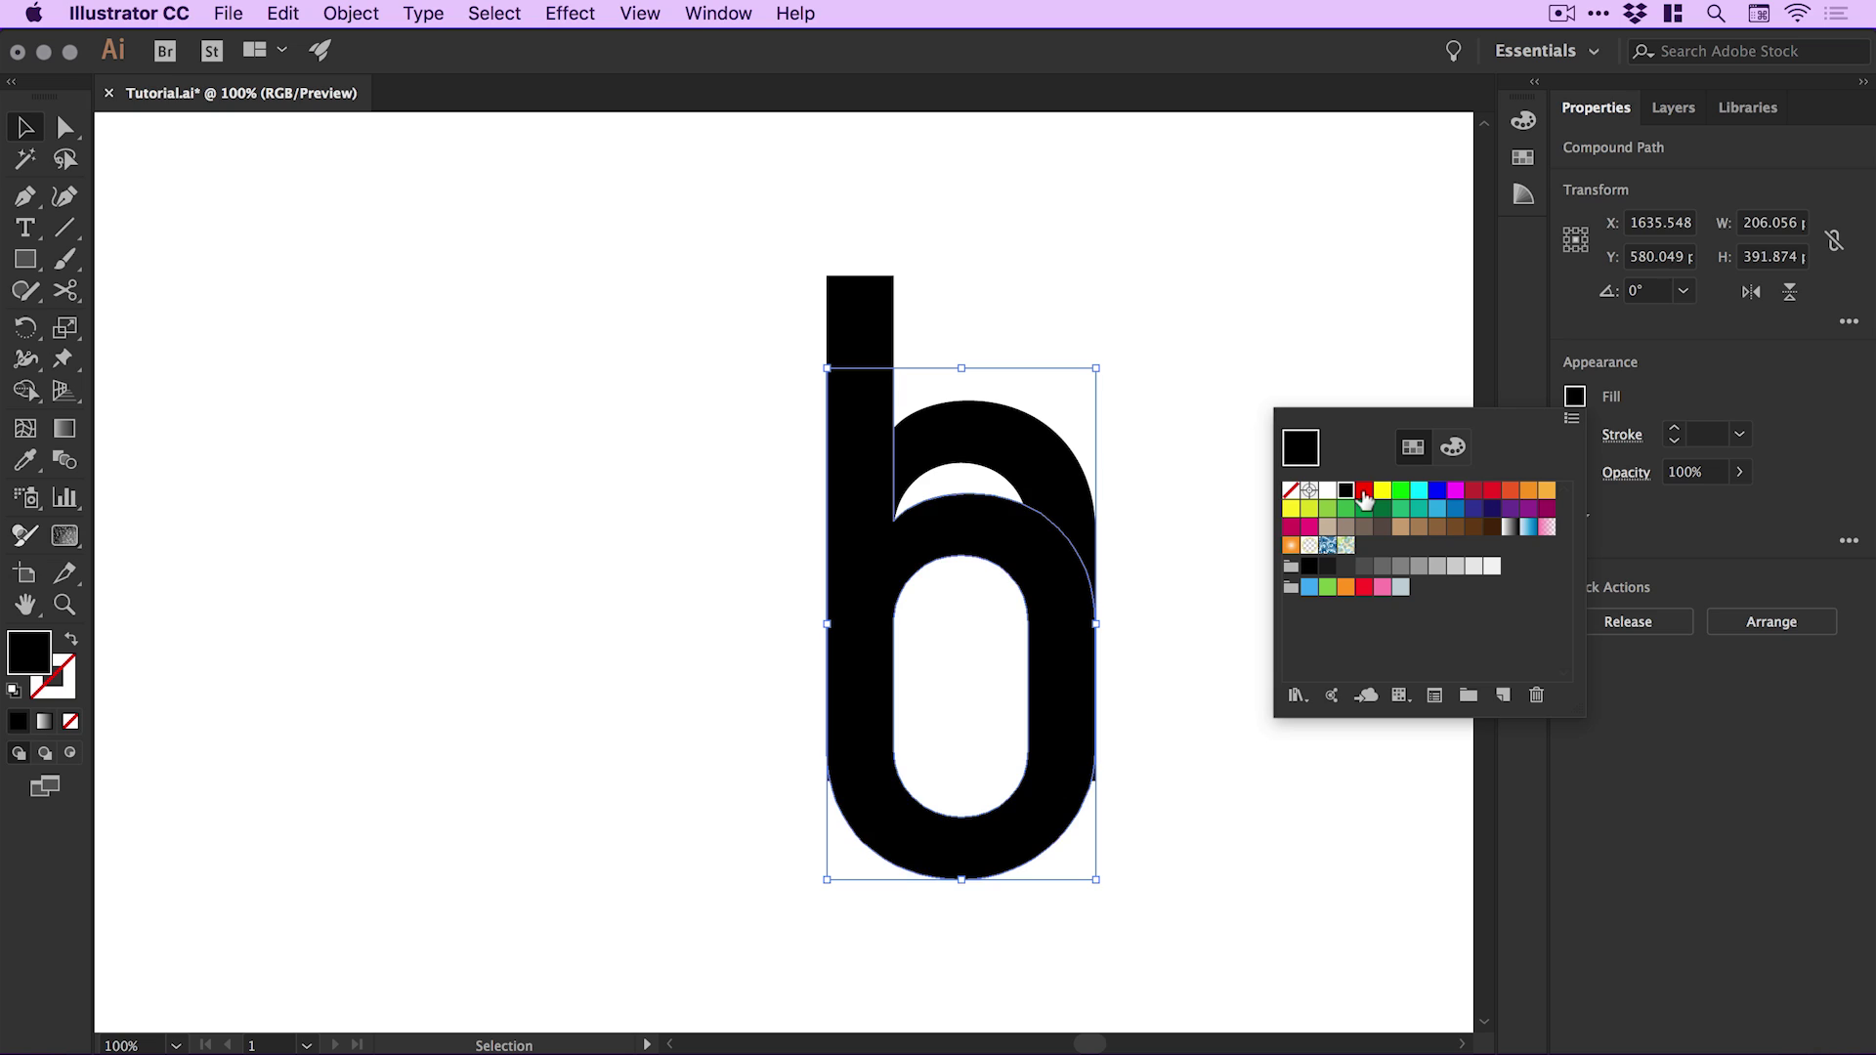
{"action": "left_click", "coordinate": [1365, 500]}
{"action": "left_click", "coordinate": [1059, 473]}
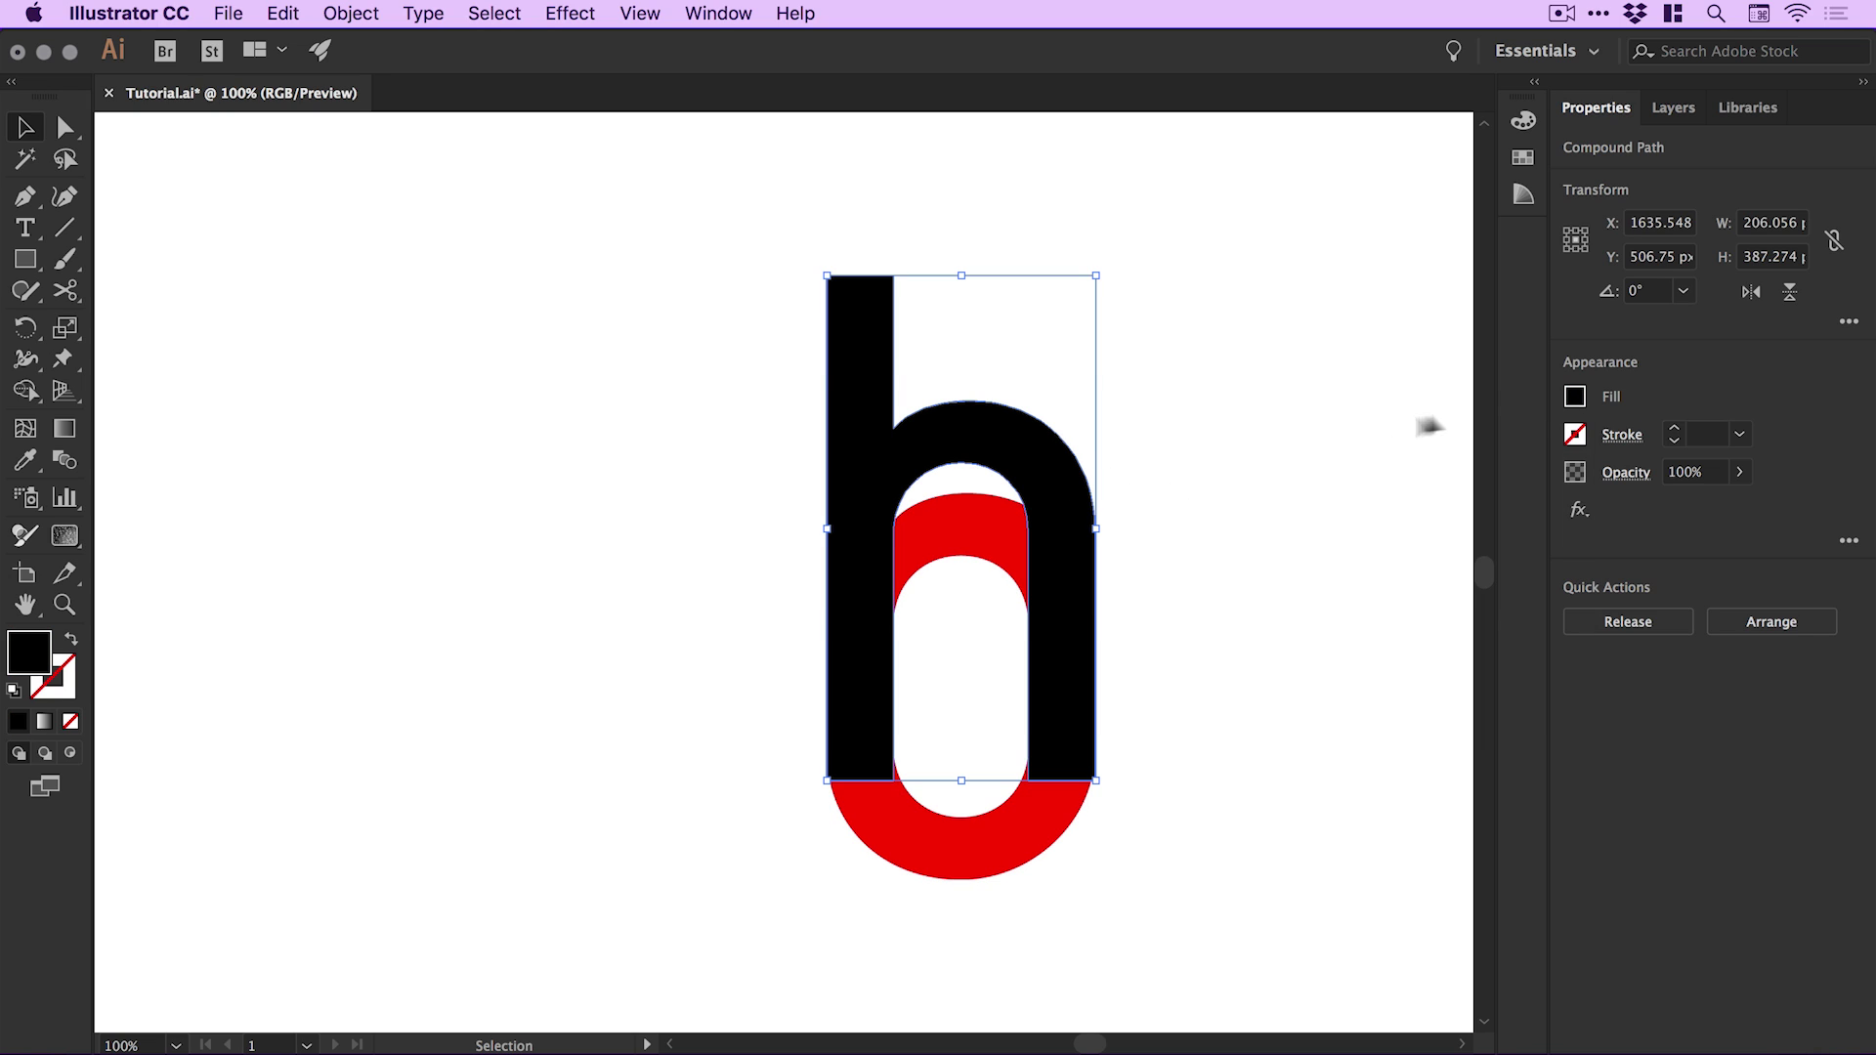
{"action": "left_click", "coordinate": [1575, 396]}
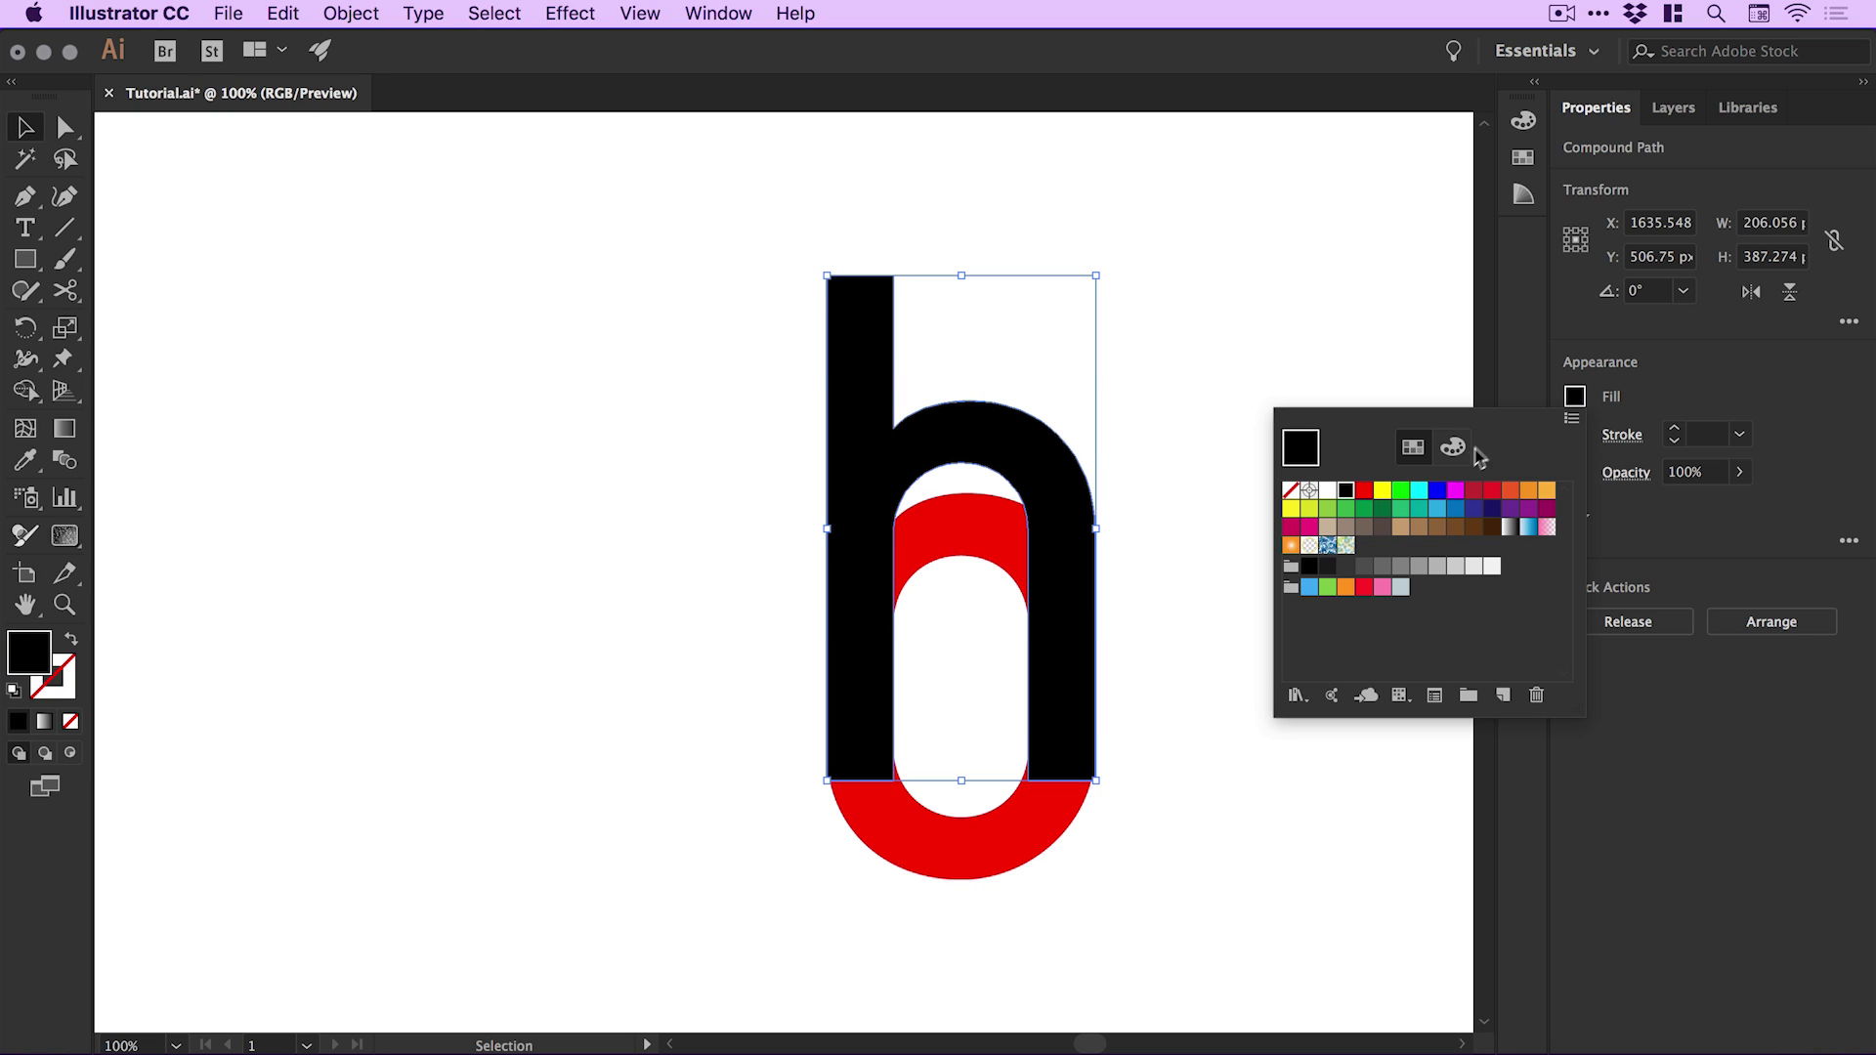
{"action": "left_click", "coordinate": [1441, 496]}
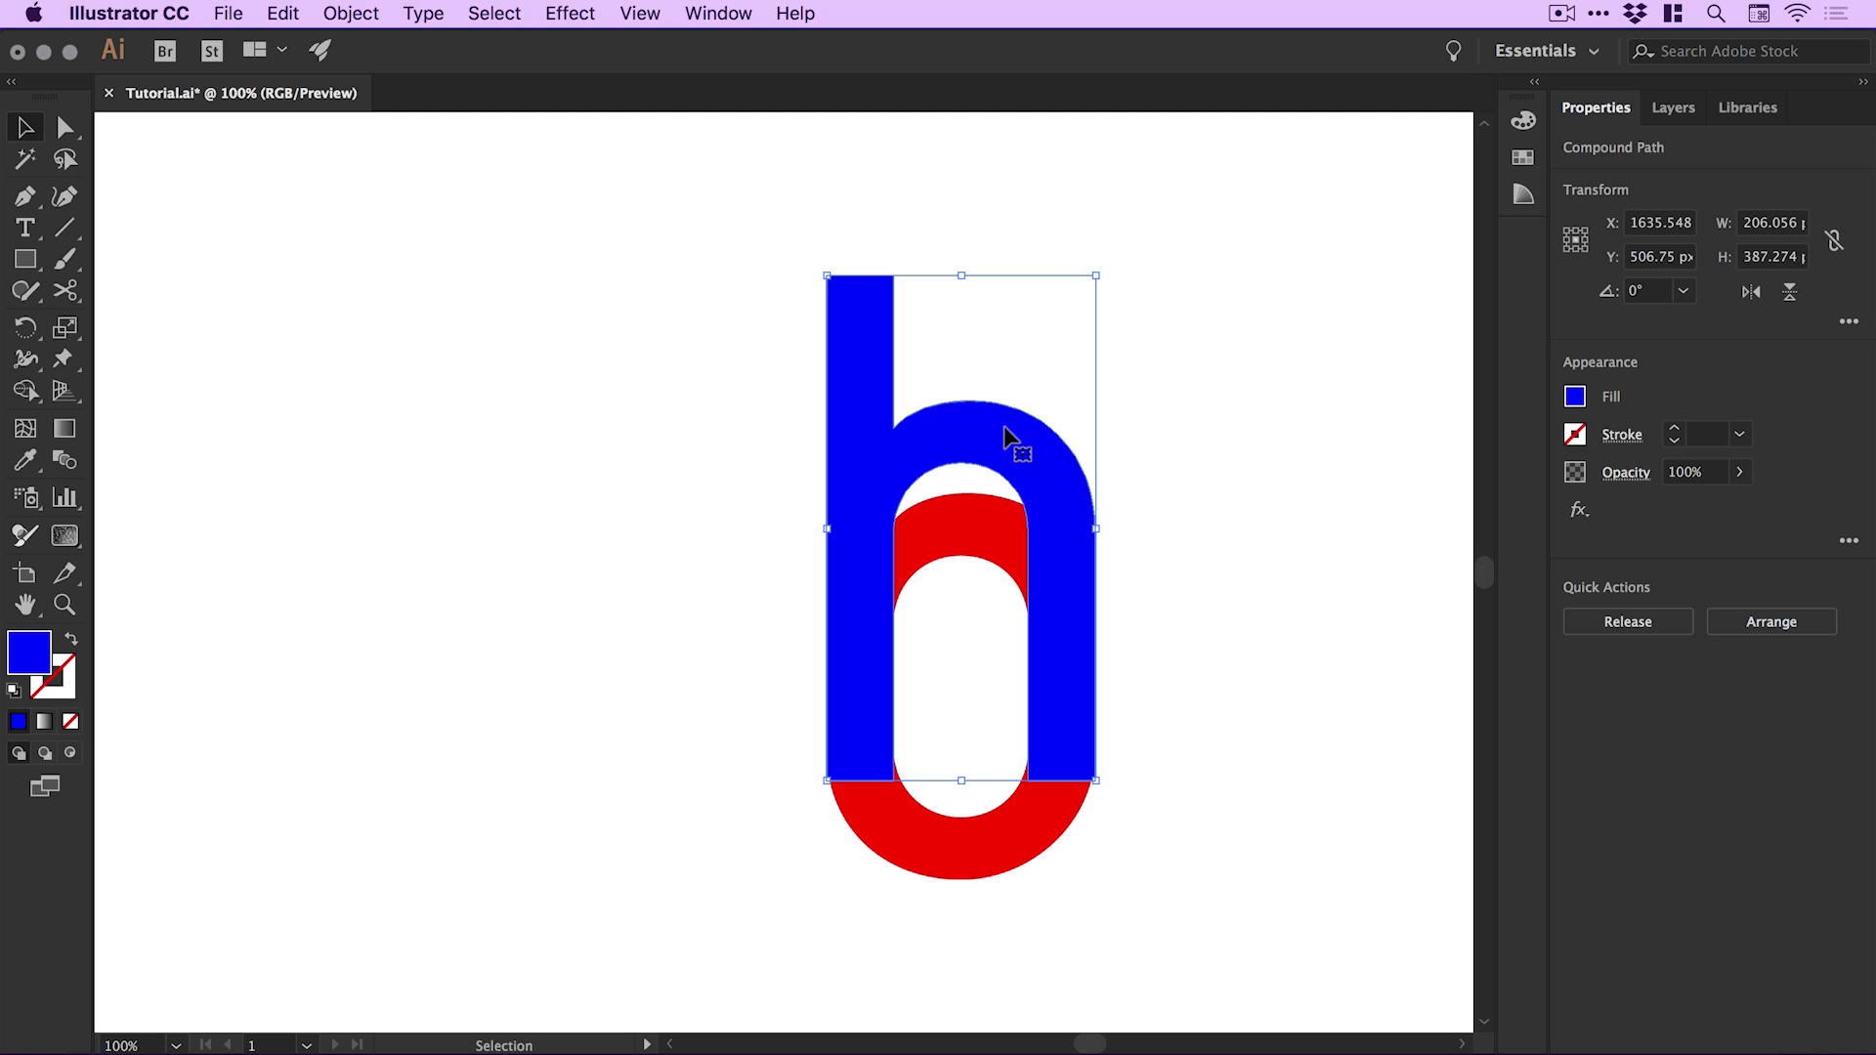
Reposition the blue h and red b so the b's bowl overlaps the h's arch
{"action": "left_click_drag", "start_coordinate": [1005, 427], "coordinate": [780, 470]}
{"action": "left_click_drag", "start_coordinate": [1064, 582], "coordinate": [838, 668]}
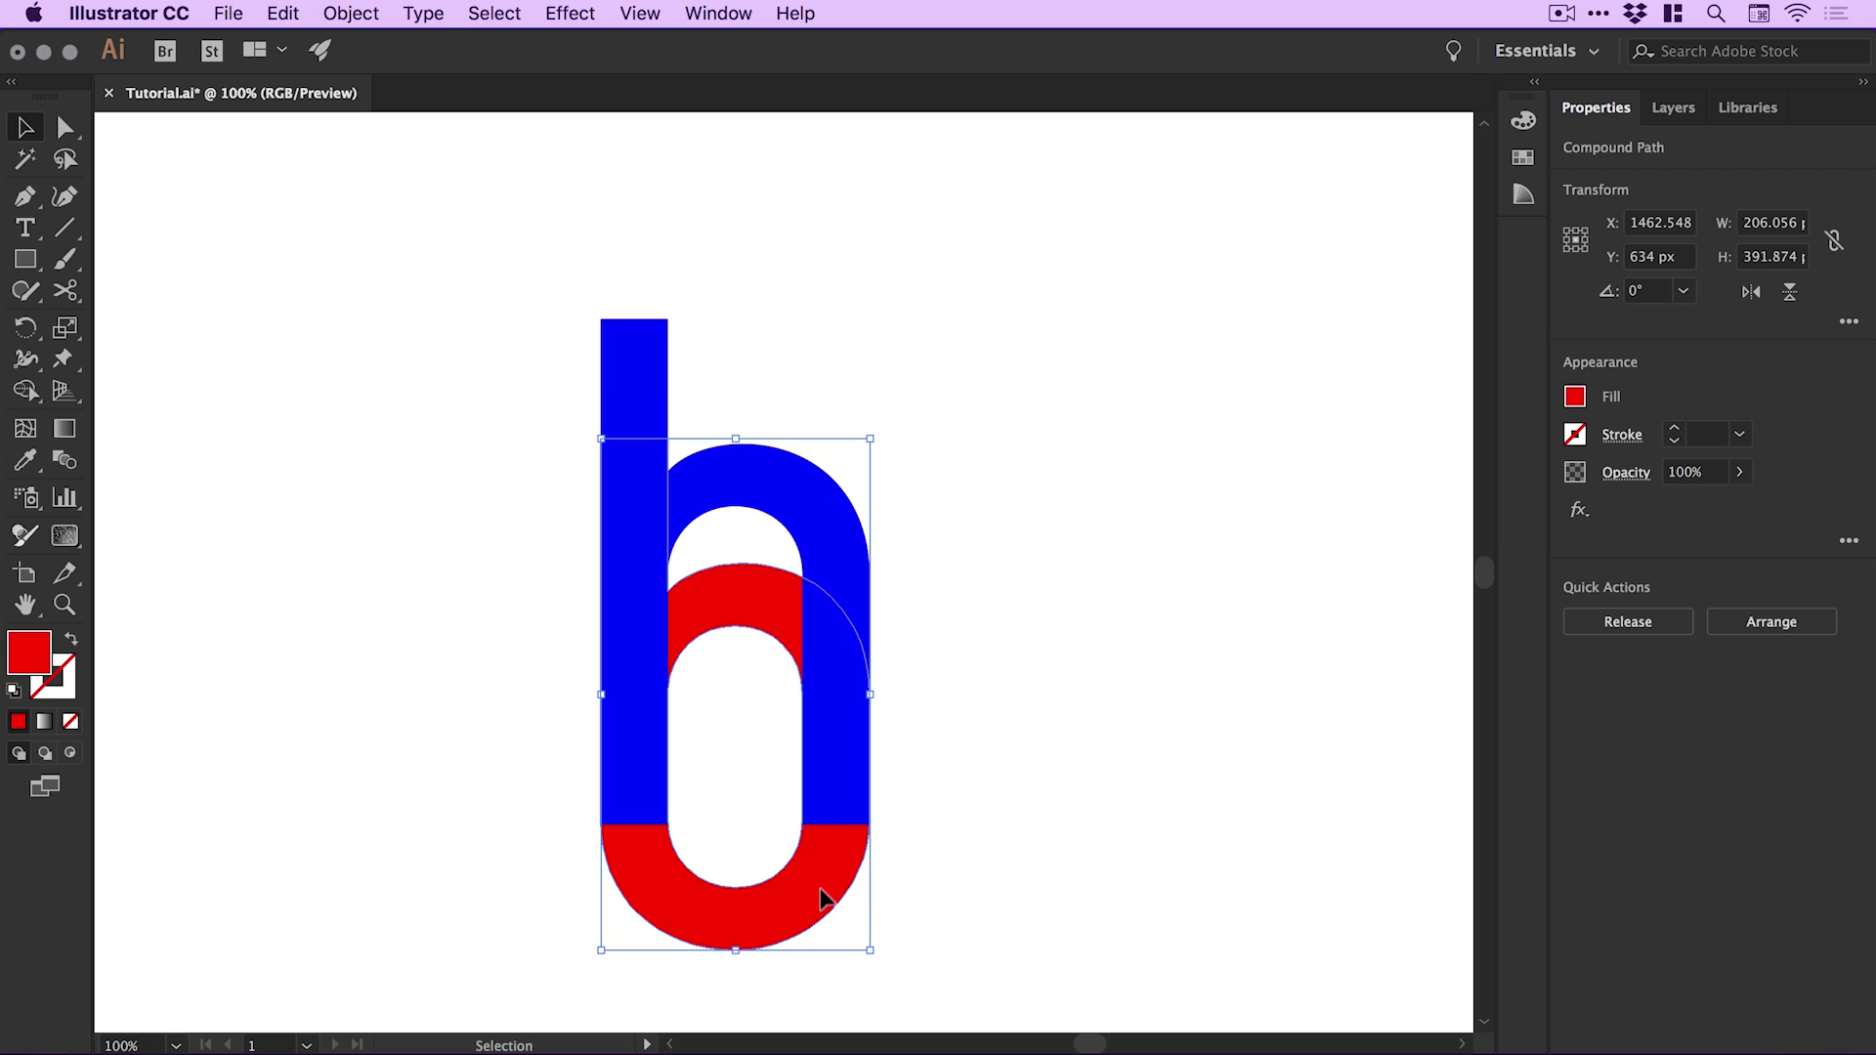
{"action": "left_click_drag", "start_coordinate": [820, 891], "coordinate": [794, 509]}
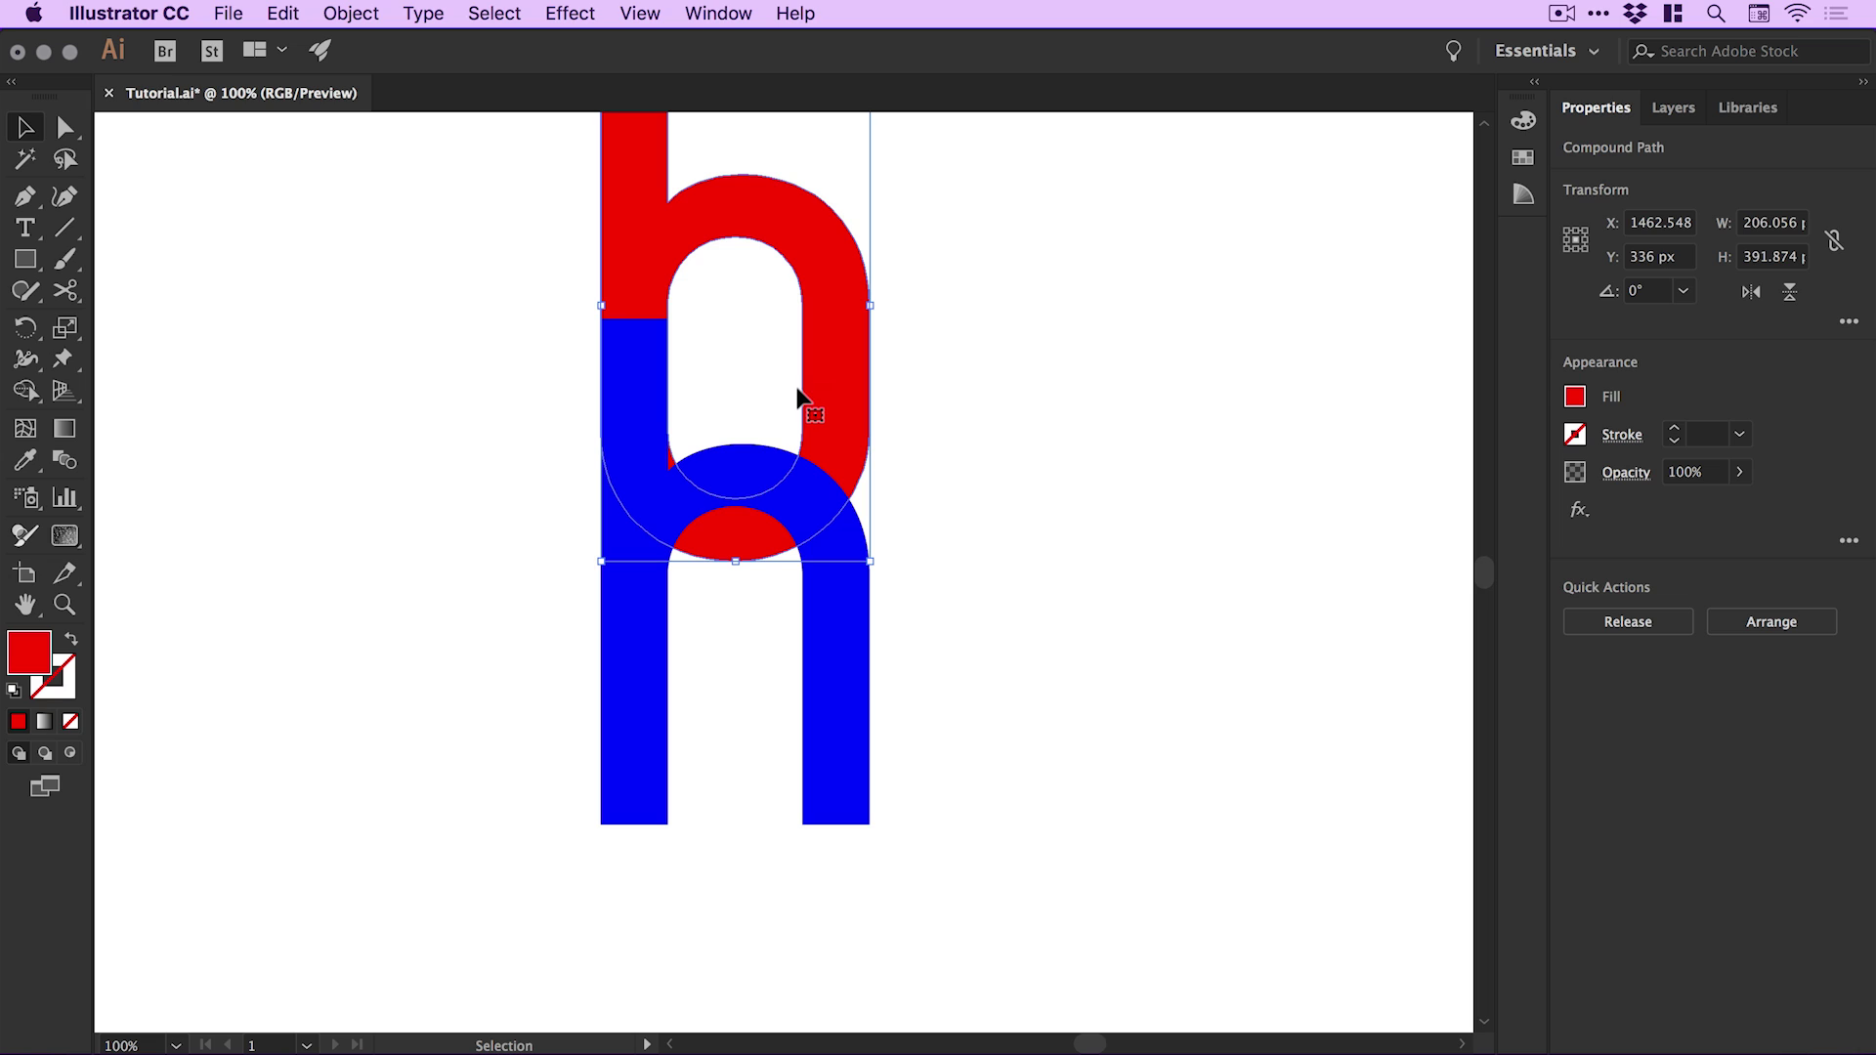
Bring the red b forward and line it up over the blue h's footprint
{"action": "left_click", "coordinate": [352, 11]}
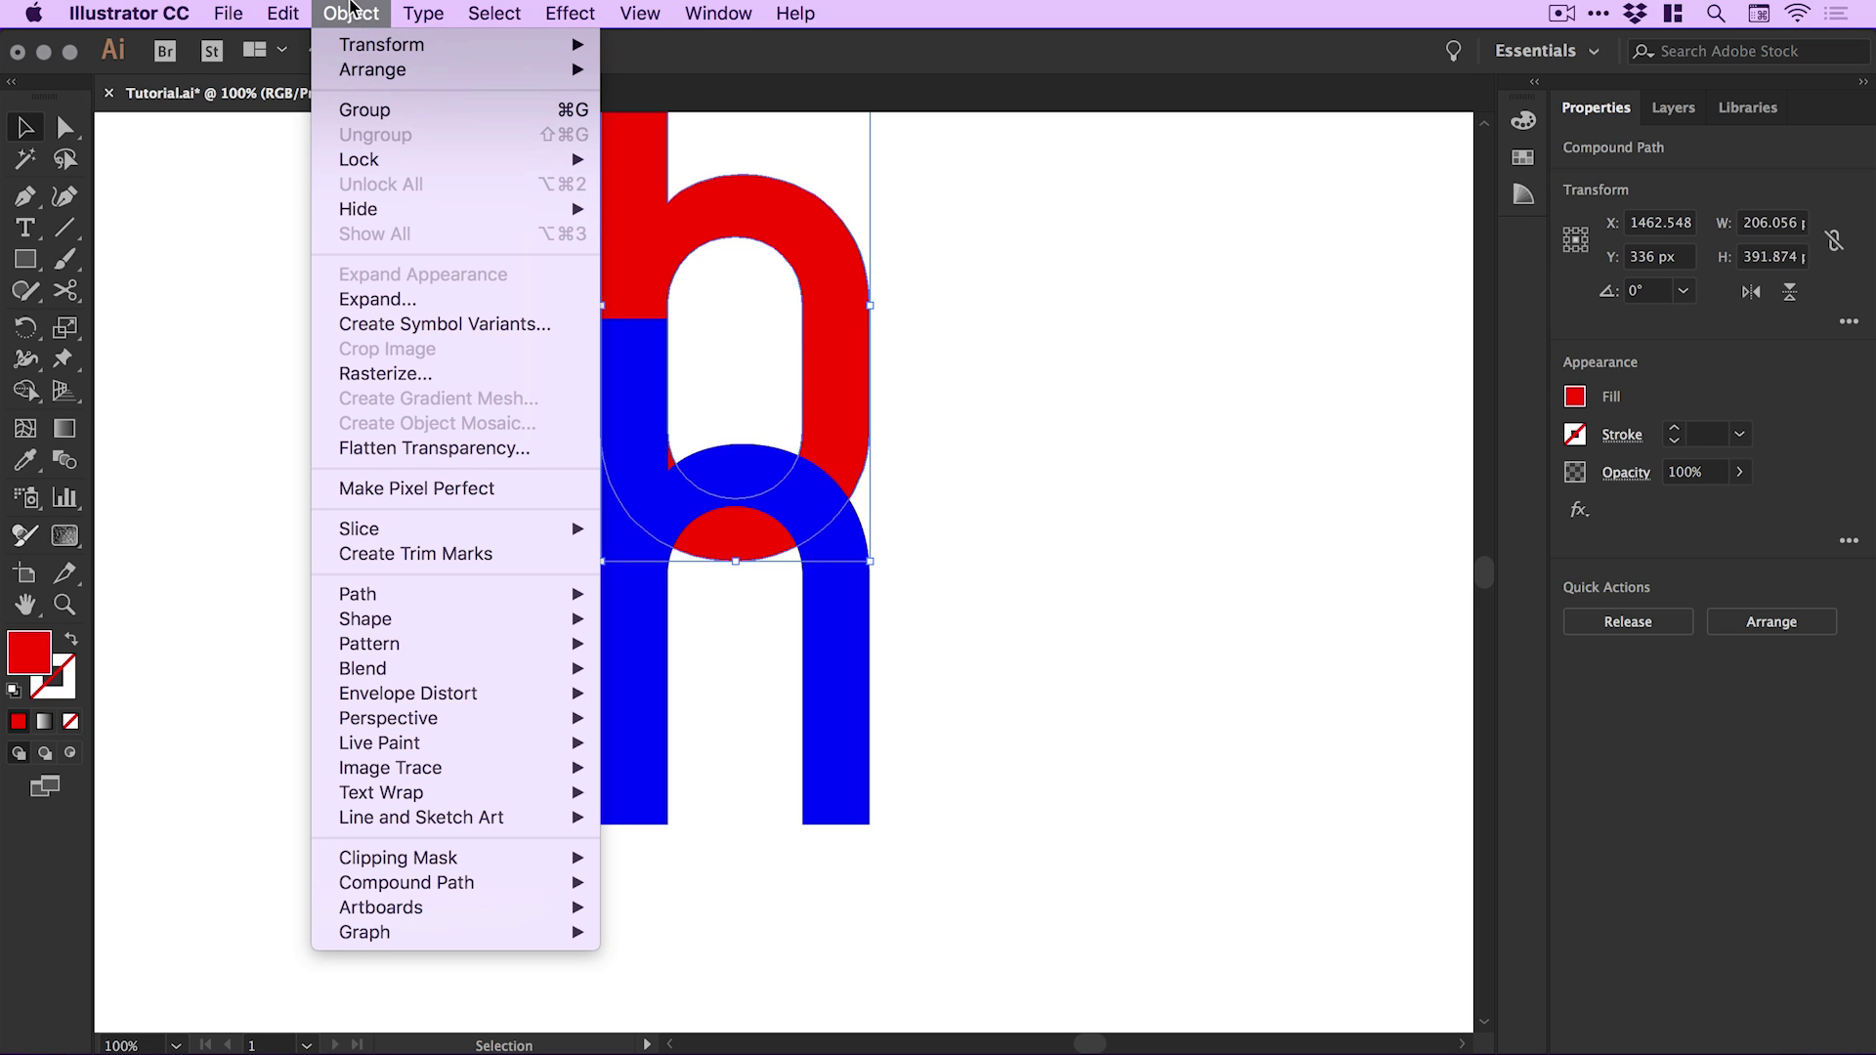
{"action": "mouse_move", "coordinate": [434, 70]}
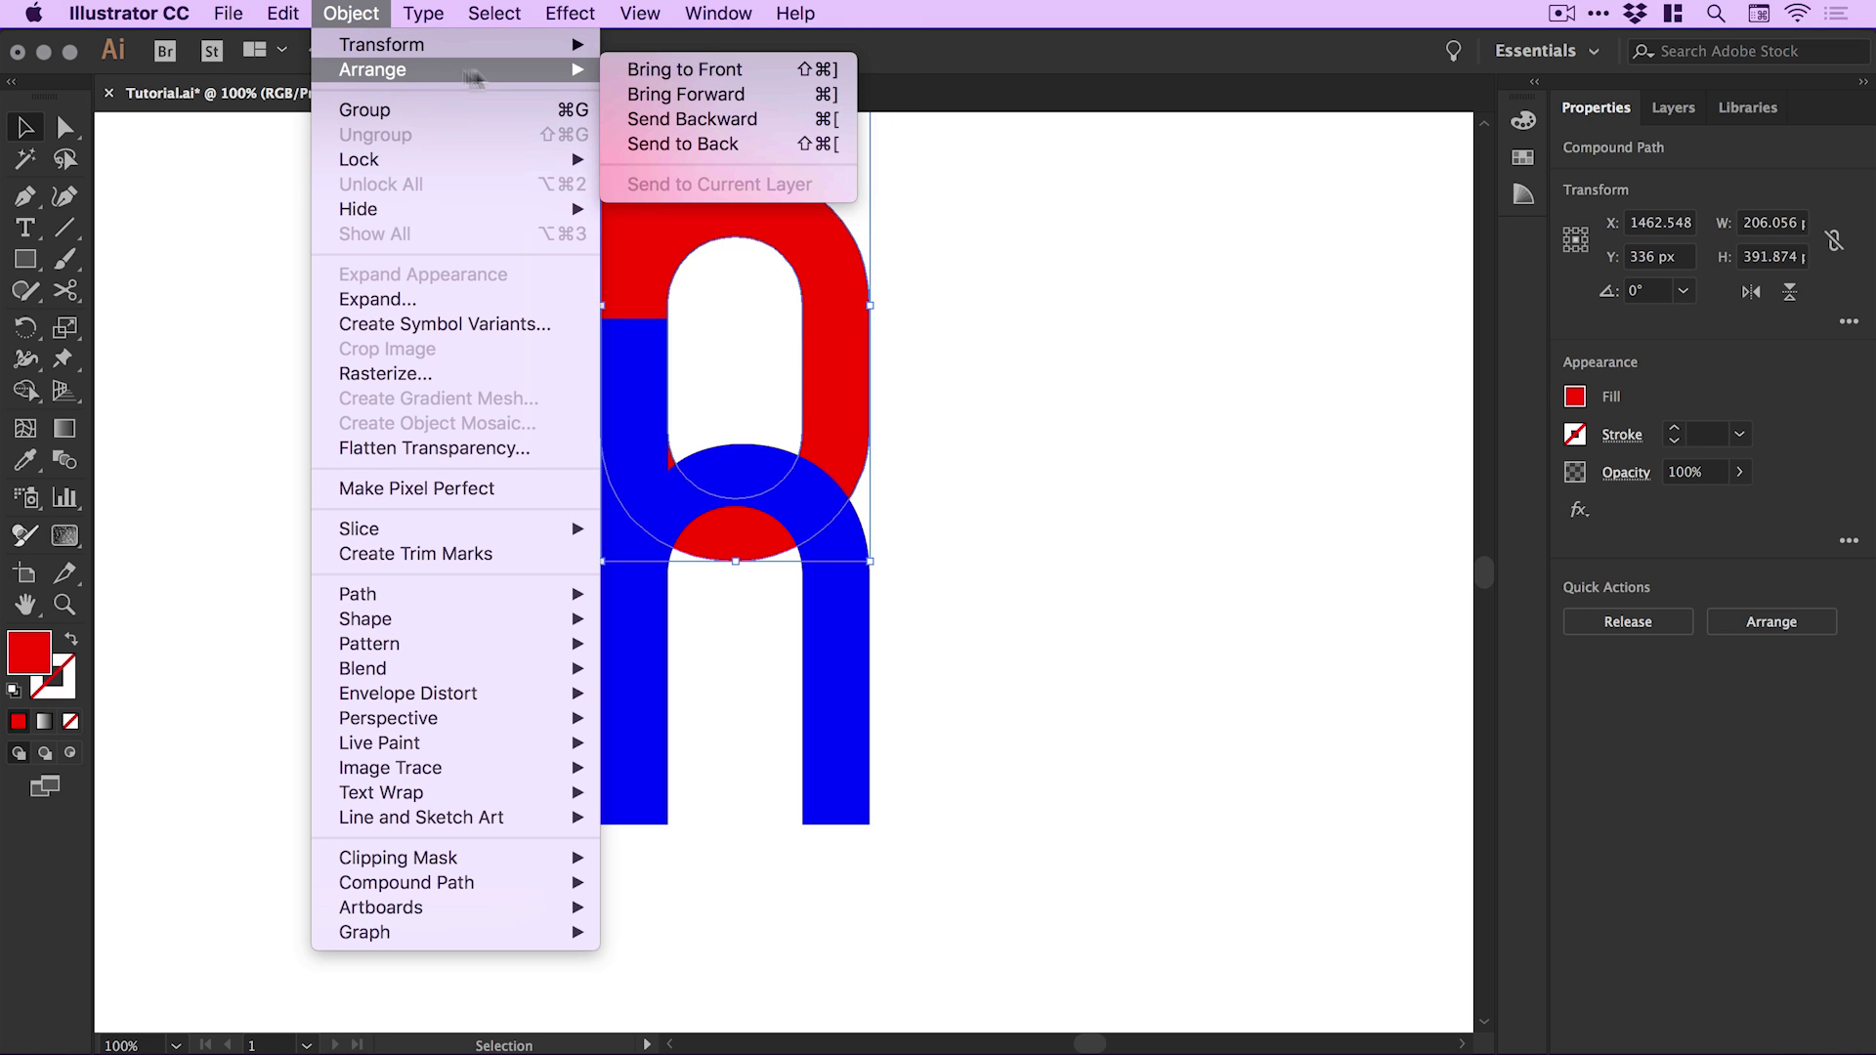
{"action": "left_click", "coordinate": [709, 94]}
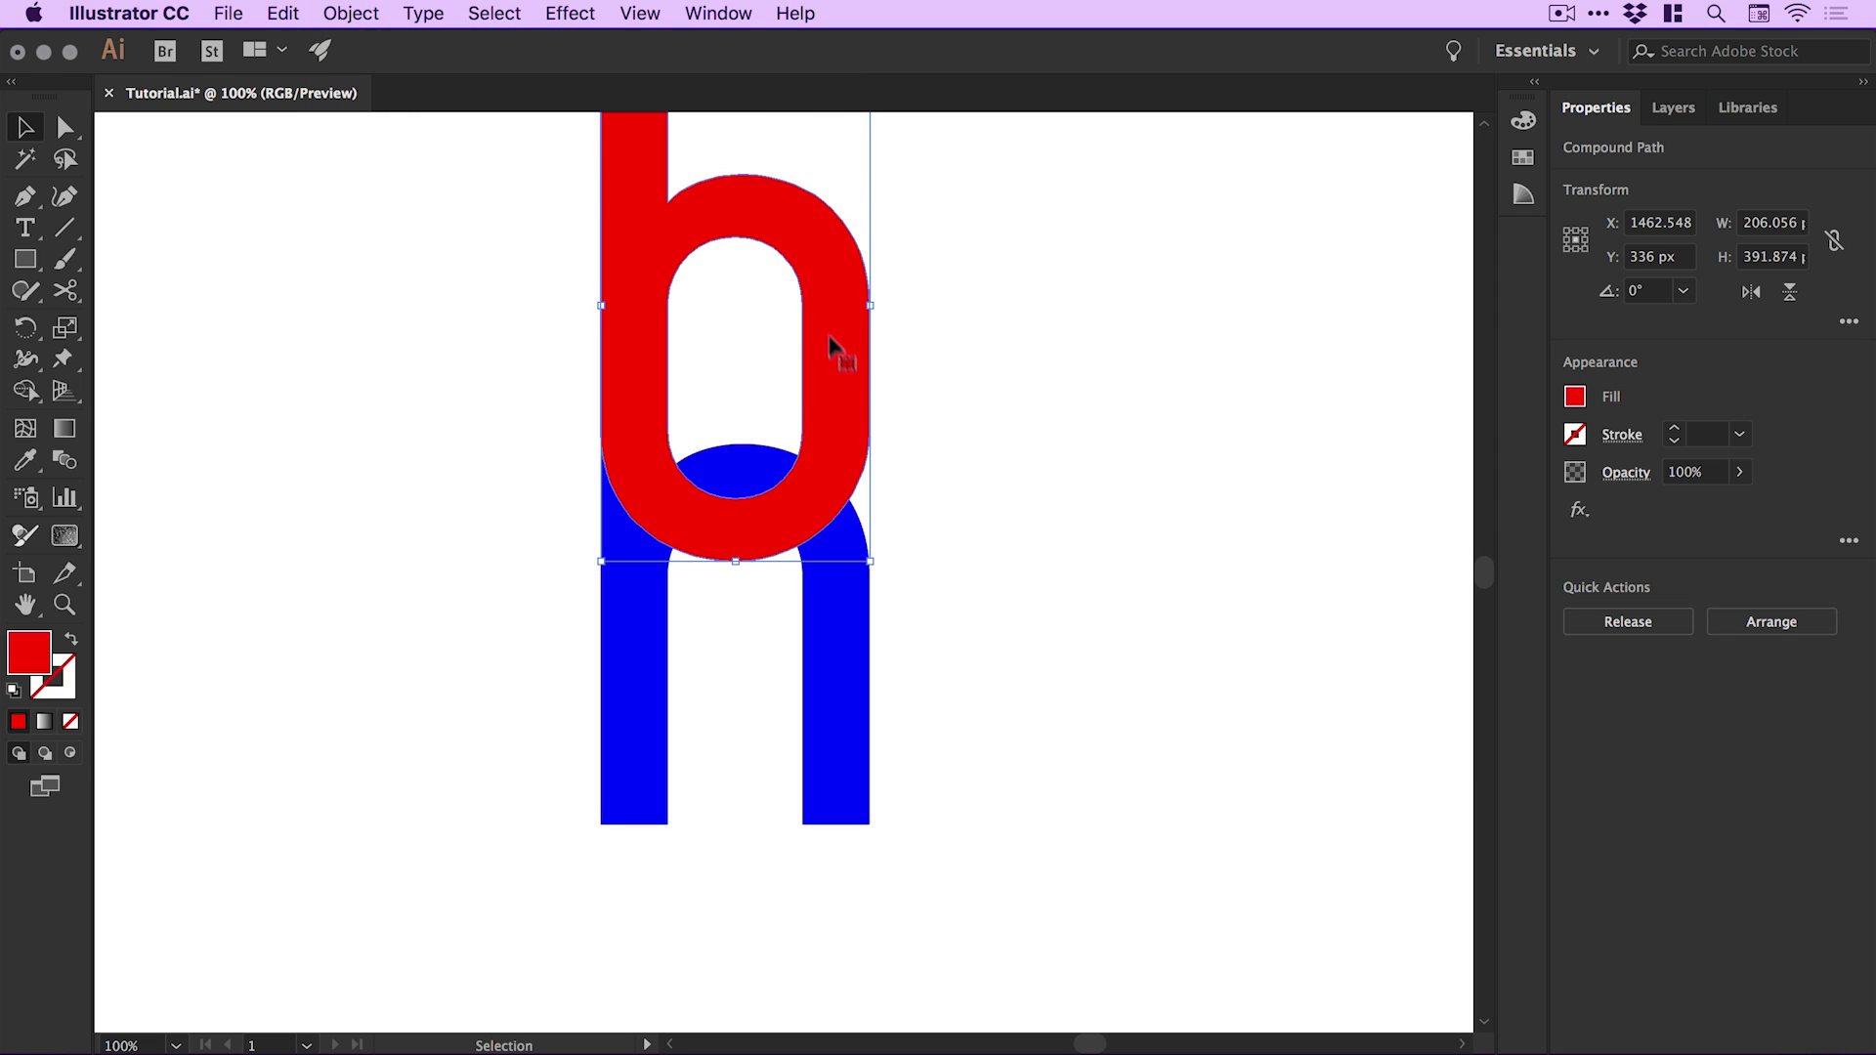
{"action": "left_click_drag", "start_coordinate": [830, 342], "coordinate": [597, 288]}
{"action": "left_click_drag", "start_coordinate": [835, 705], "coordinate": [826, 600]}
{"action": "left_click_drag", "start_coordinate": [480, 256], "coordinate": [681, 513]}
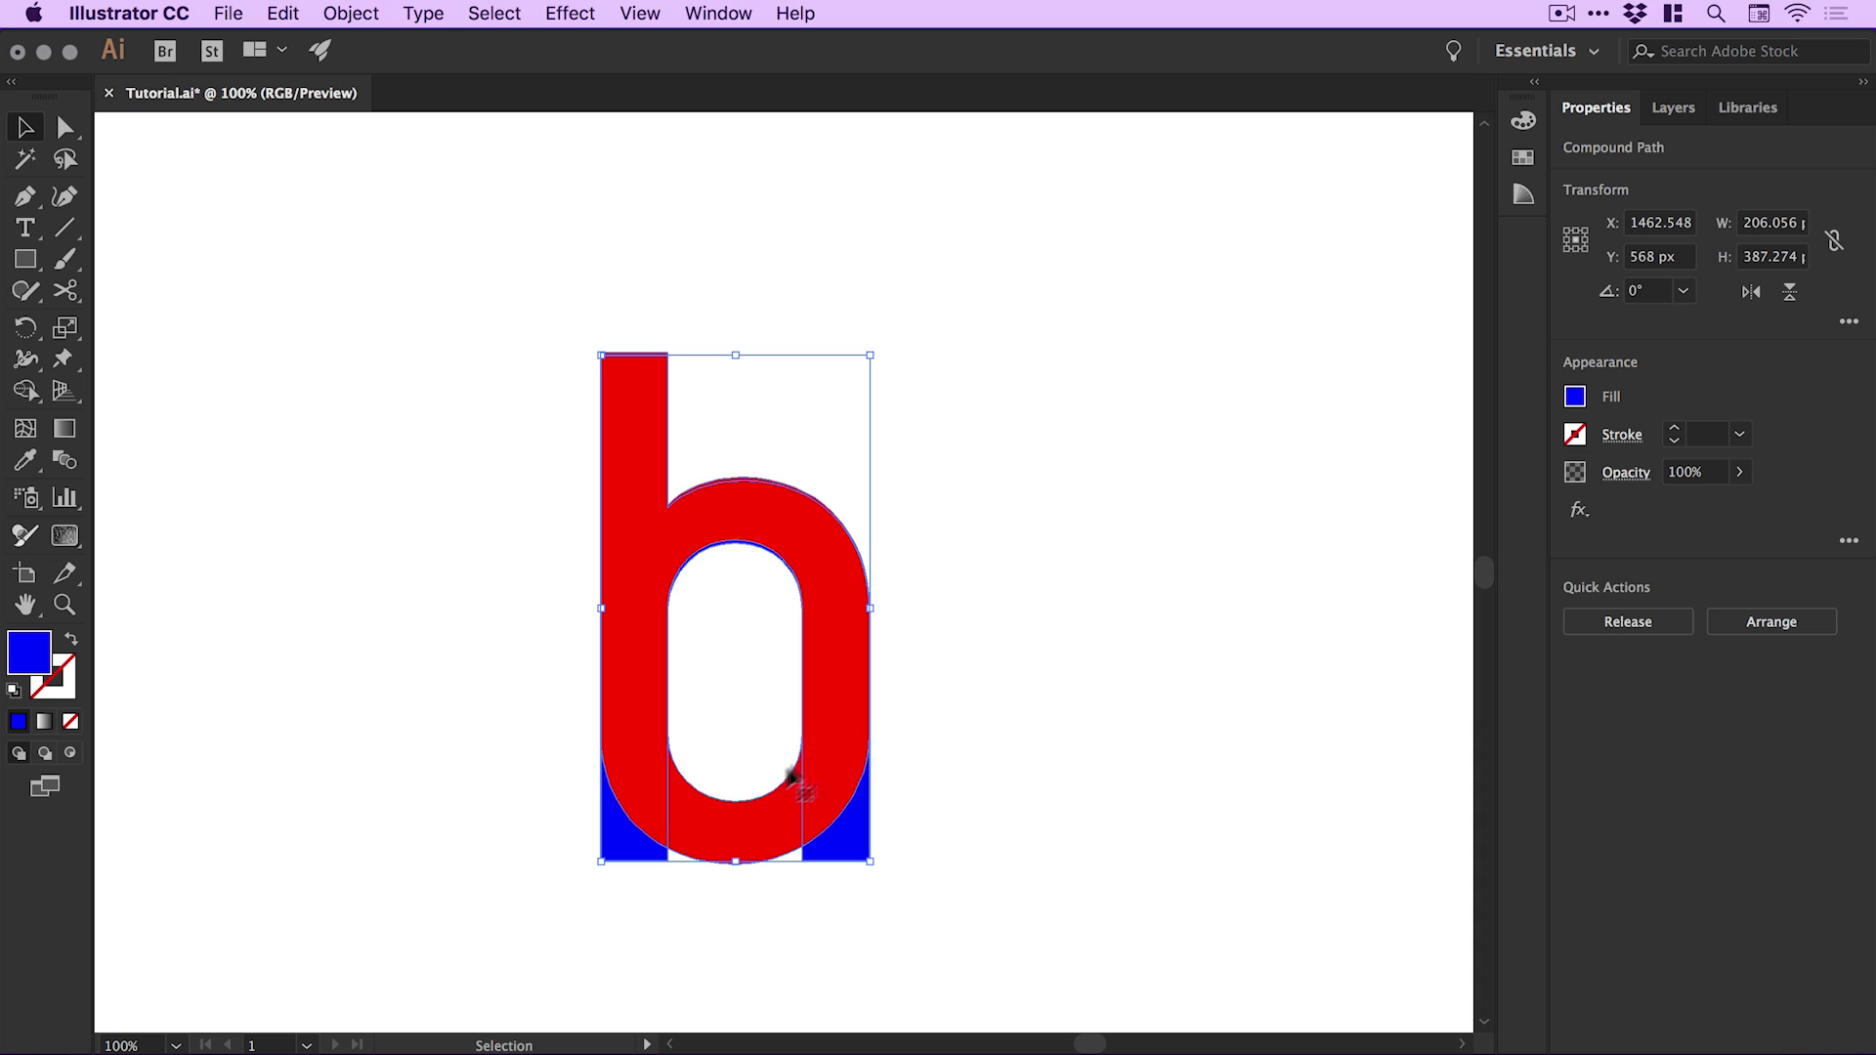
Zoom in on the b's stem, enable Smart Guides, and snap the red stem corner to the blue stem
{"action": "left_click", "coordinate": [479, 445]}
{"action": "key", "text": "z"}
{"action": "left_click_drag", "start_coordinate": [576, 310], "coordinate": [649, 417]}
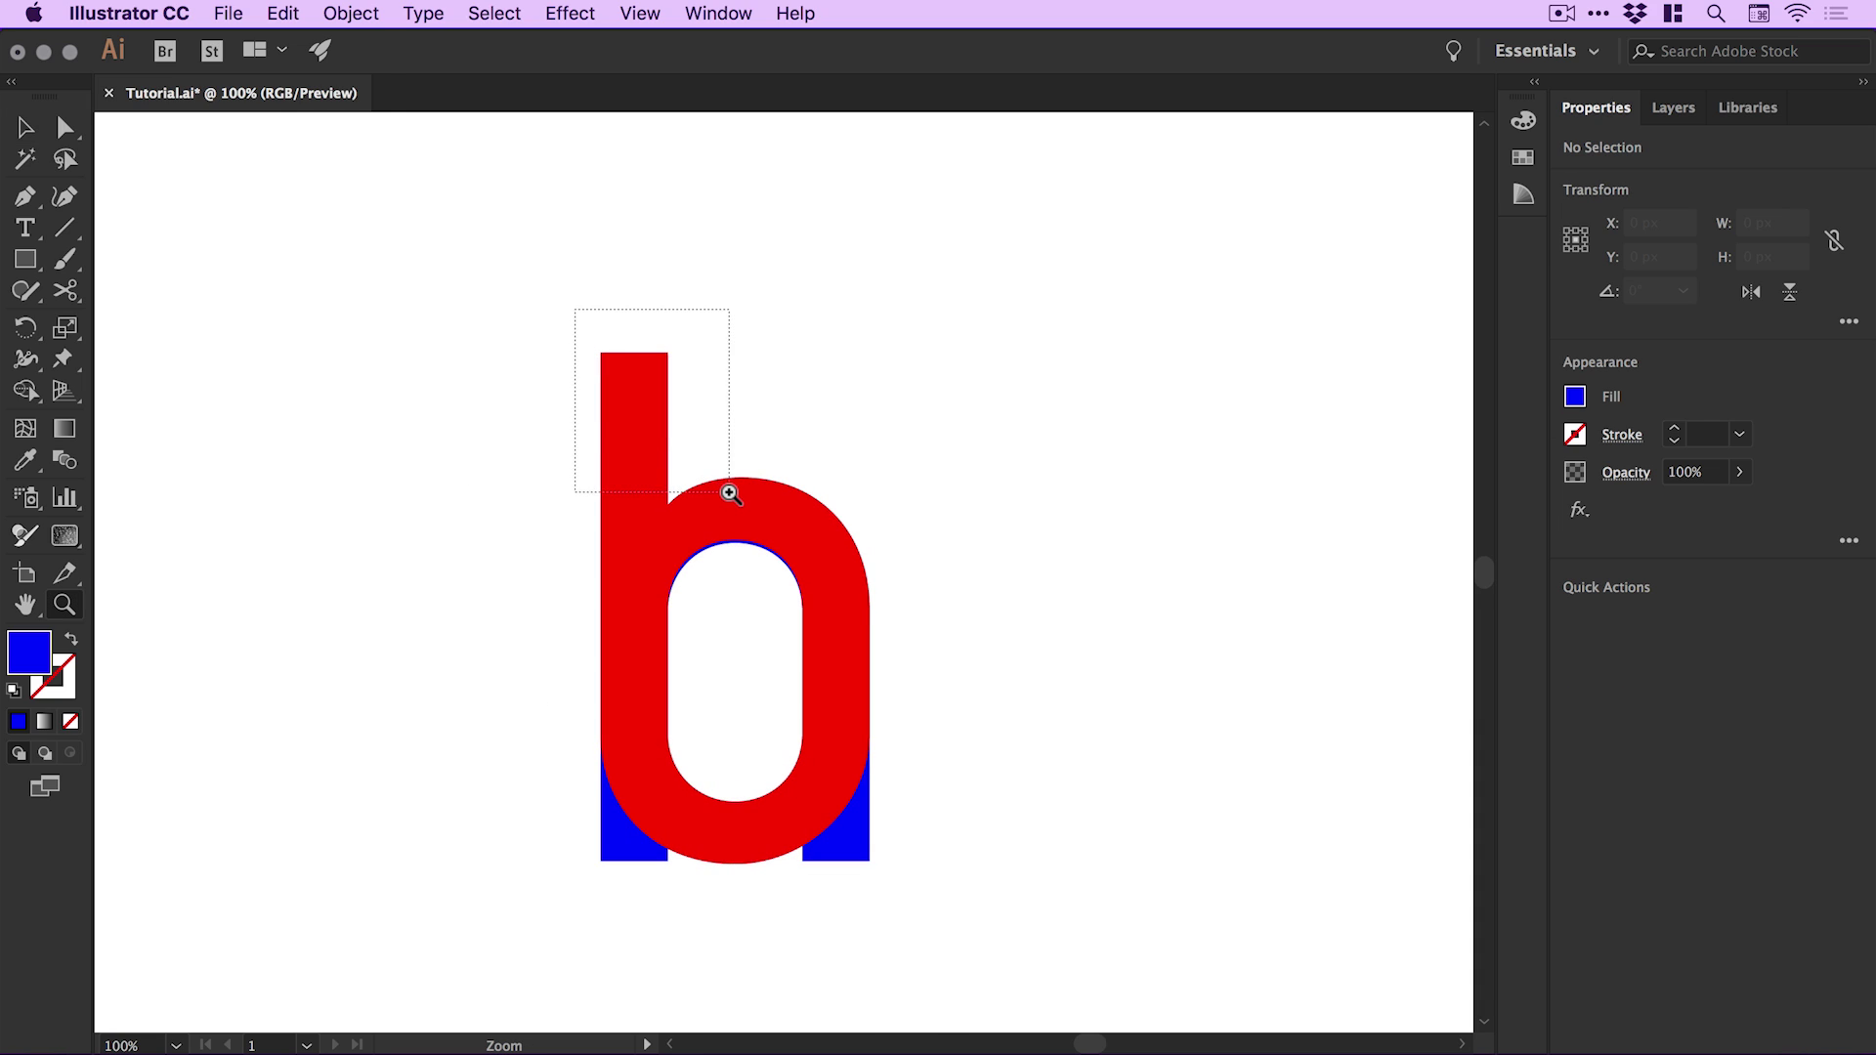
{"action": "left_click_drag", "start_coordinate": [730, 494], "coordinate": [733, 501]}
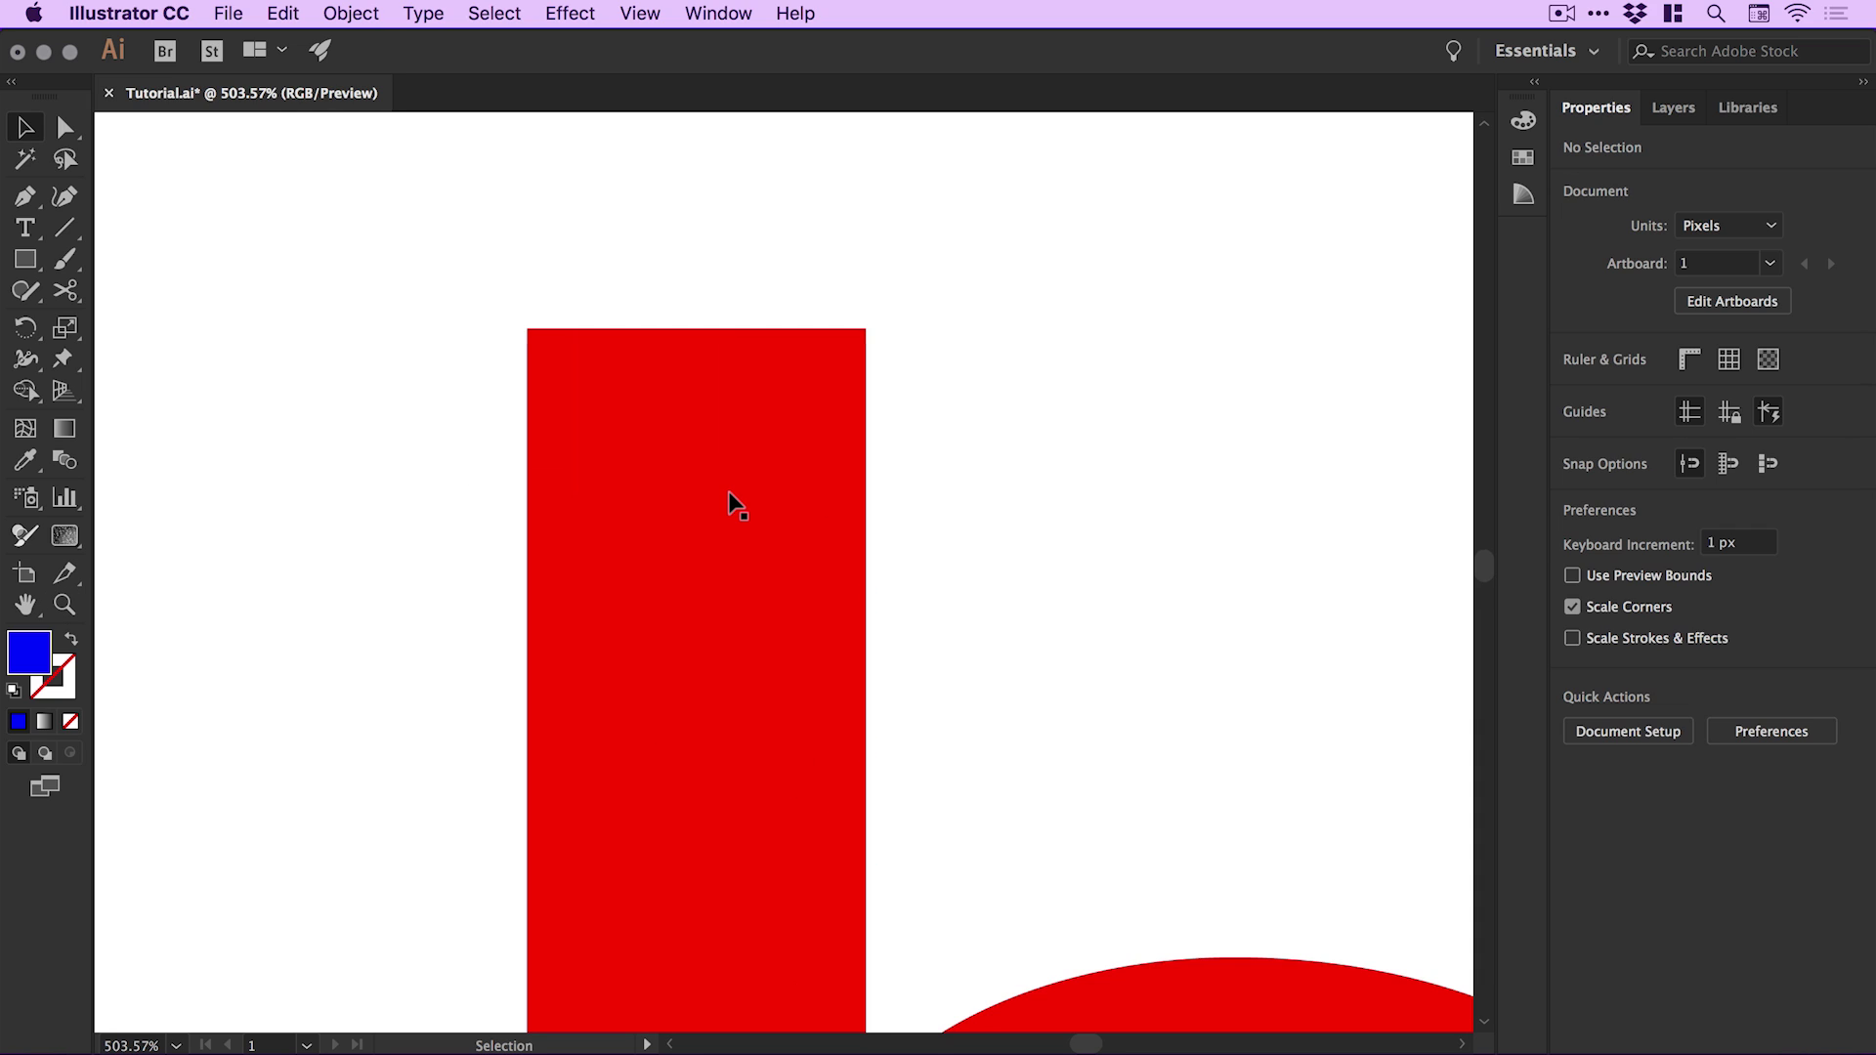
{"action": "left_click", "coordinate": [659, 12]}
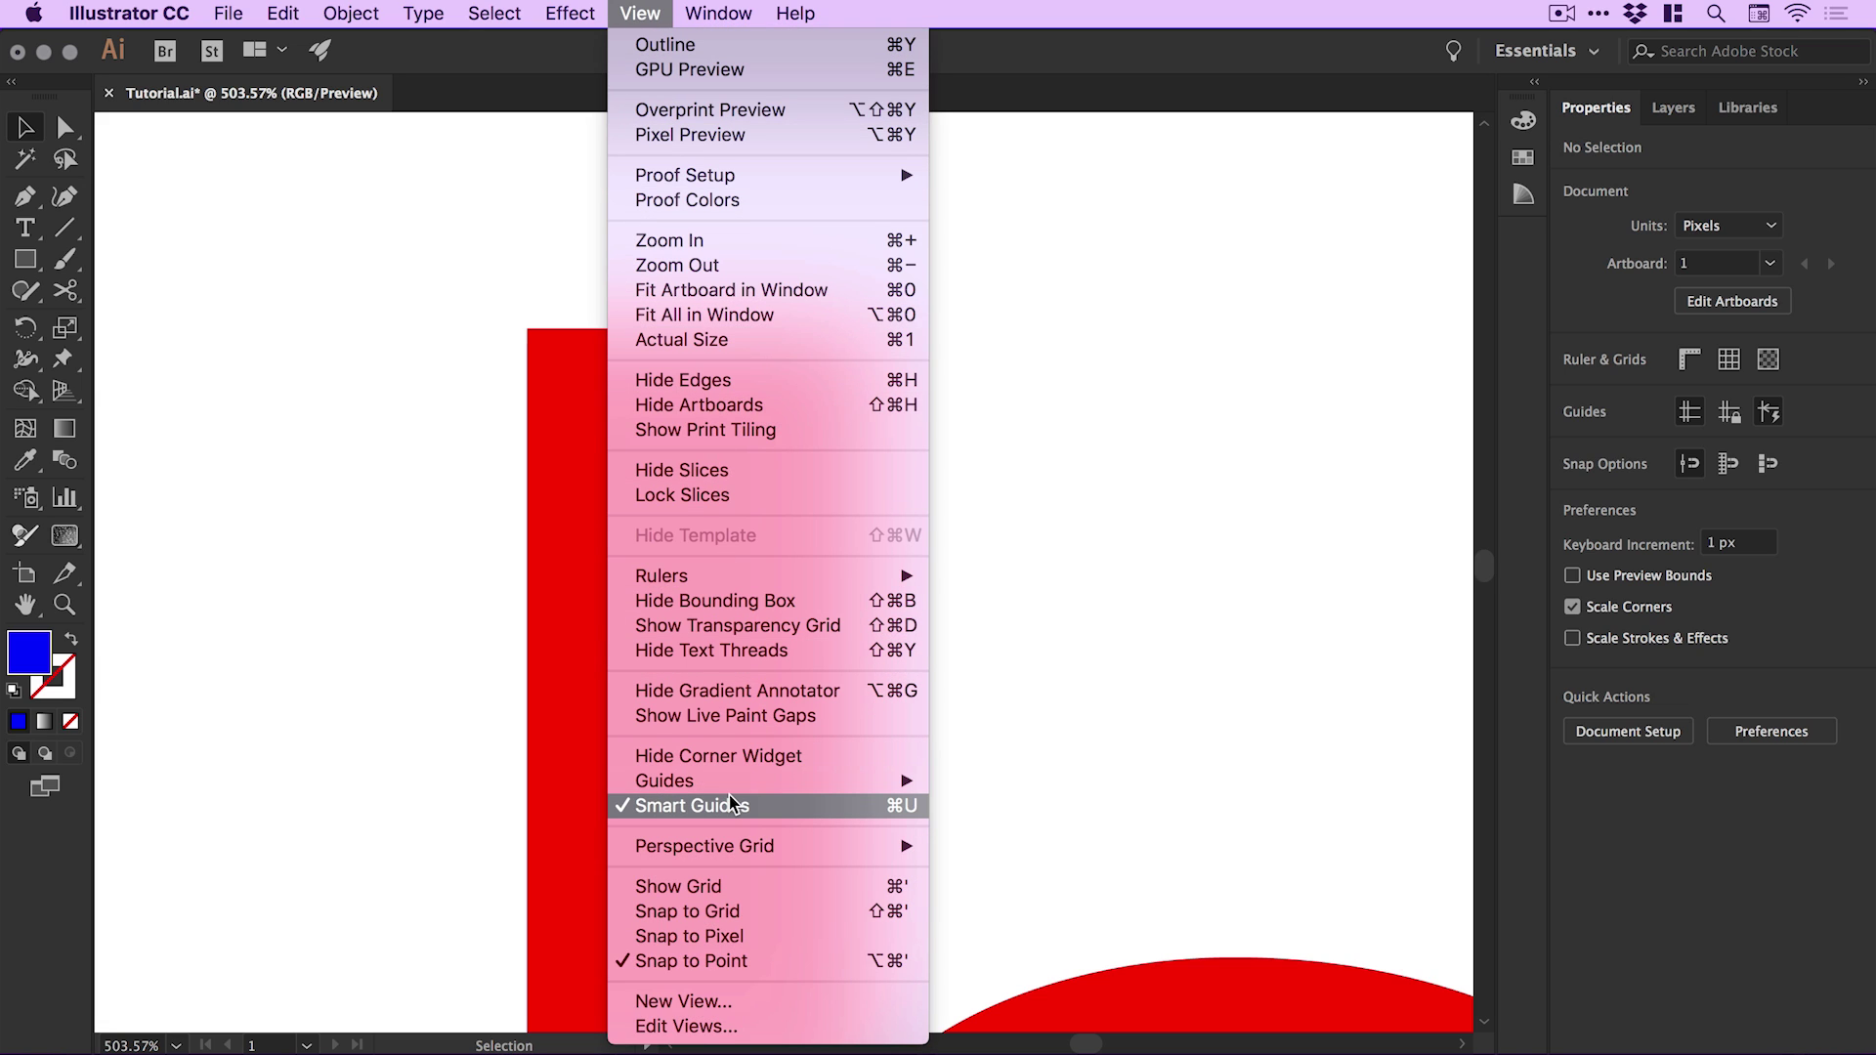
{"action": "left_click", "coordinate": [374, 554]}
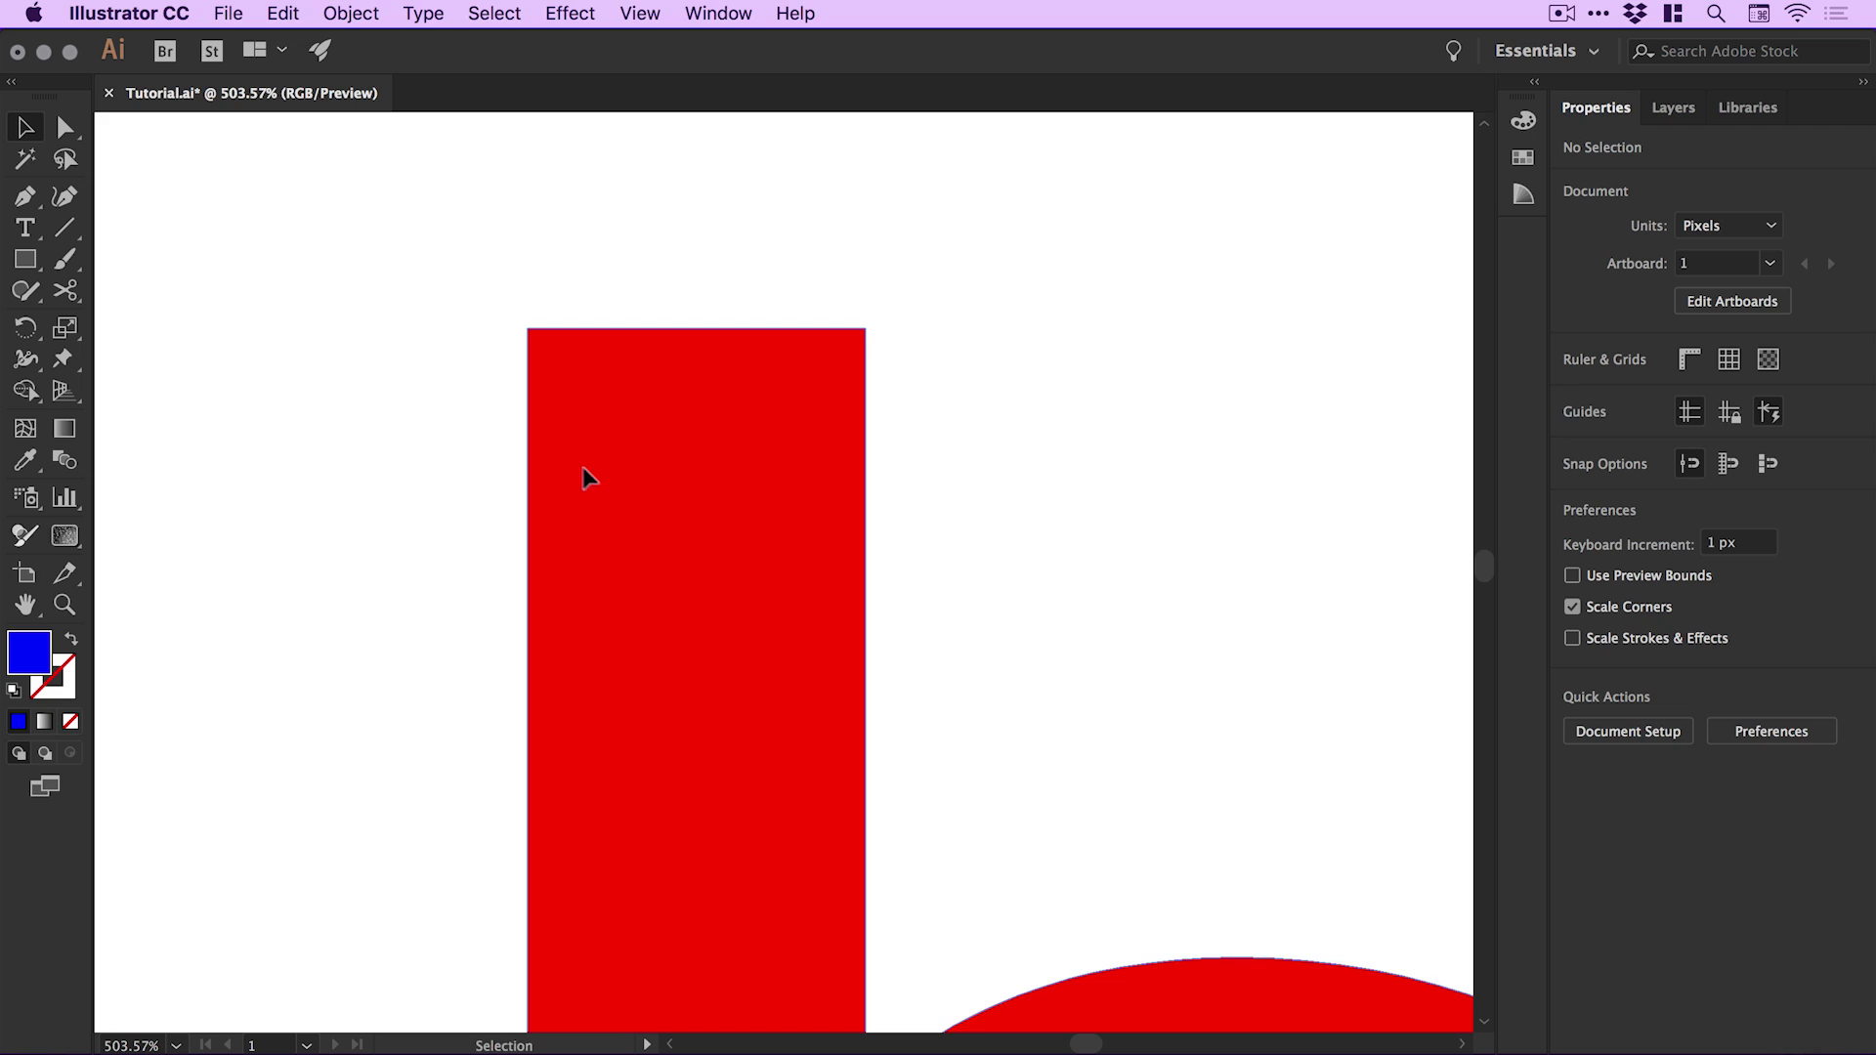
{"action": "left_click_drag", "start_coordinate": [588, 479], "coordinate": [525, 416]}
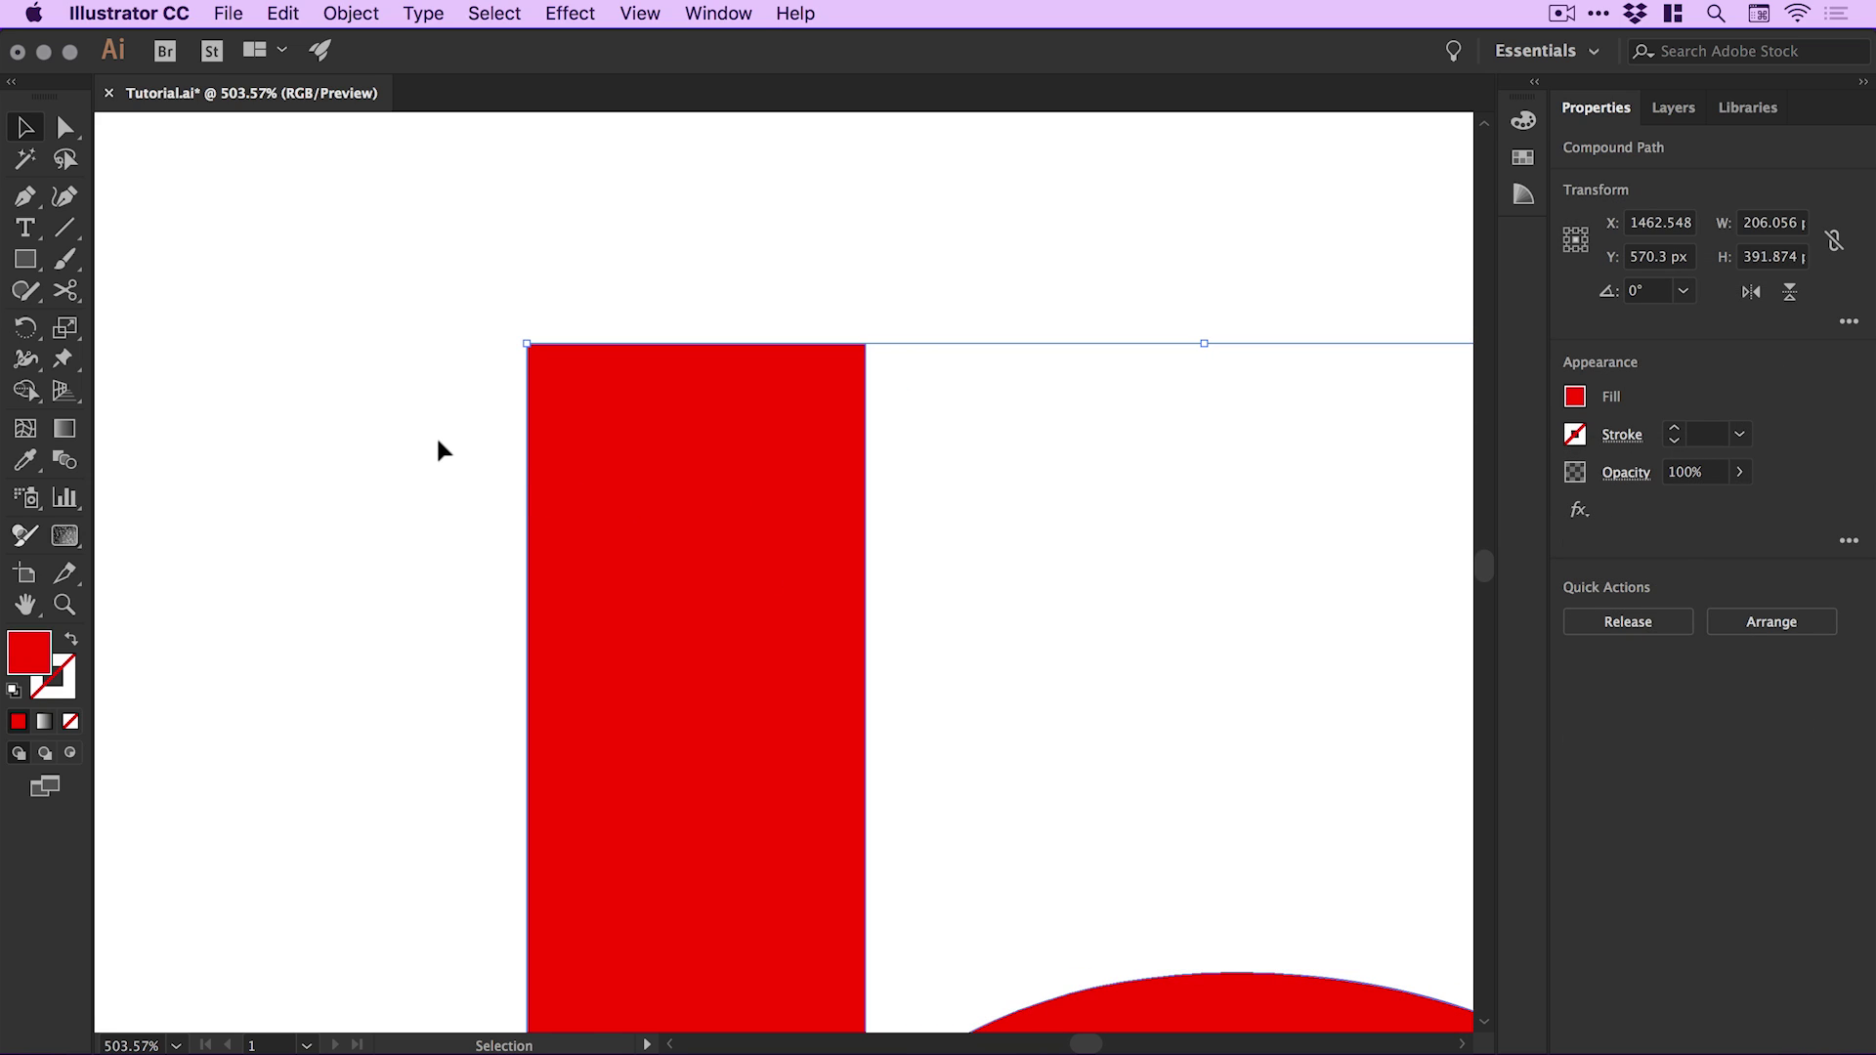
Zoom back out, select the red b, and send it backward behind the blue h
{"action": "left_click", "coordinate": [439, 451]}
{"action": "key", "text": "super+1"}
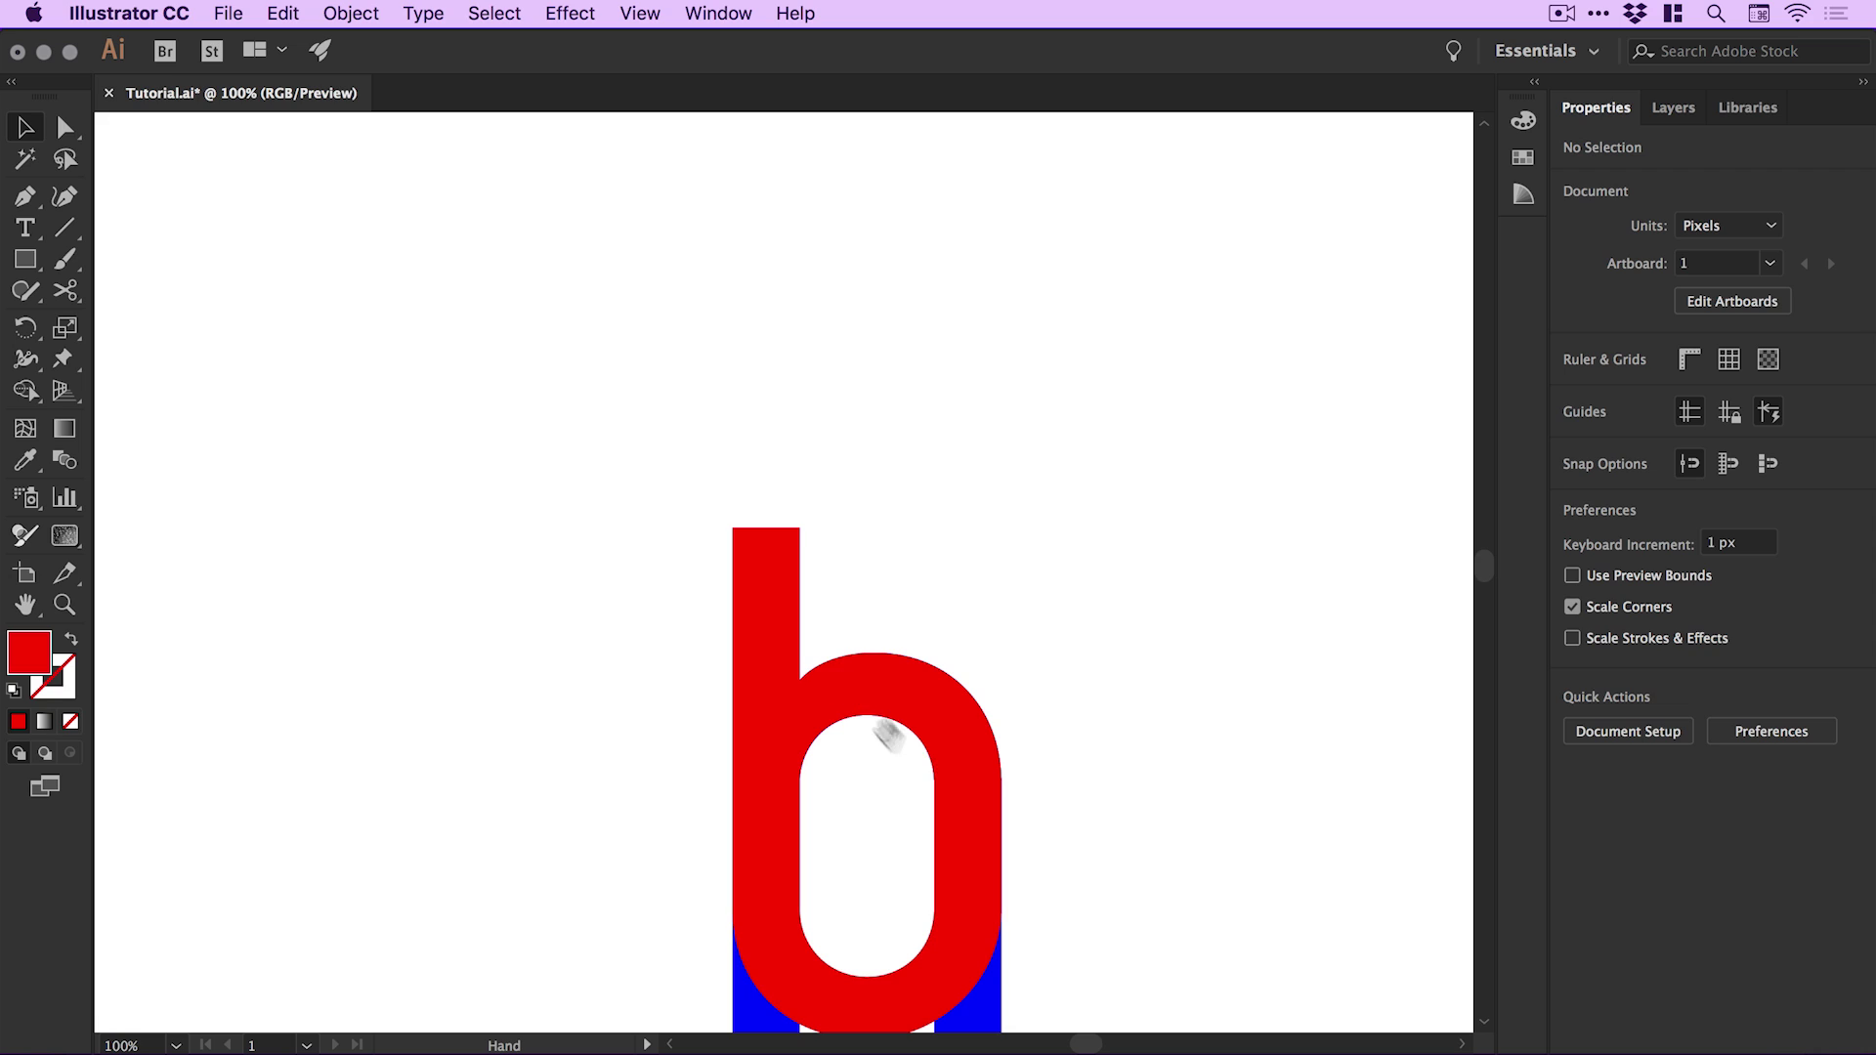
{"action": "left_click_drag", "start_coordinate": [900, 745], "coordinate": [867, 569]}
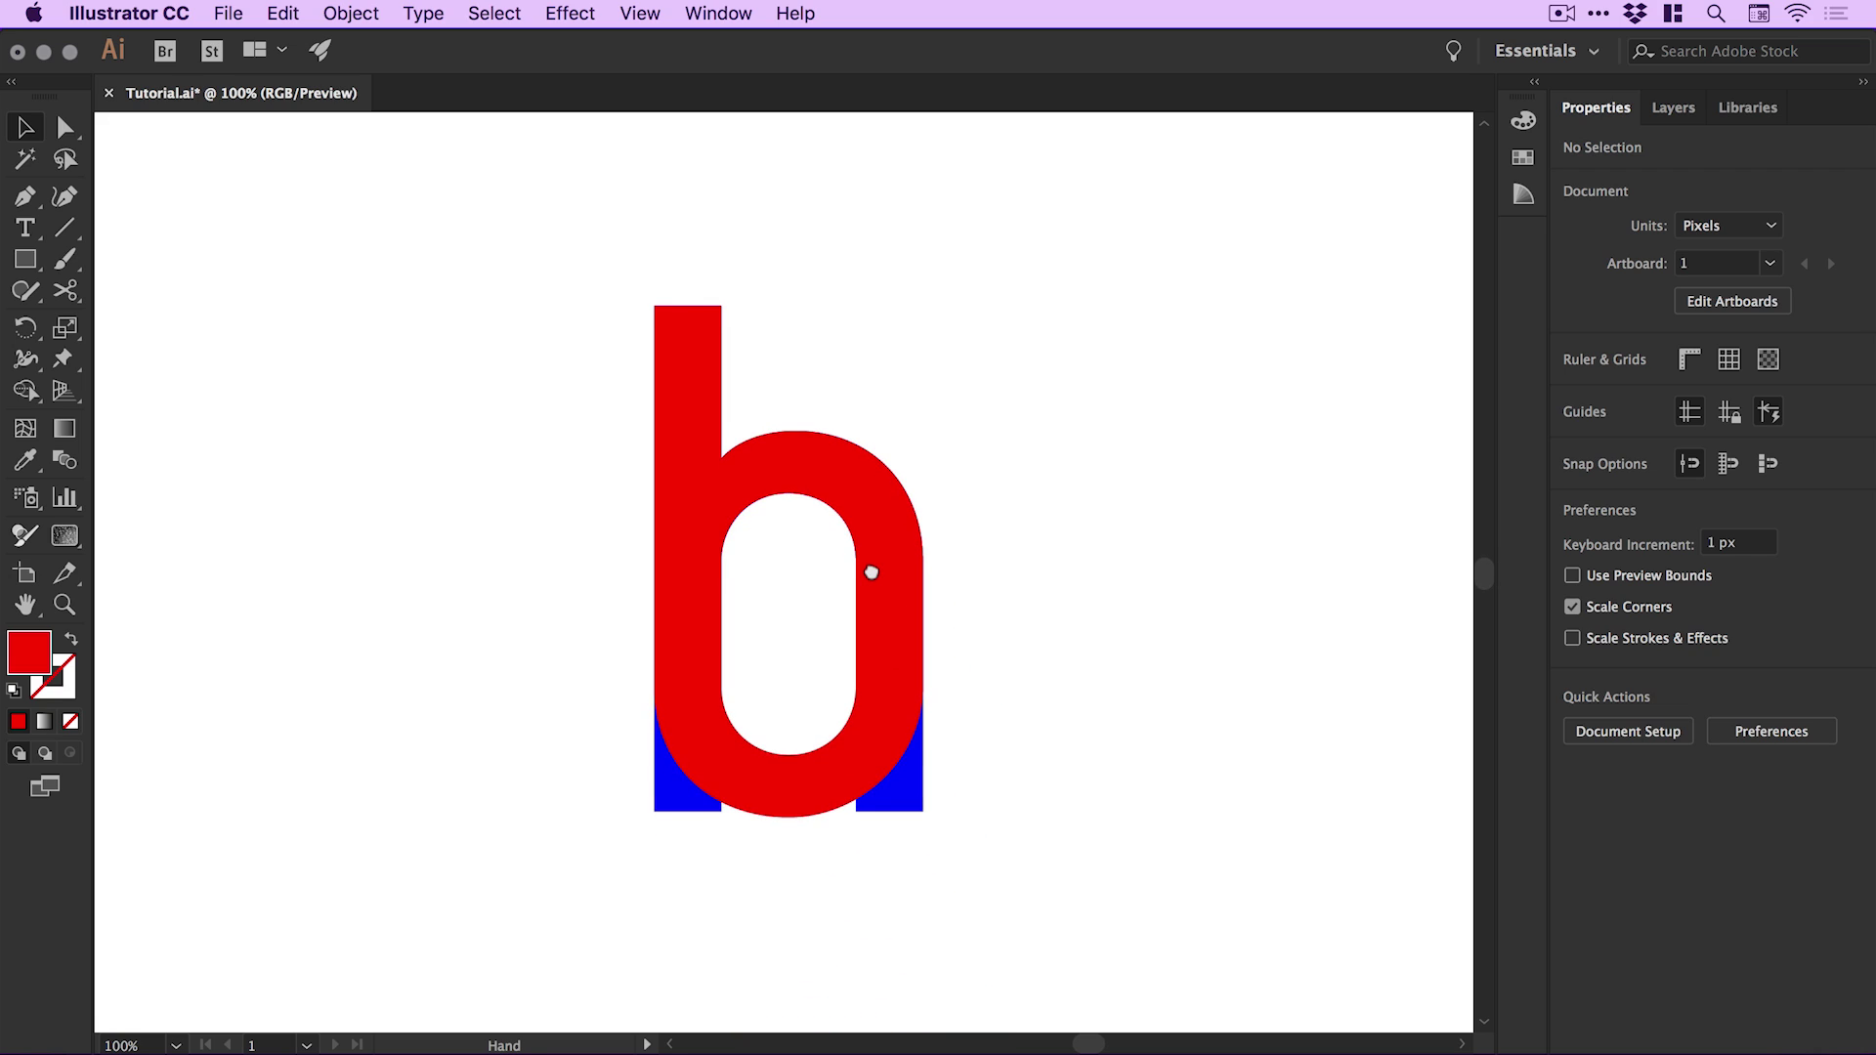
{"action": "left_click", "coordinate": [696, 631]}
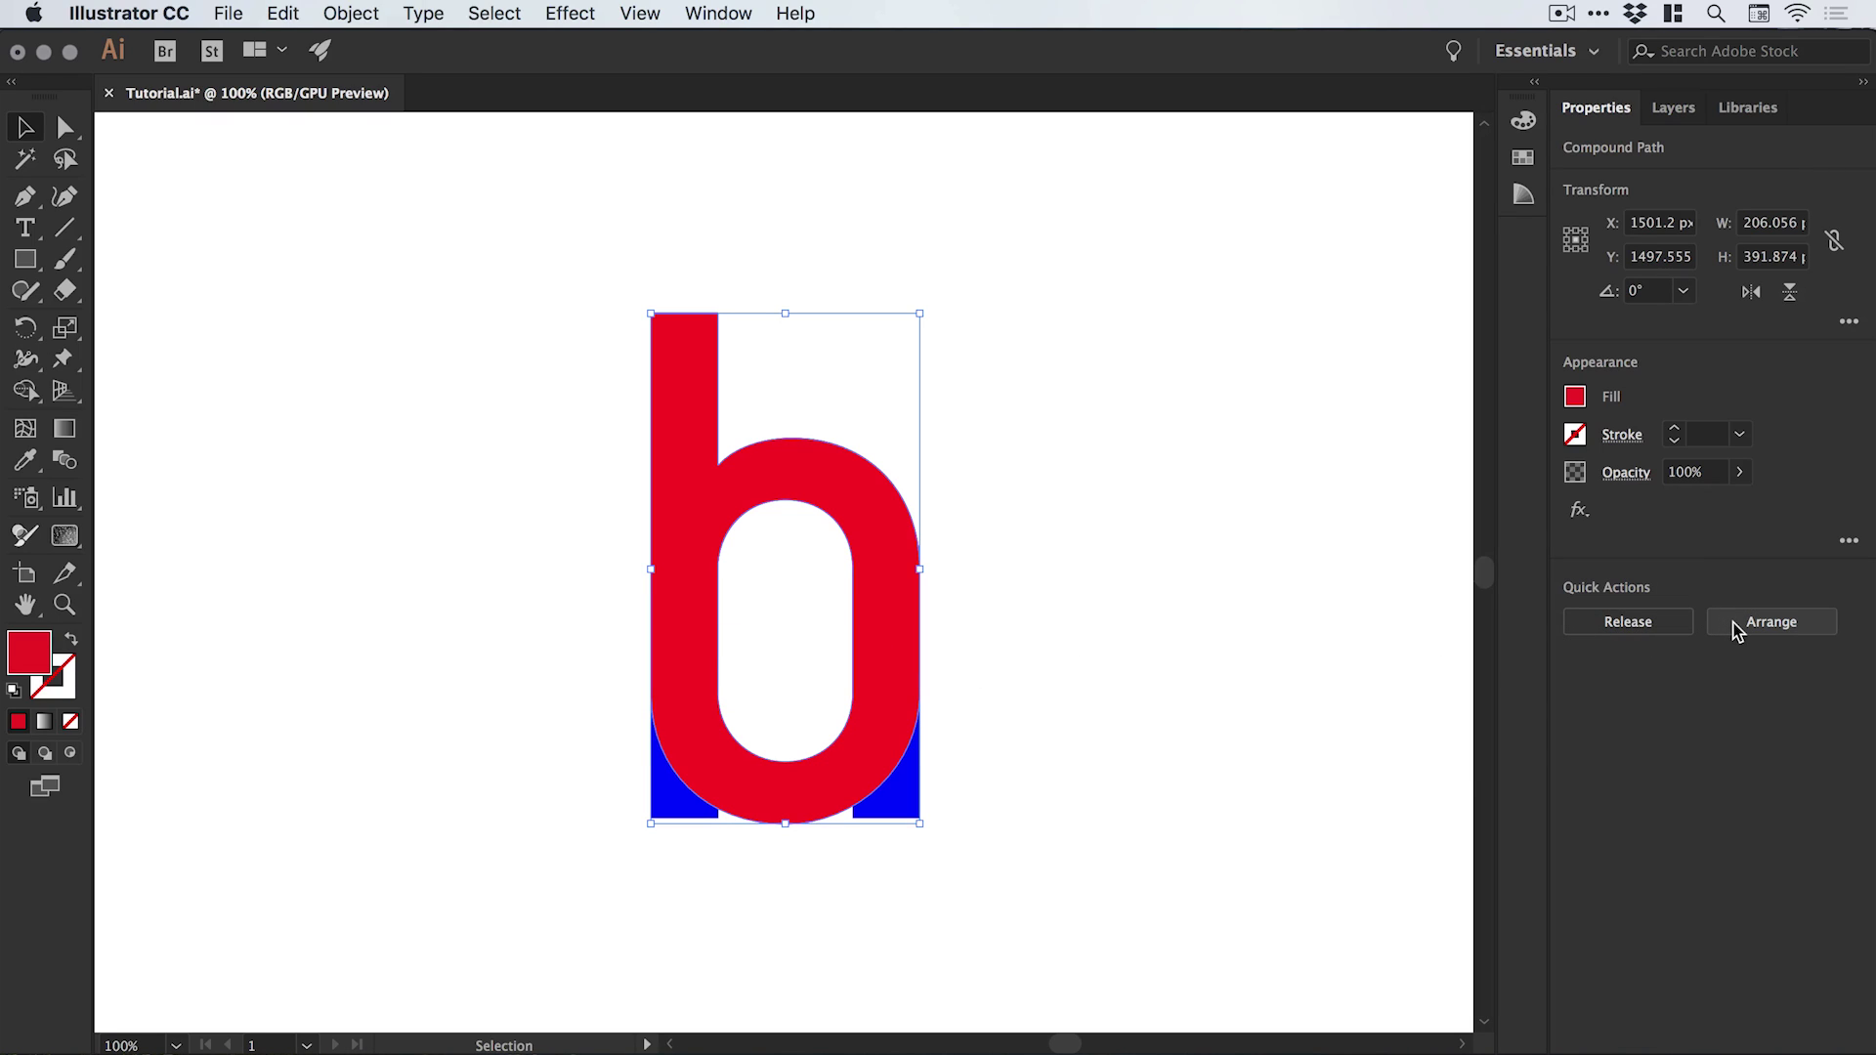
{"action": "left_click", "coordinate": [1736, 631]}
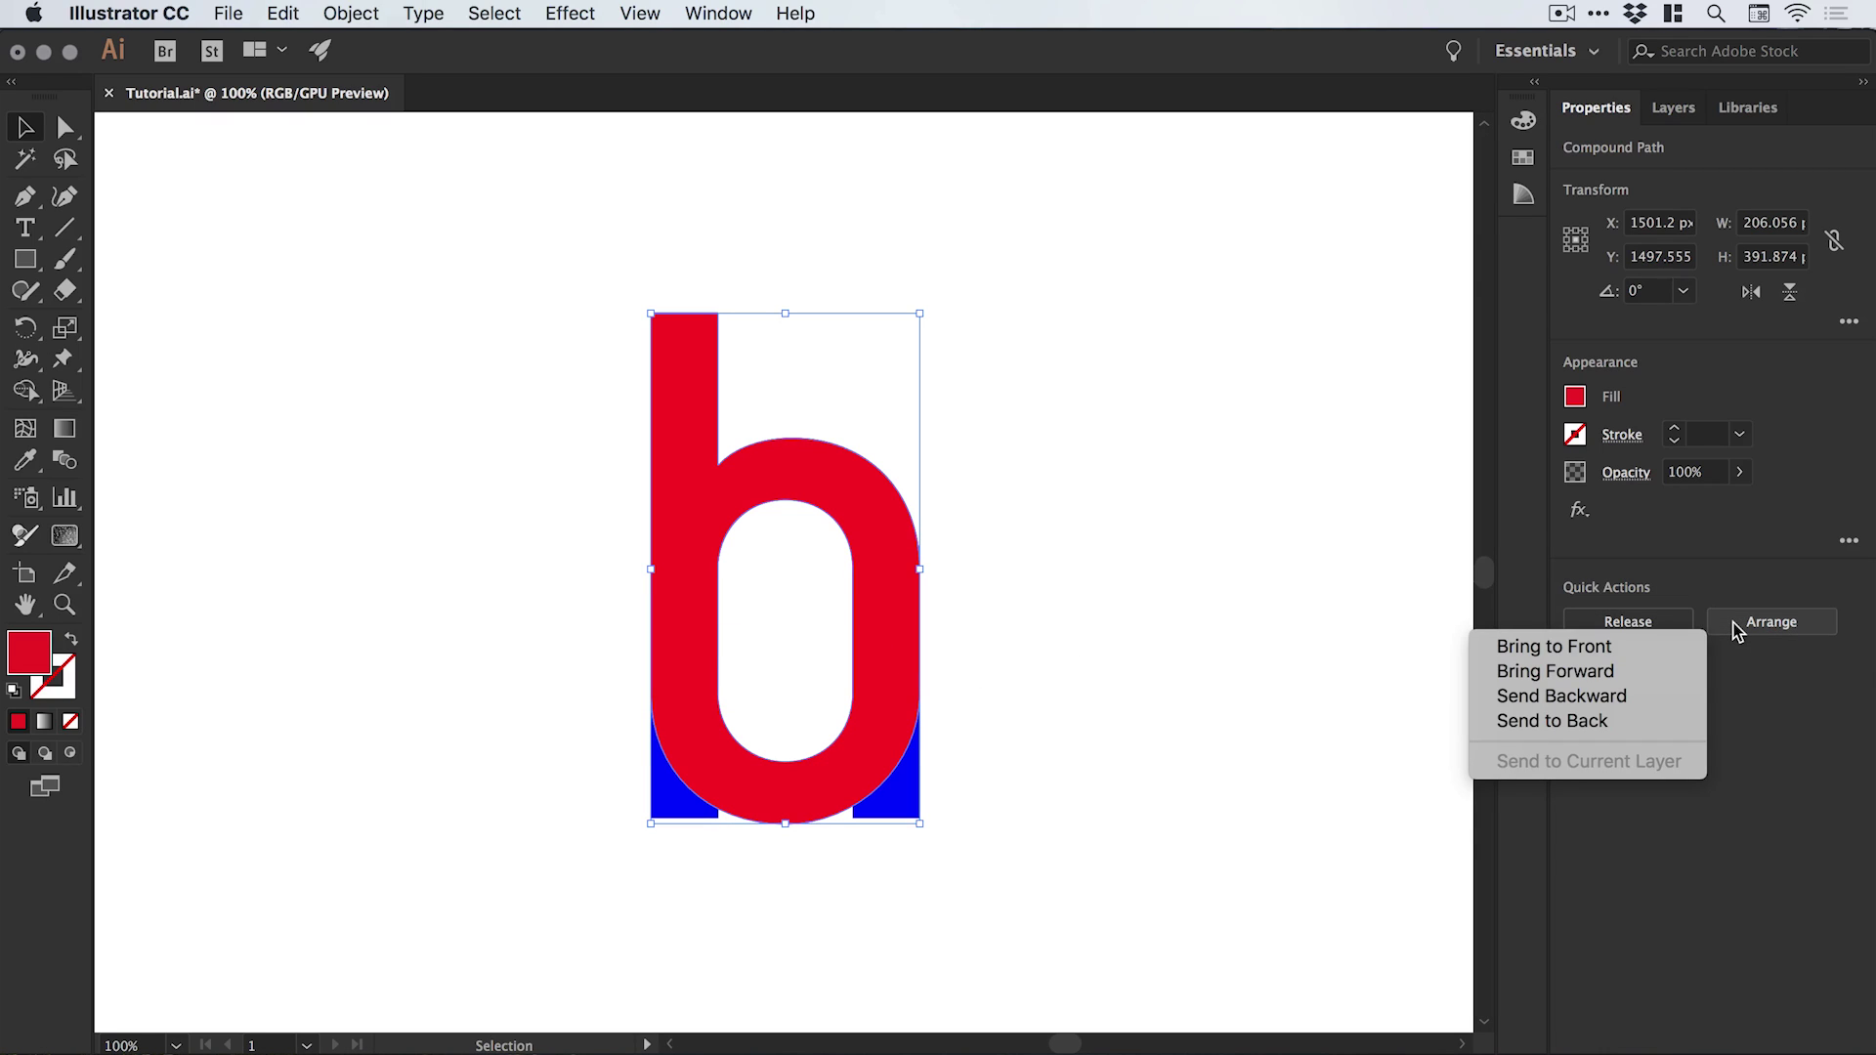
{"action": "left_click", "coordinate": [1580, 696]}
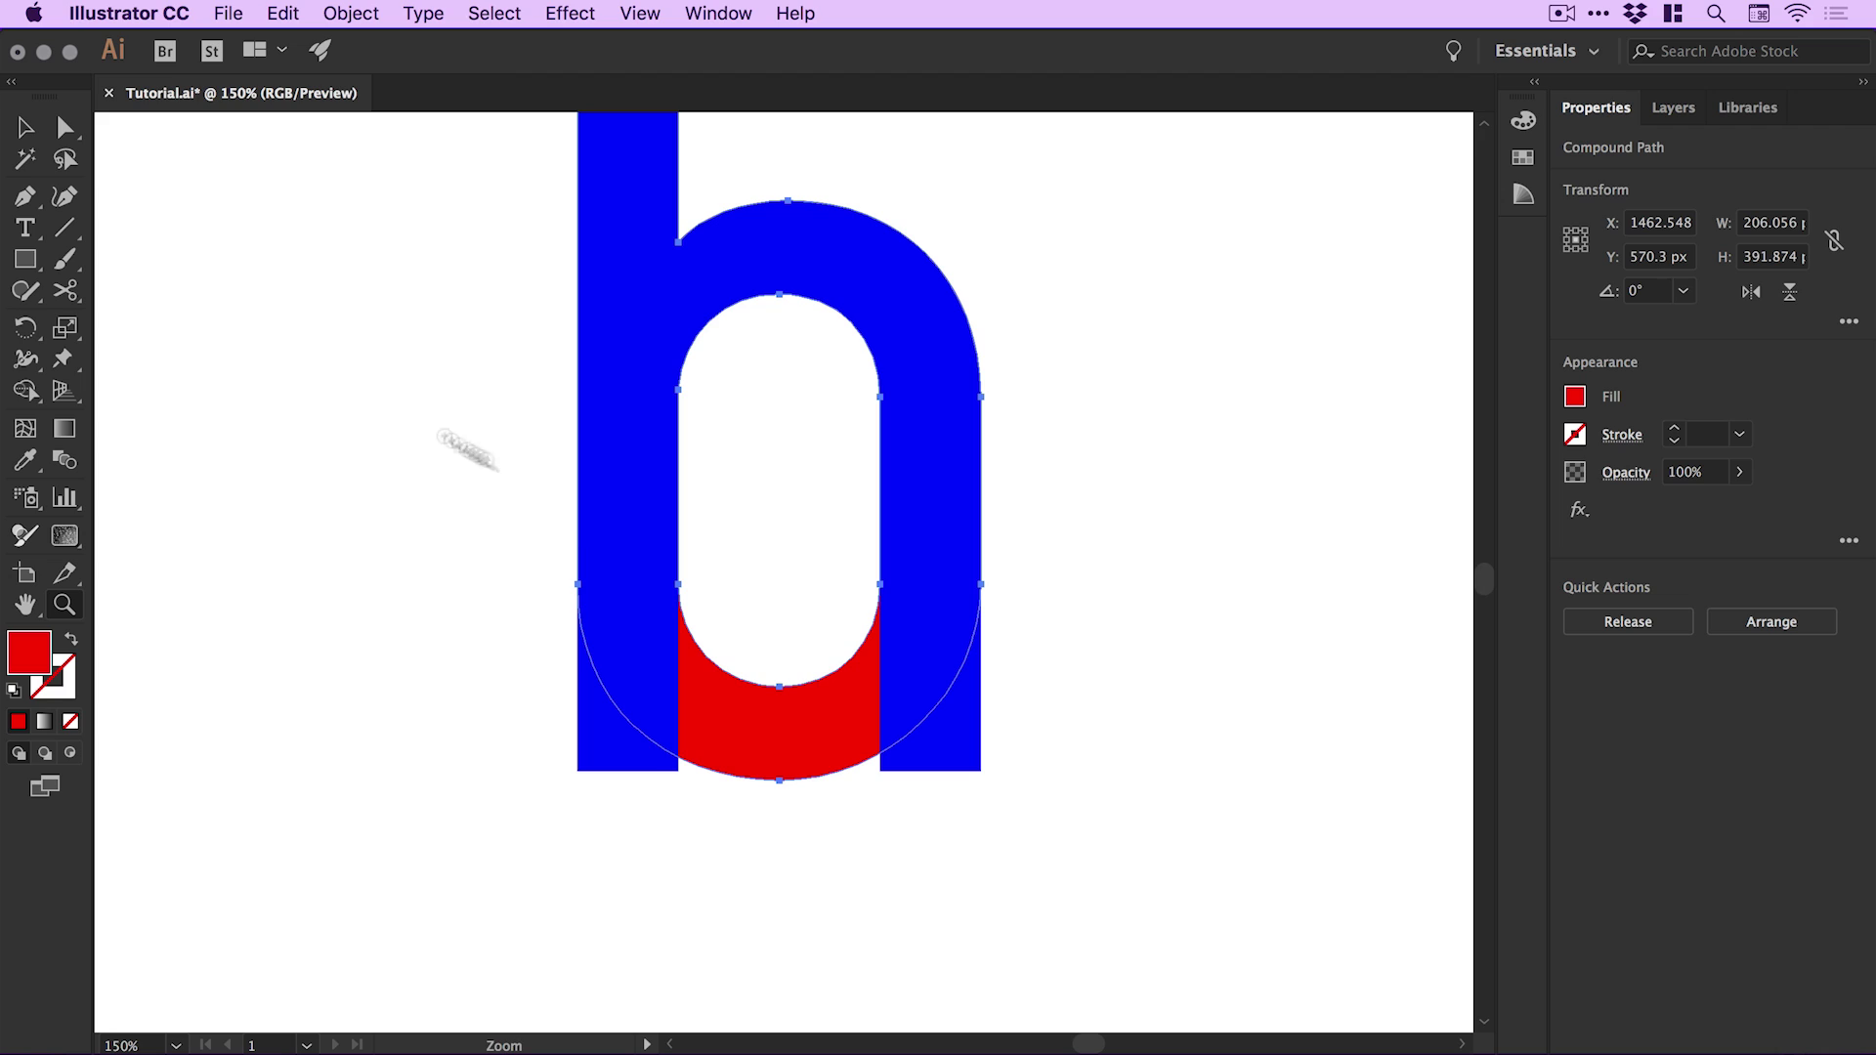
Select the h's two leg-bottom anchors and move them to the middle of the red bowl
{"action": "left_click", "coordinate": [71, 134]}
{"action": "left_click", "coordinate": [460, 450]}
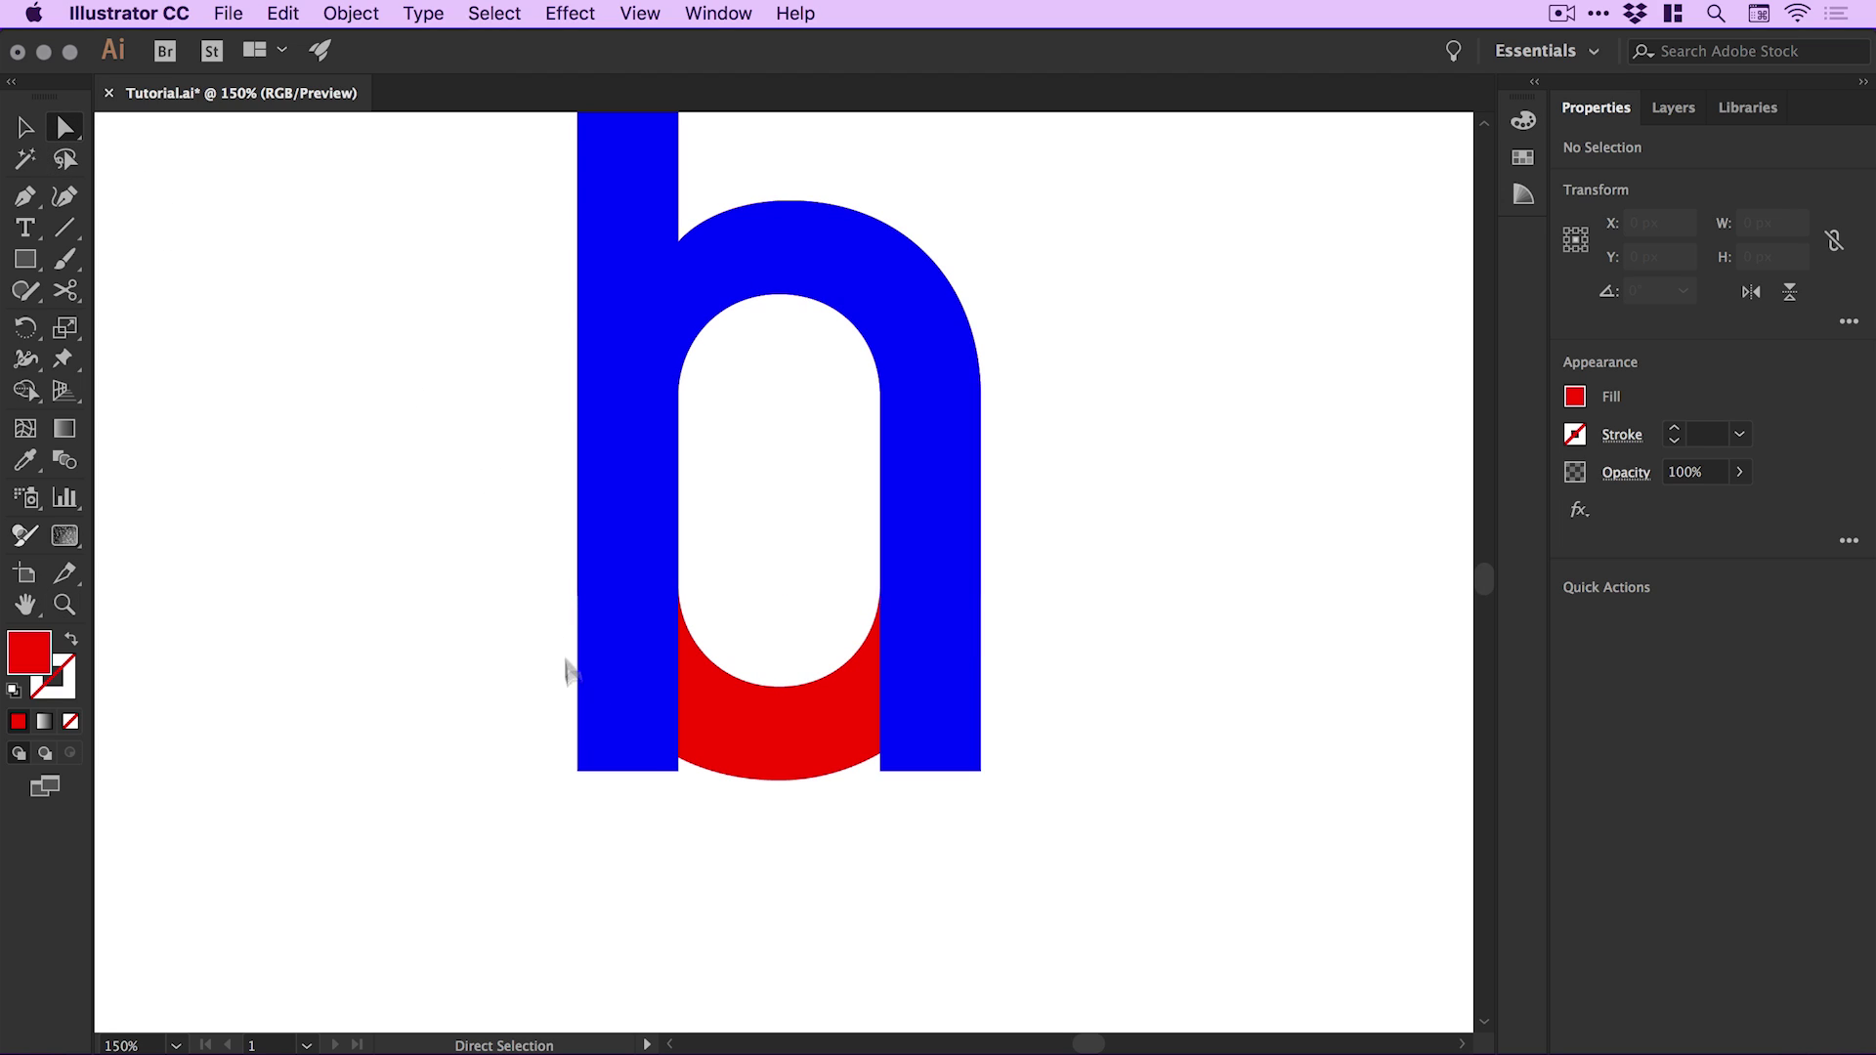
{"action": "left_click", "coordinate": [580, 774]}
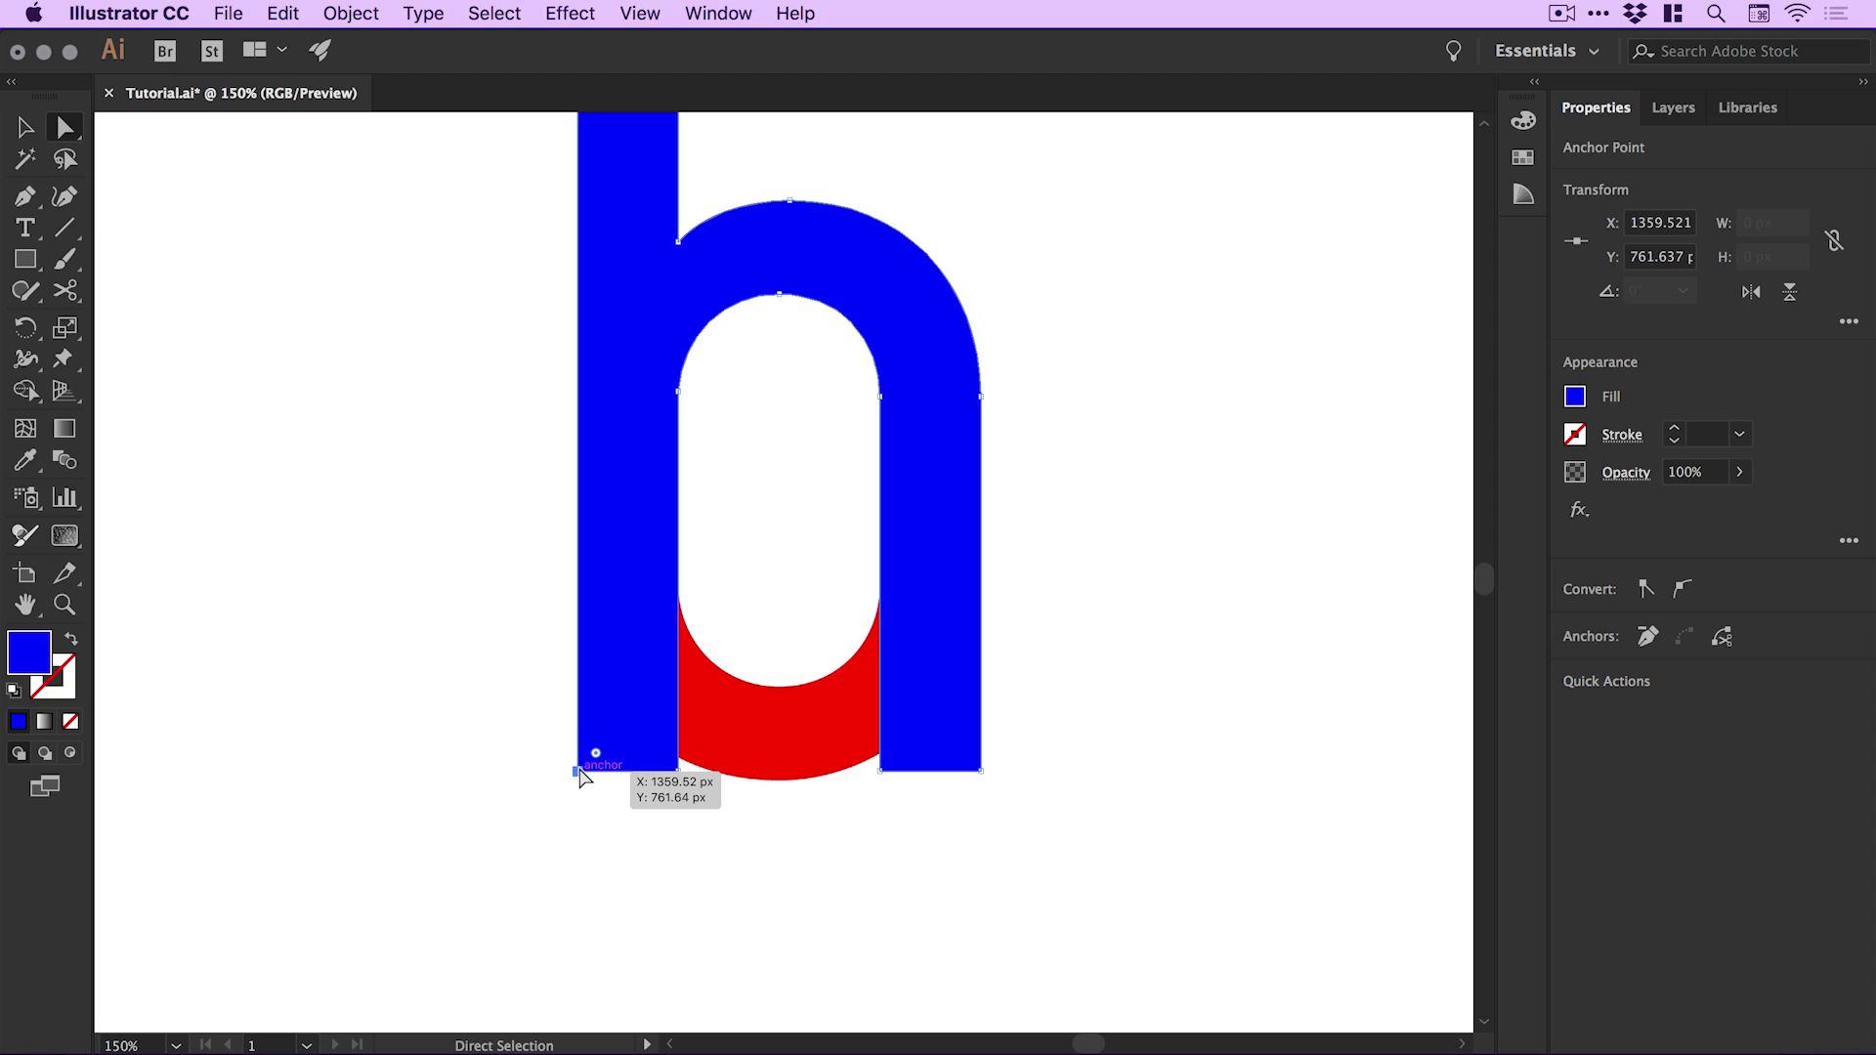
{"action": "left_click", "coordinate": [678, 772], "text": "shift"}
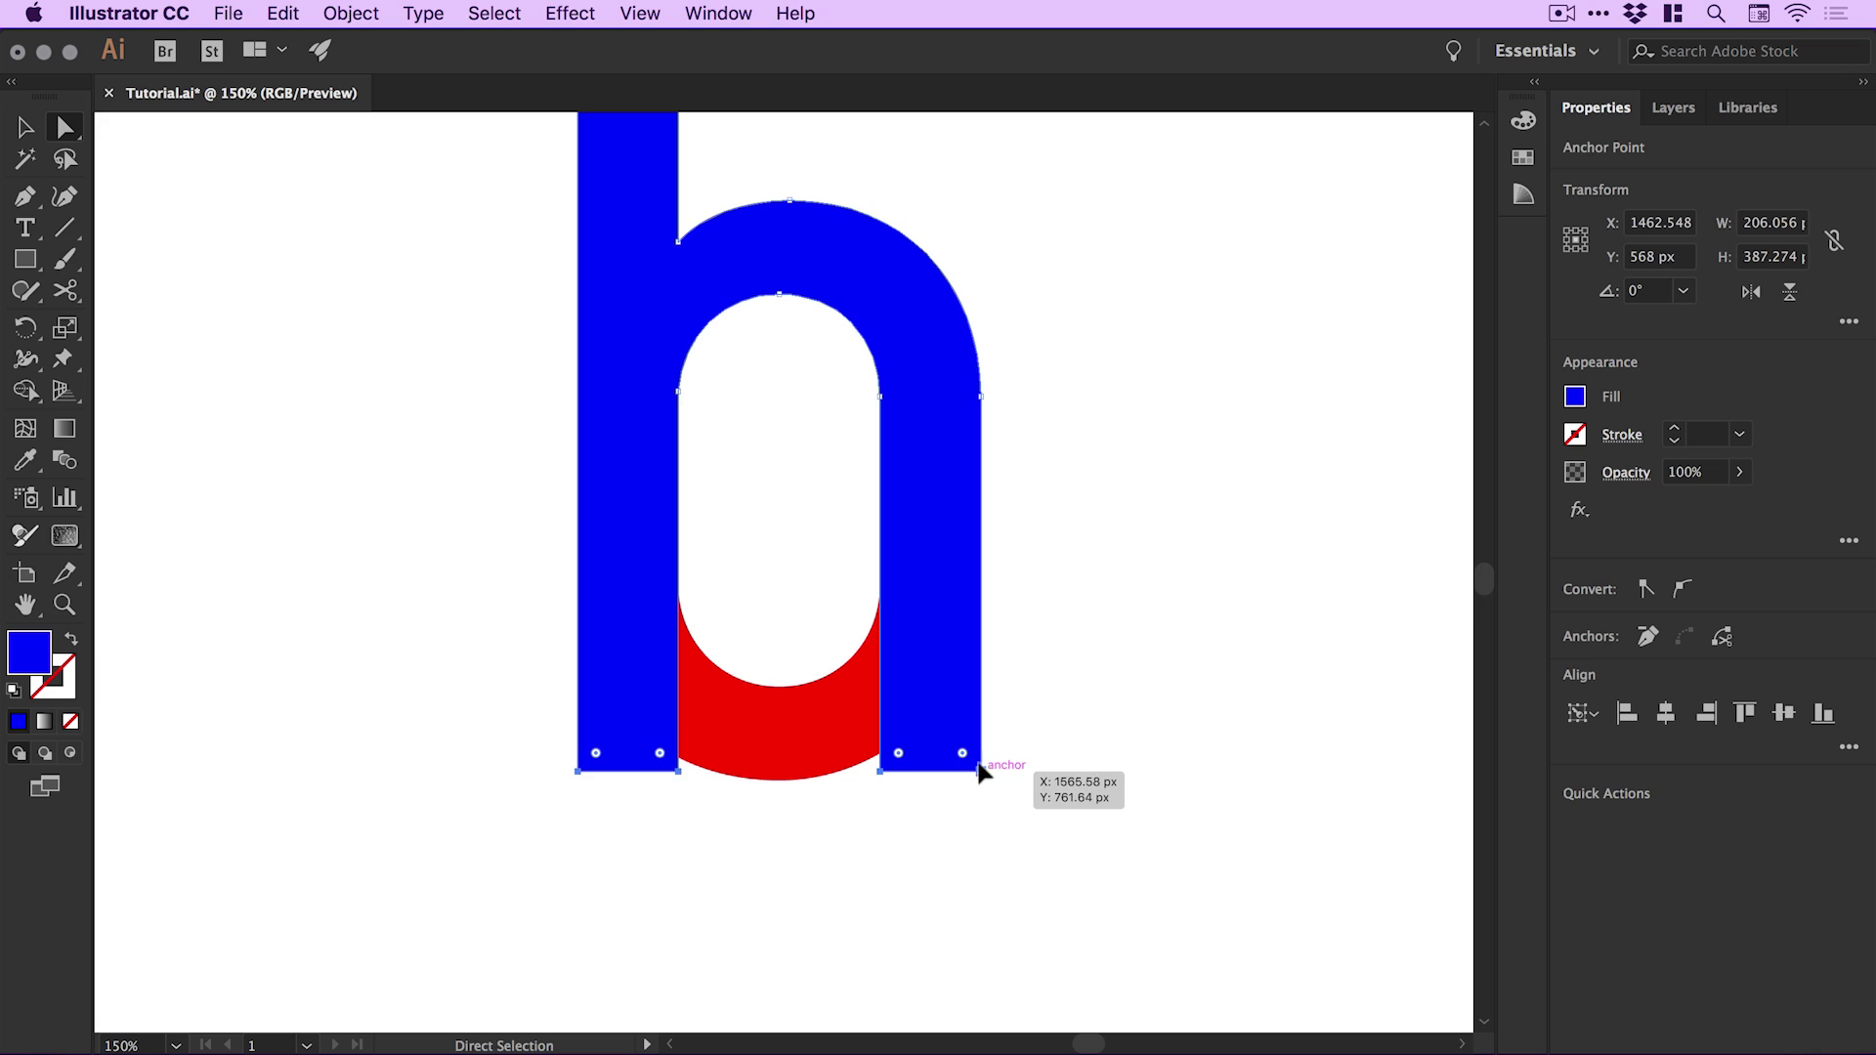
{"action": "left_click_drag", "start_coordinate": [979, 765], "coordinate": [1063, 653]}
{"action": "key", "text": "space"}
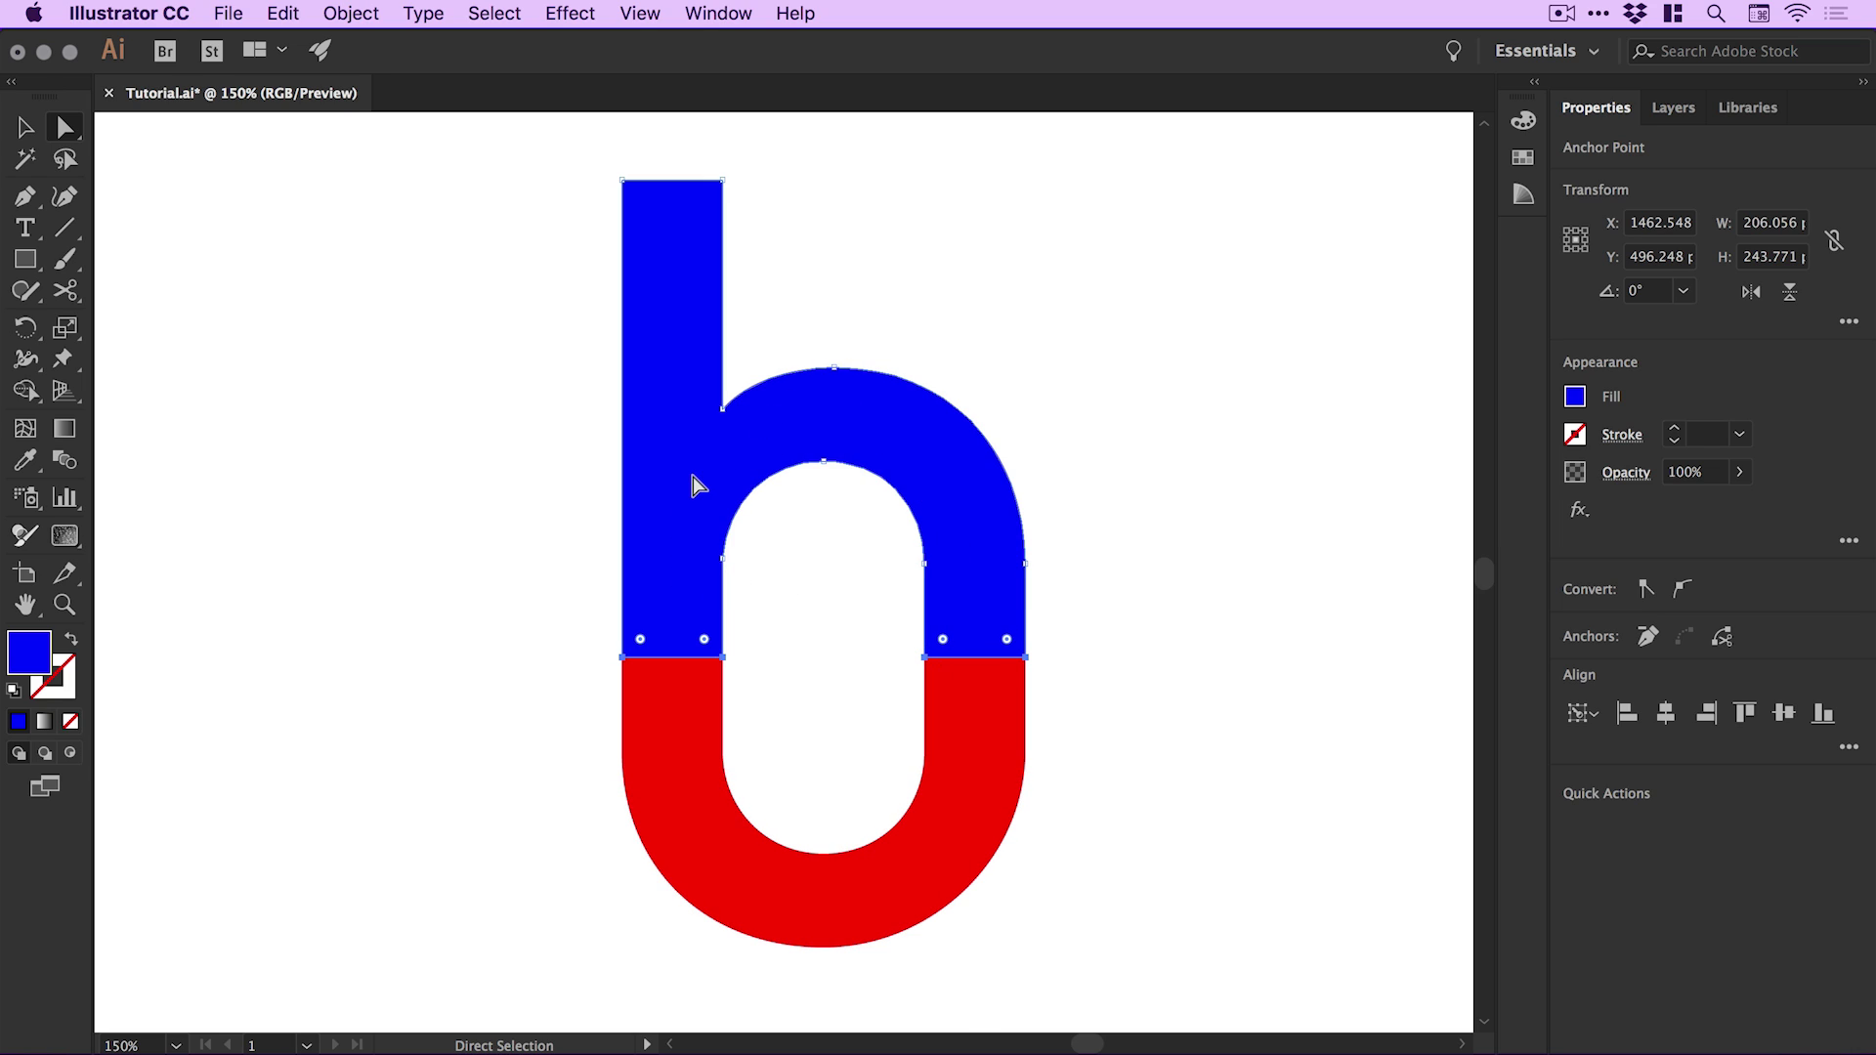
{"action": "key", "text": "Down"}
{"action": "key", "text": "Down"}
{"action": "key", "text": "Down"}
{"action": "key", "text": "Down"}
{"action": "key", "text": "Down"}
{"action": "key", "text": "Down"}
{"action": "key", "text": "Down"}
{"action": "key", "text": "Down"}
{"action": "key", "text": "Down"}
{"action": "key", "text": "Down"}
{"action": "key", "text": "Down"}
{"action": "key", "text": "Down"}
{"action": "key", "text": "Down"}
{"action": "key", "text": "Down"}
{"action": "key", "text": "Down"}
{"action": "key", "text": "Down"}
{"action": "key", "text": "Down"}
{"action": "key", "text": "Down"}
{"action": "key", "text": "Down"}
{"action": "key", "text": "Down"}
{"action": "key", "text": "Down"}
{"action": "key", "text": "Down"}
{"action": "key", "text": "Down"}
{"action": "key", "text": "Down"}
{"action": "key", "text": "Down"}
{"action": "key", "text": "Down"}
{"action": "key", "text": "Down"}
{"action": "key", "text": "Down"}
{"action": "key", "text": "Down"}
{"action": "key", "text": "Down"}
{"action": "key", "text": "Down"}
{"action": "key", "text": "Down"}
{"action": "key", "text": "Down"}
{"action": "key", "text": "Down"}
{"action": "key", "text": "Down"}
{"action": "key", "text": "Down"}
{"action": "key", "text": "Down"}
{"action": "key", "text": "Down"}
{"action": "key", "text": "Down"}
{"action": "key", "text": "Down"}
{"action": "key", "text": "Down"}
{"action": "key", "text": "Down"}
{"action": "key", "text": "Down"}
{"action": "key", "text": "Down"}
{"action": "key", "text": "Down"}
{"action": "key", "text": "Down"}
{"action": "key", "text": "Down"}
{"action": "key", "text": "Down"}
{"action": "key", "text": "Down"}
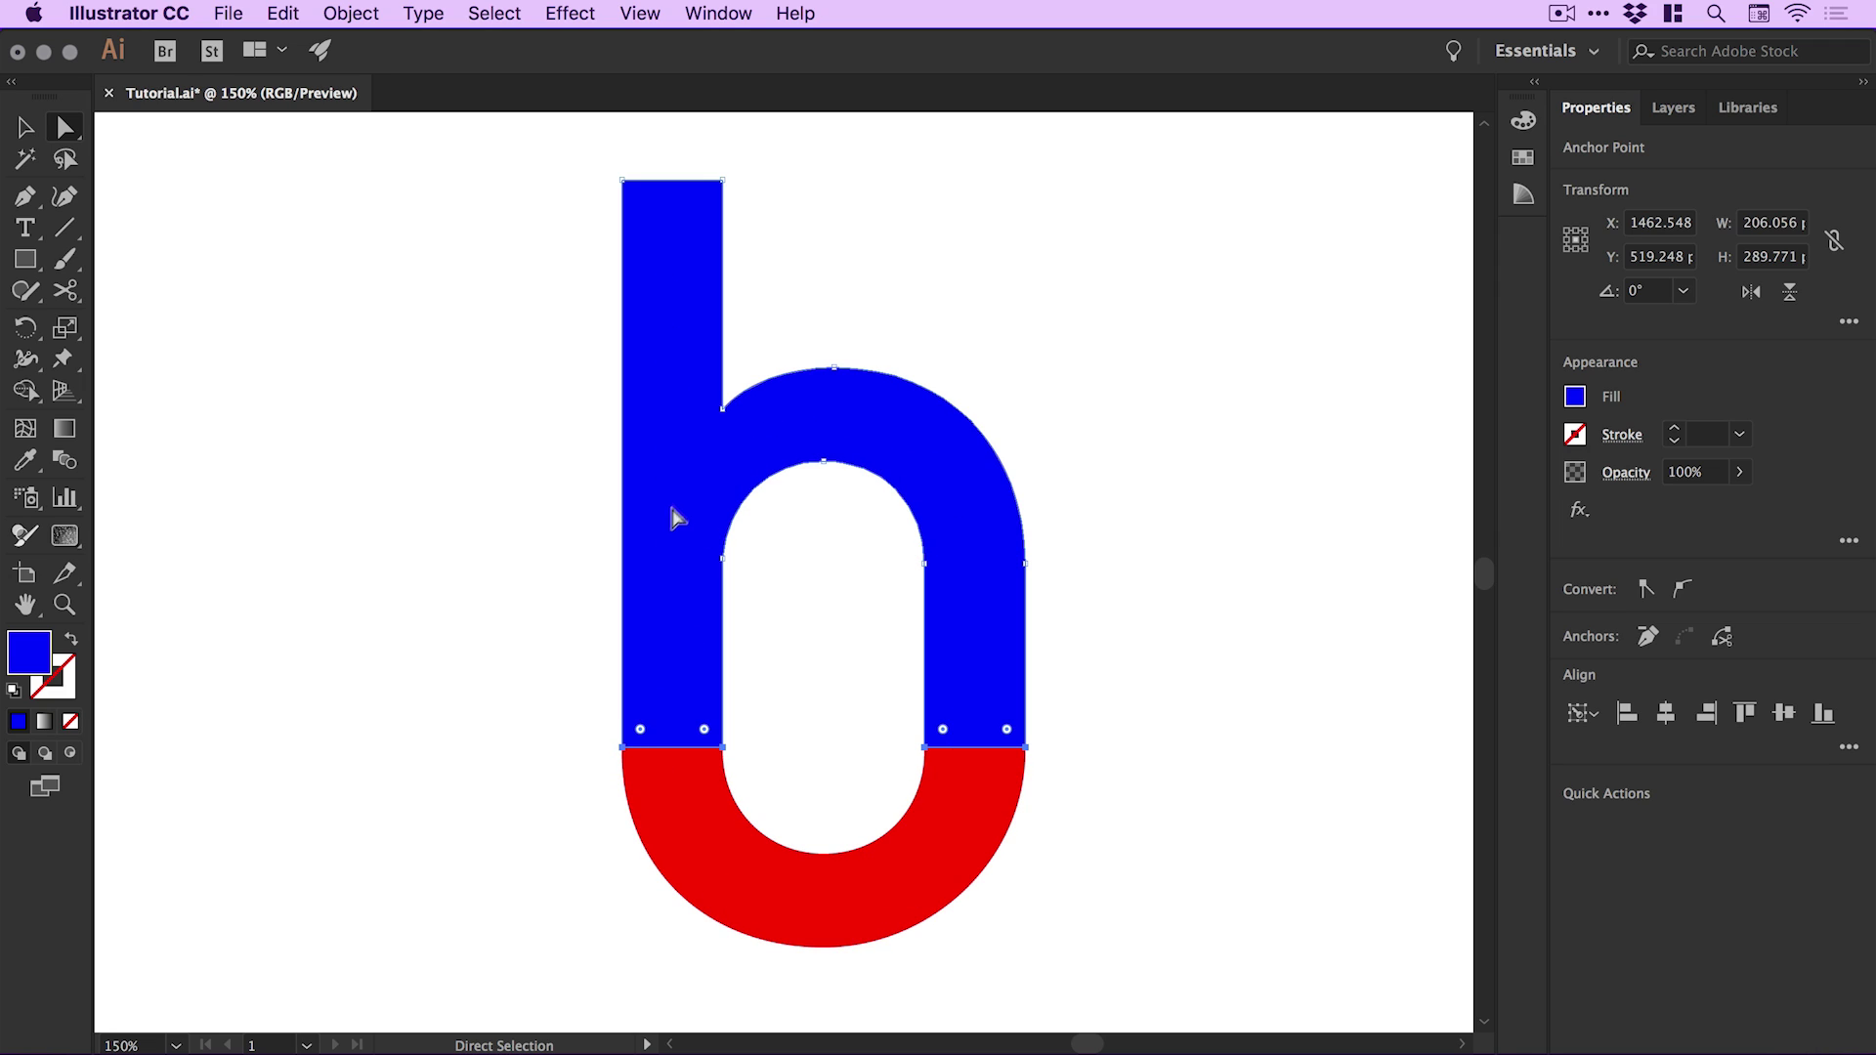
Draw a tall rectangle over the letter and fill it light grey
{"action": "left_click", "coordinate": [1105, 540]}
{"action": "key", "text": "super+minus"}
{"action": "key", "text": "v"}
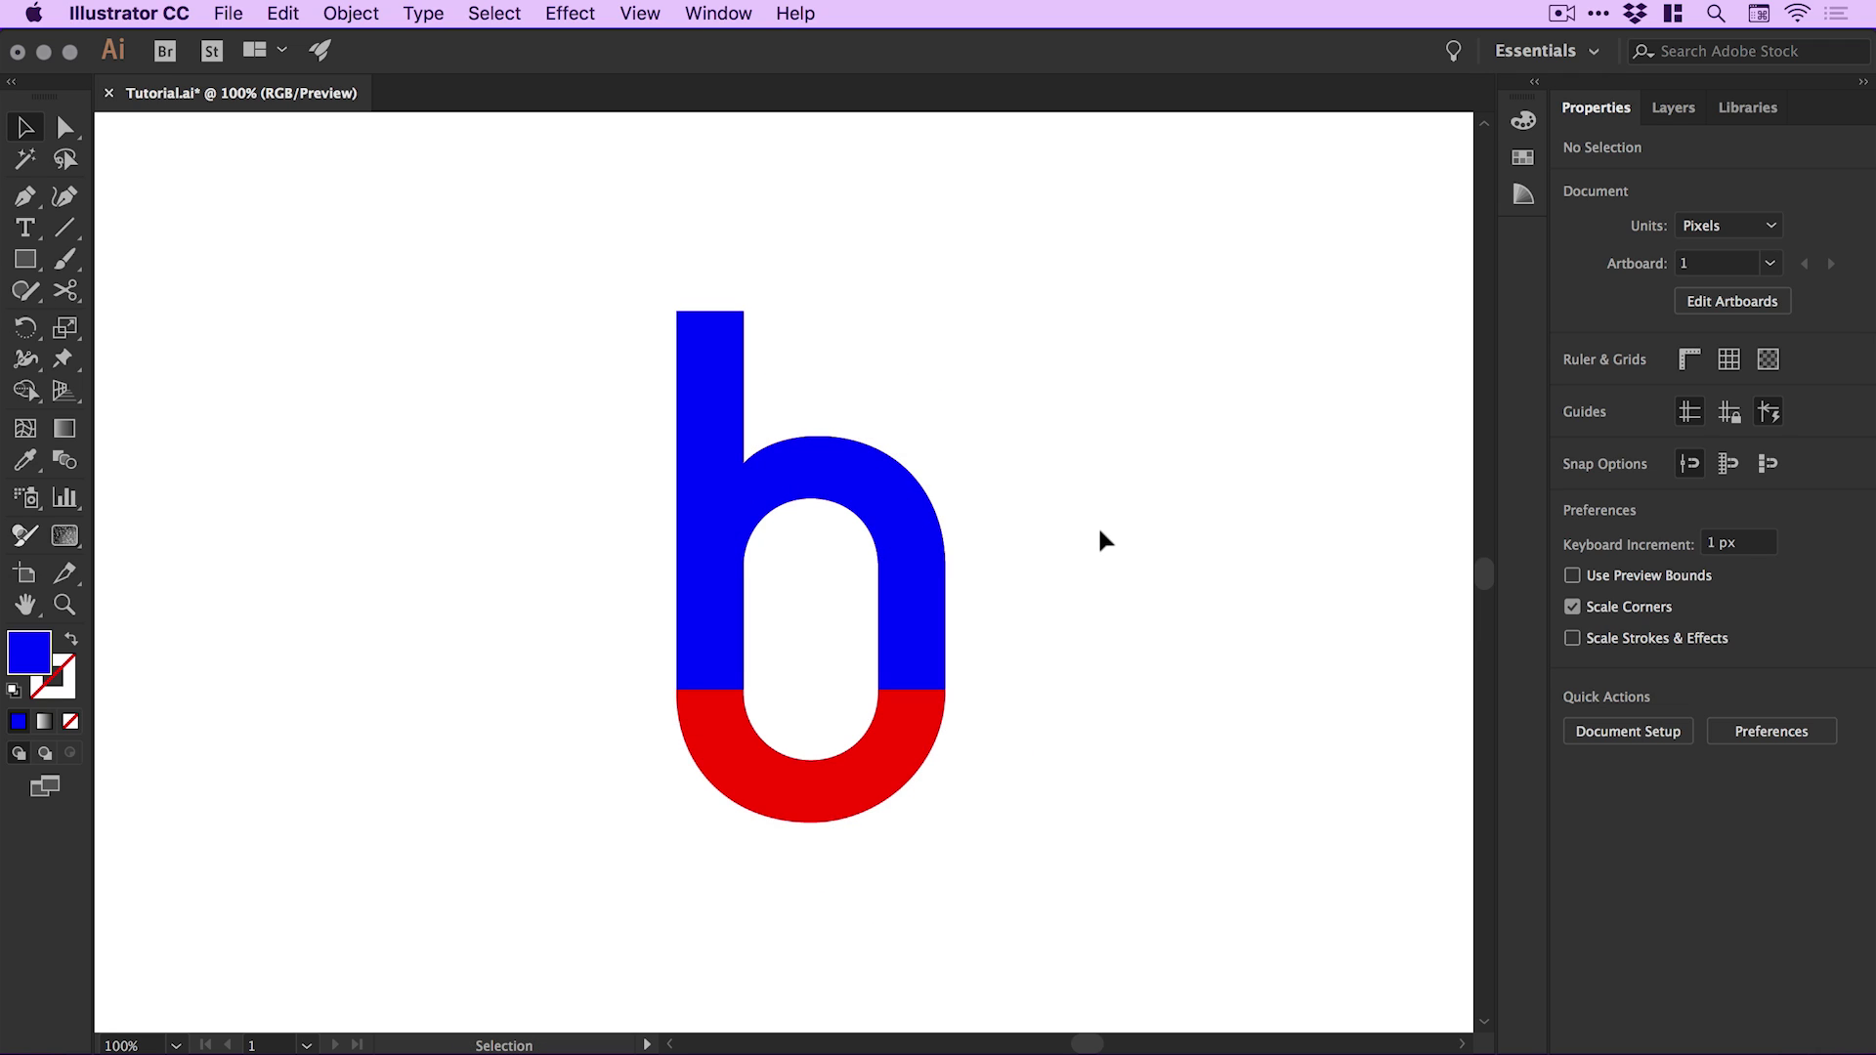
{"action": "left_click", "coordinate": [25, 259]}
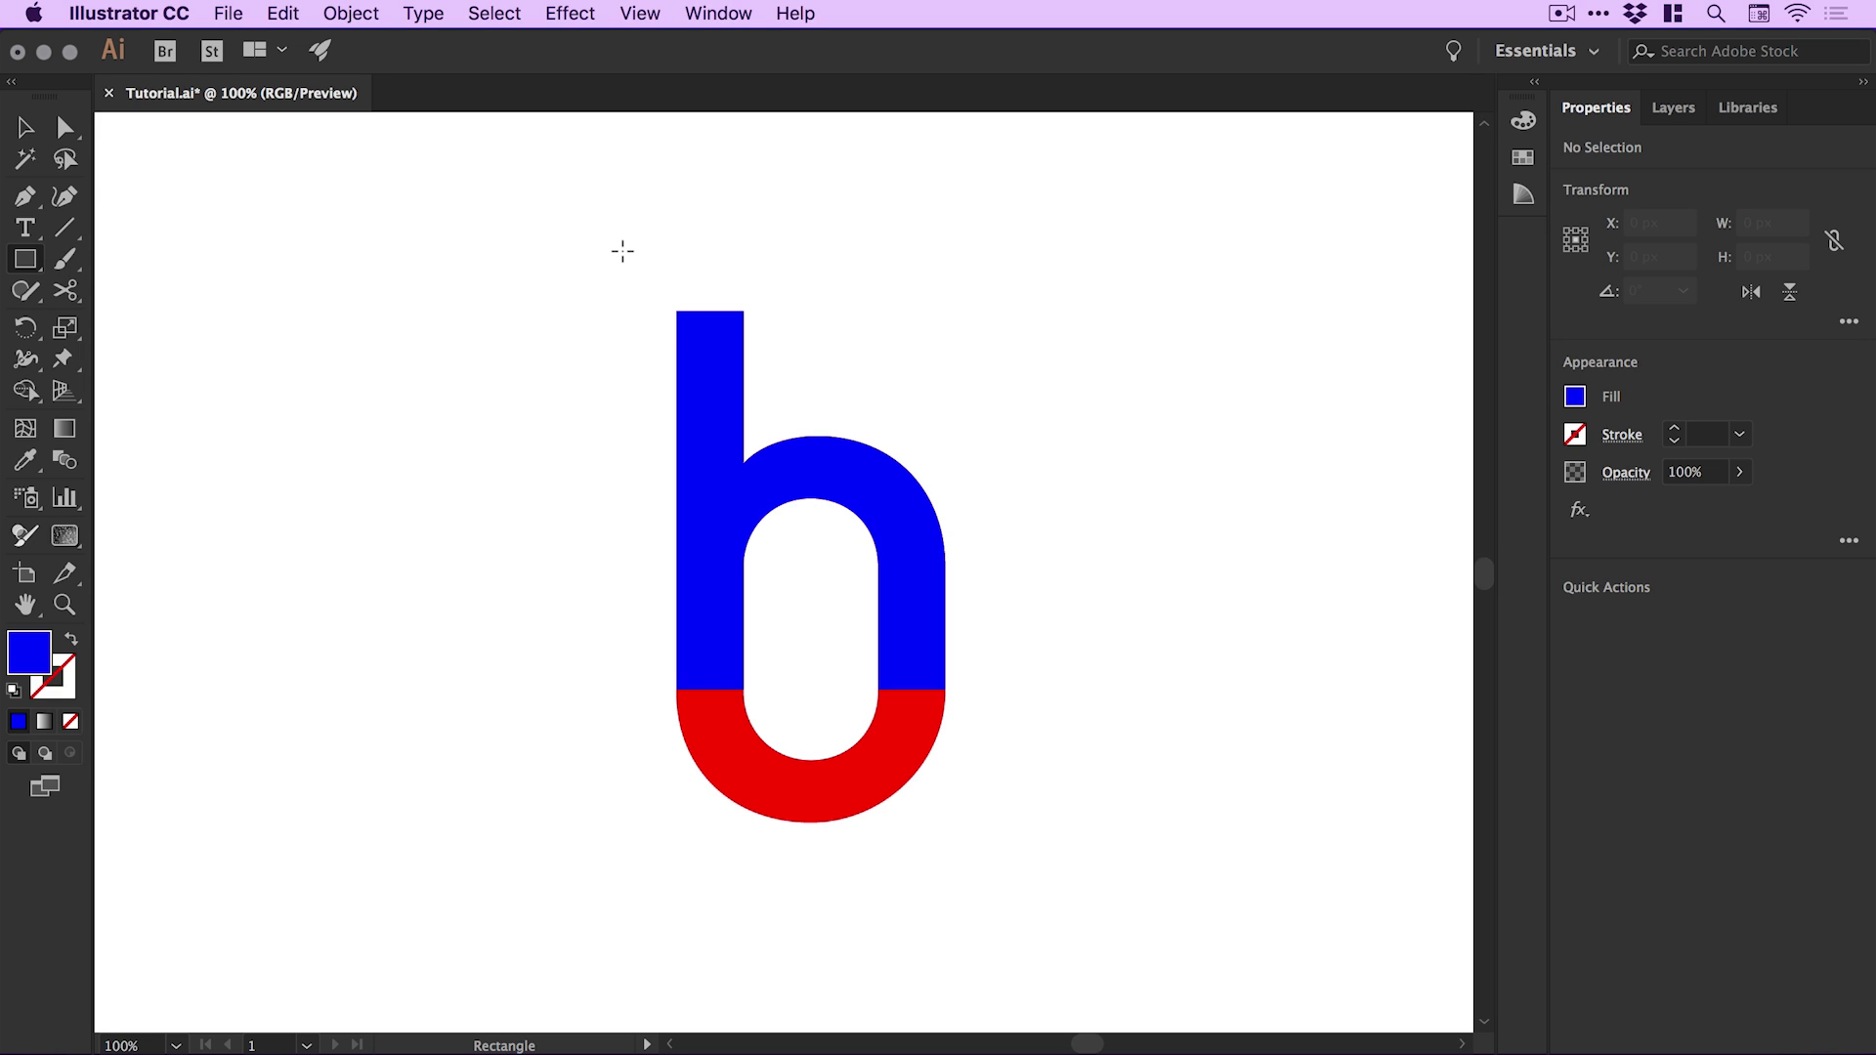
{"action": "left_click_drag", "start_coordinate": [623, 251], "coordinate": [1003, 875]}
{"action": "left_click", "coordinate": [19, 128]}
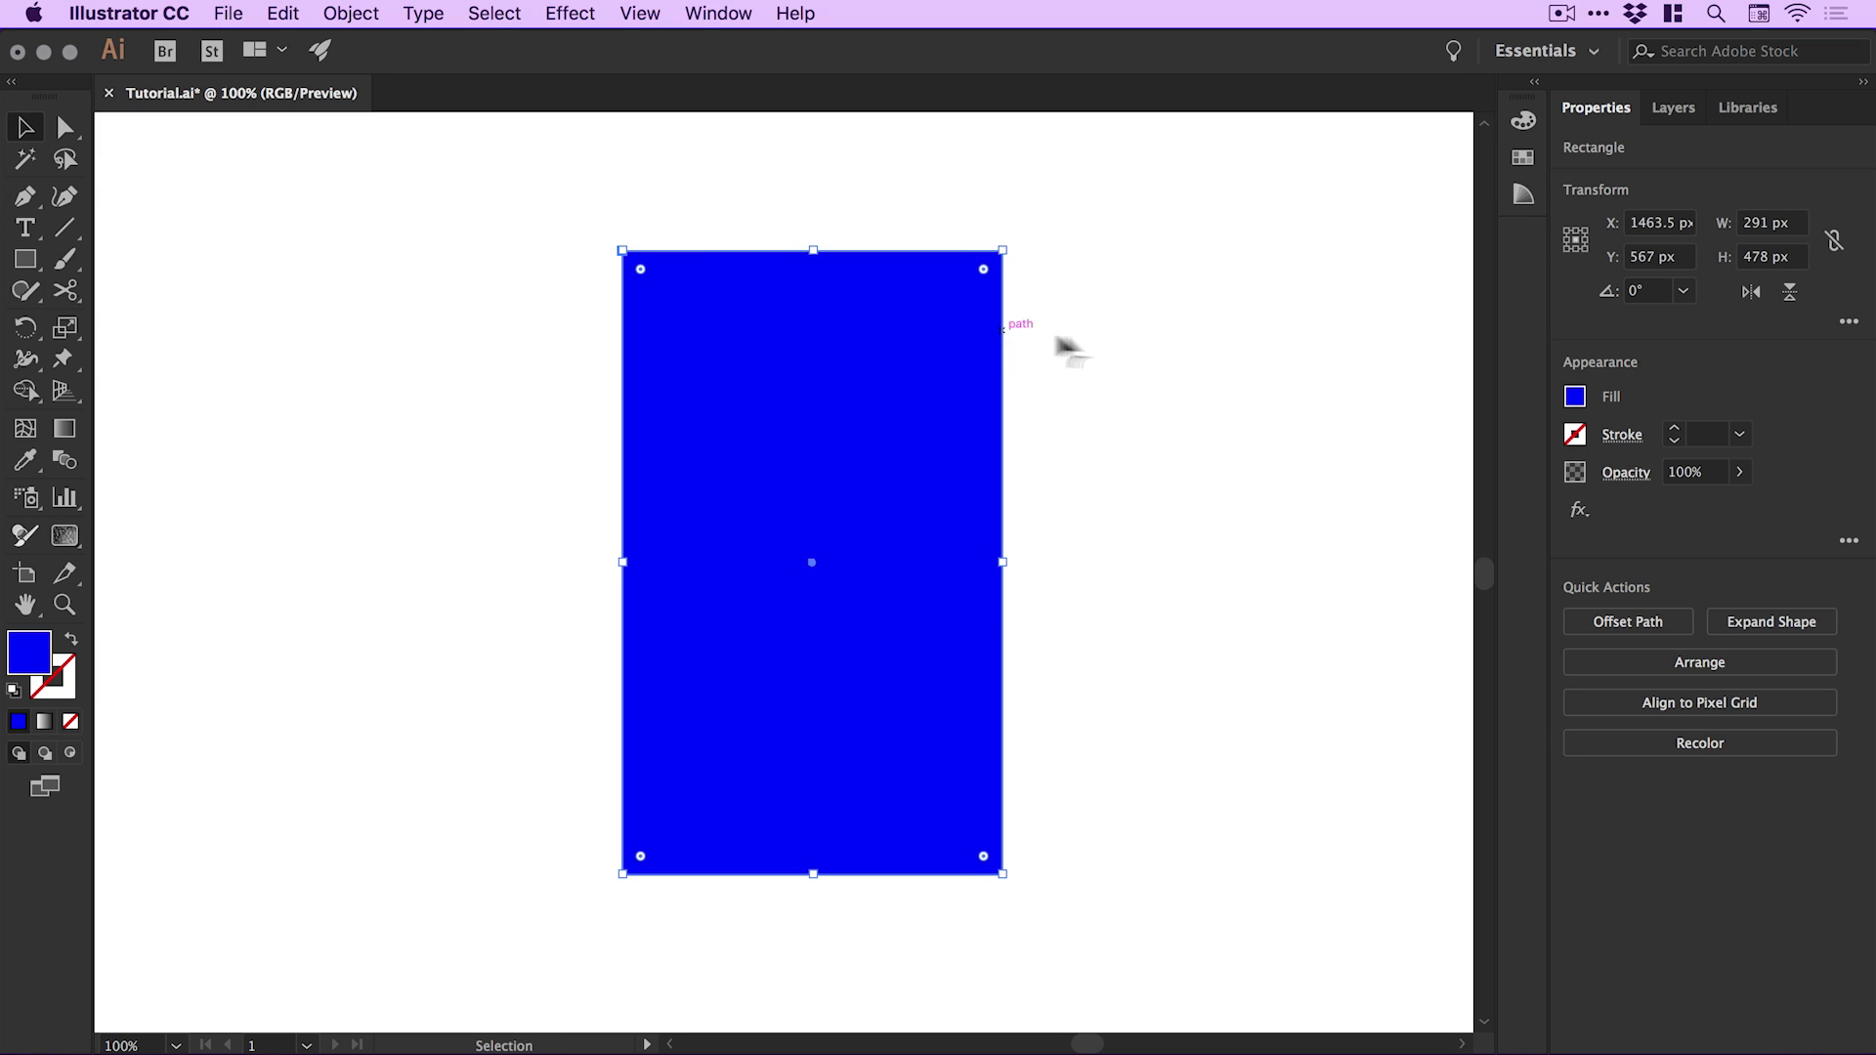
{"action": "left_click", "coordinate": [1575, 395]}
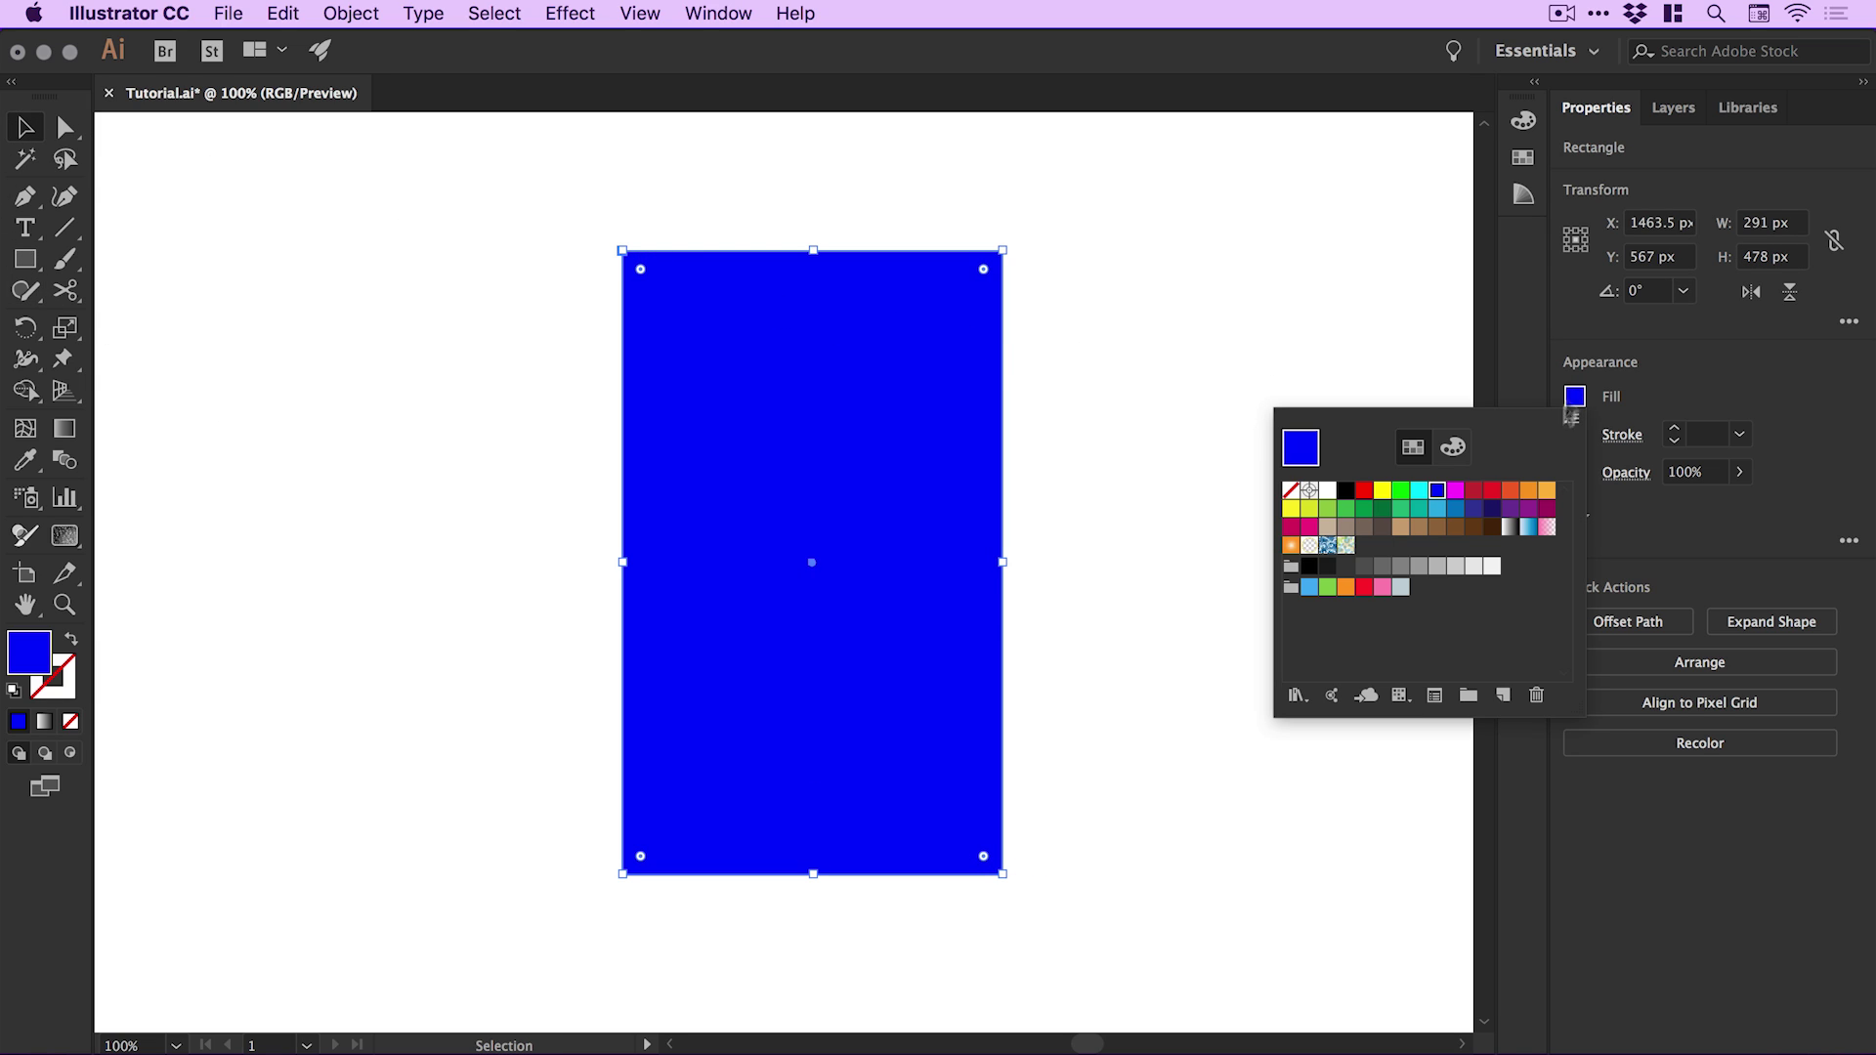
{"action": "left_click", "coordinate": [1477, 569]}
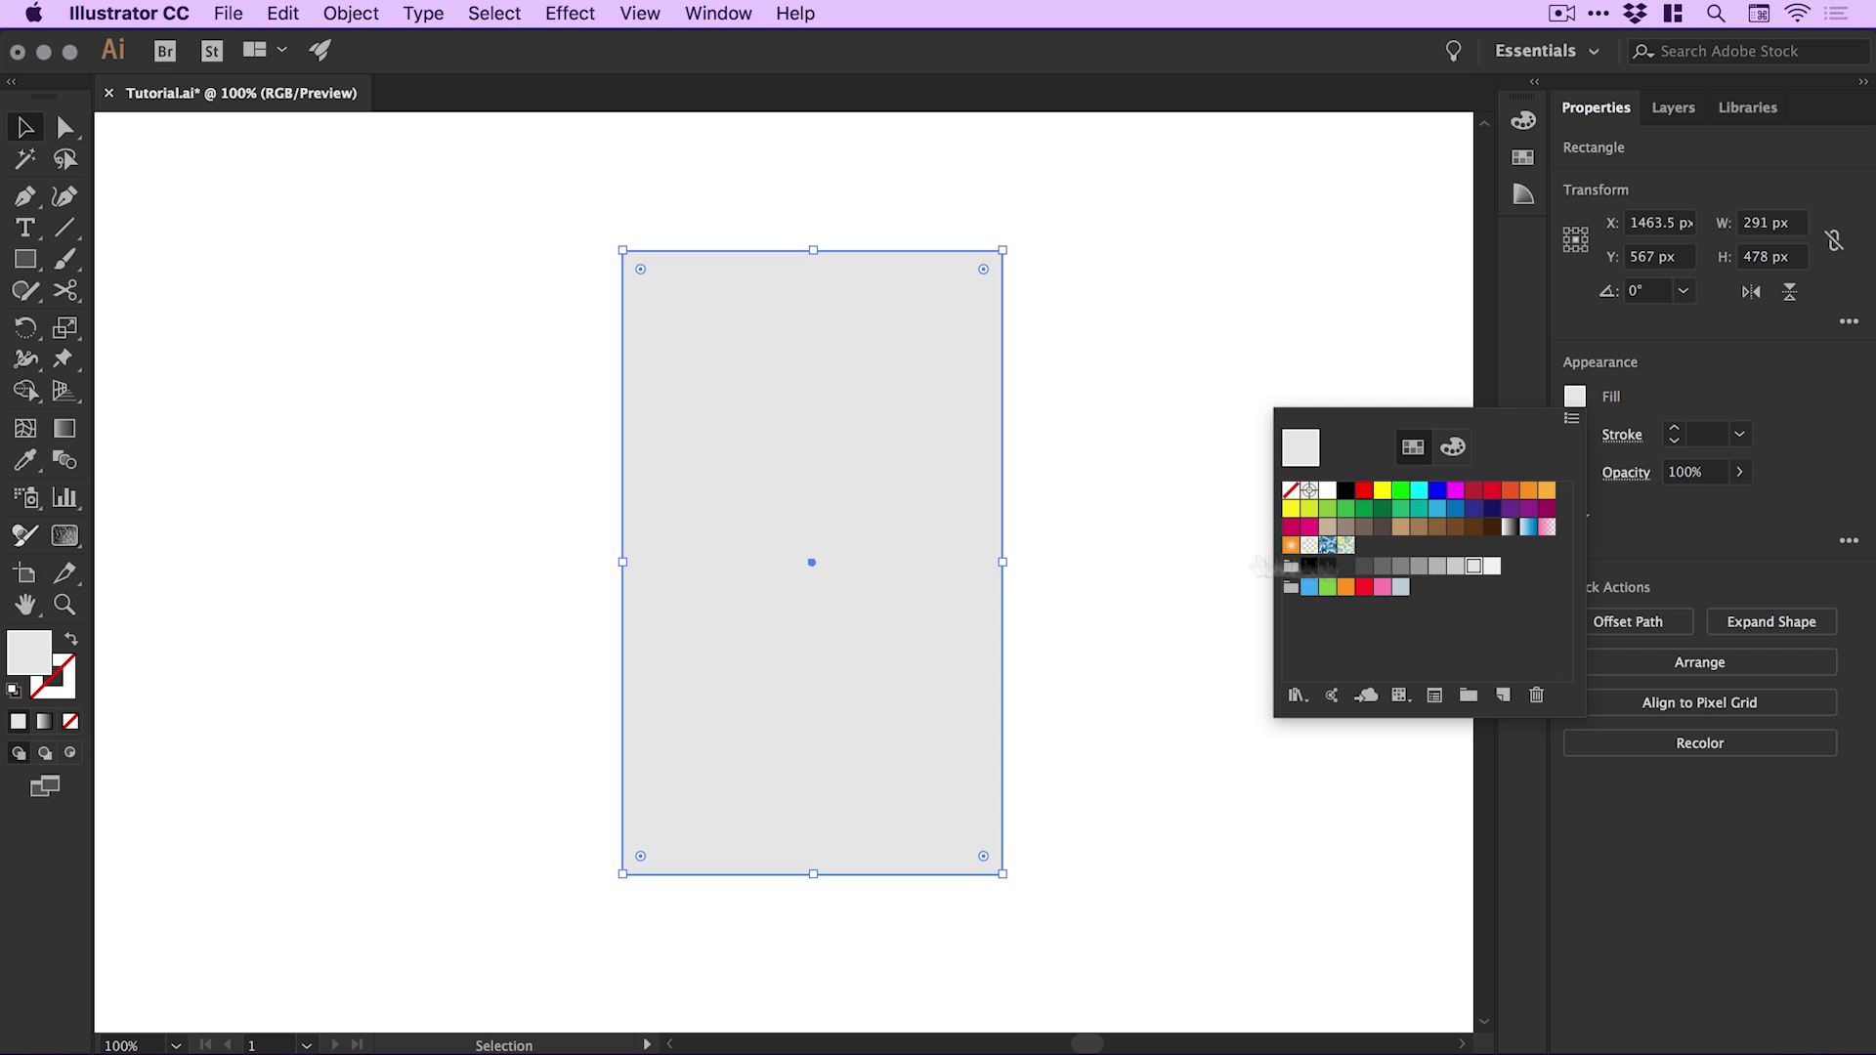
{"action": "left_click", "coordinate": [719, 342]}
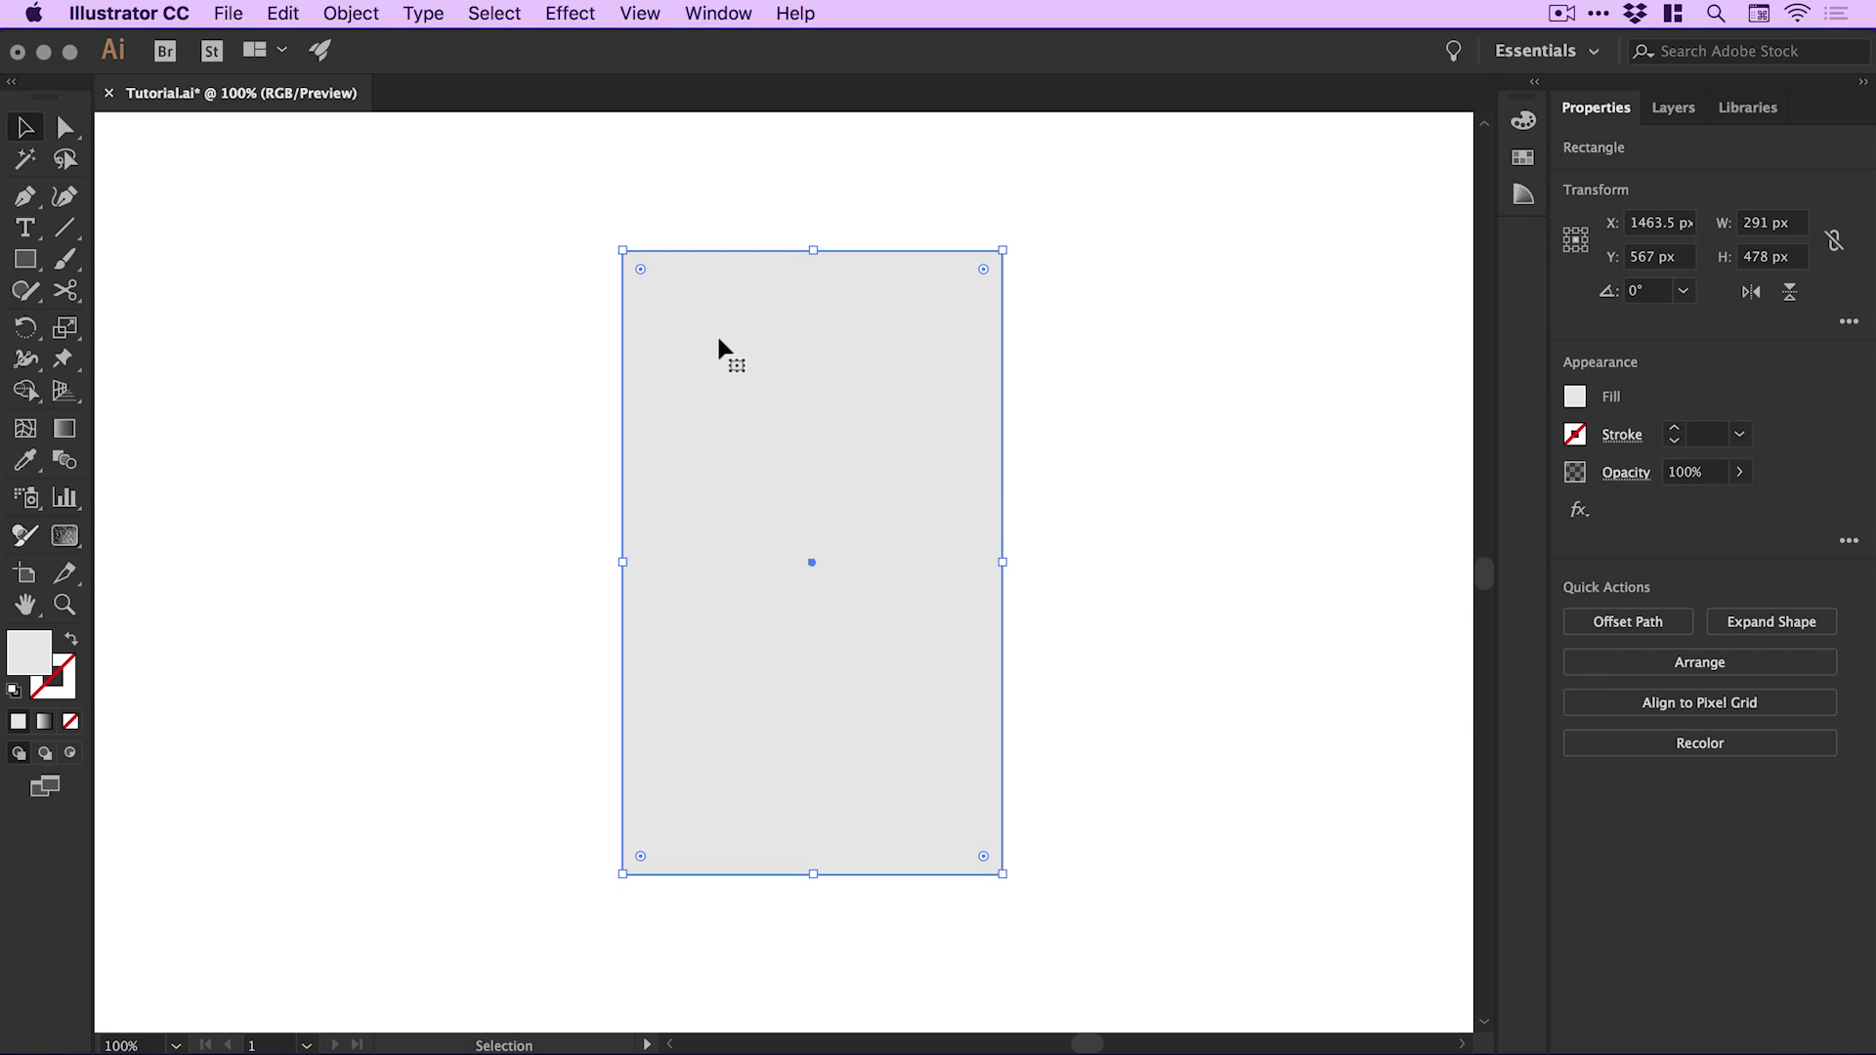
Send the grey rectangle to back and trim its top and right edges to about 287 × 469 px
{"action": "left_click", "coordinate": [332, 12]}
{"action": "mouse_move", "coordinate": [411, 73]}
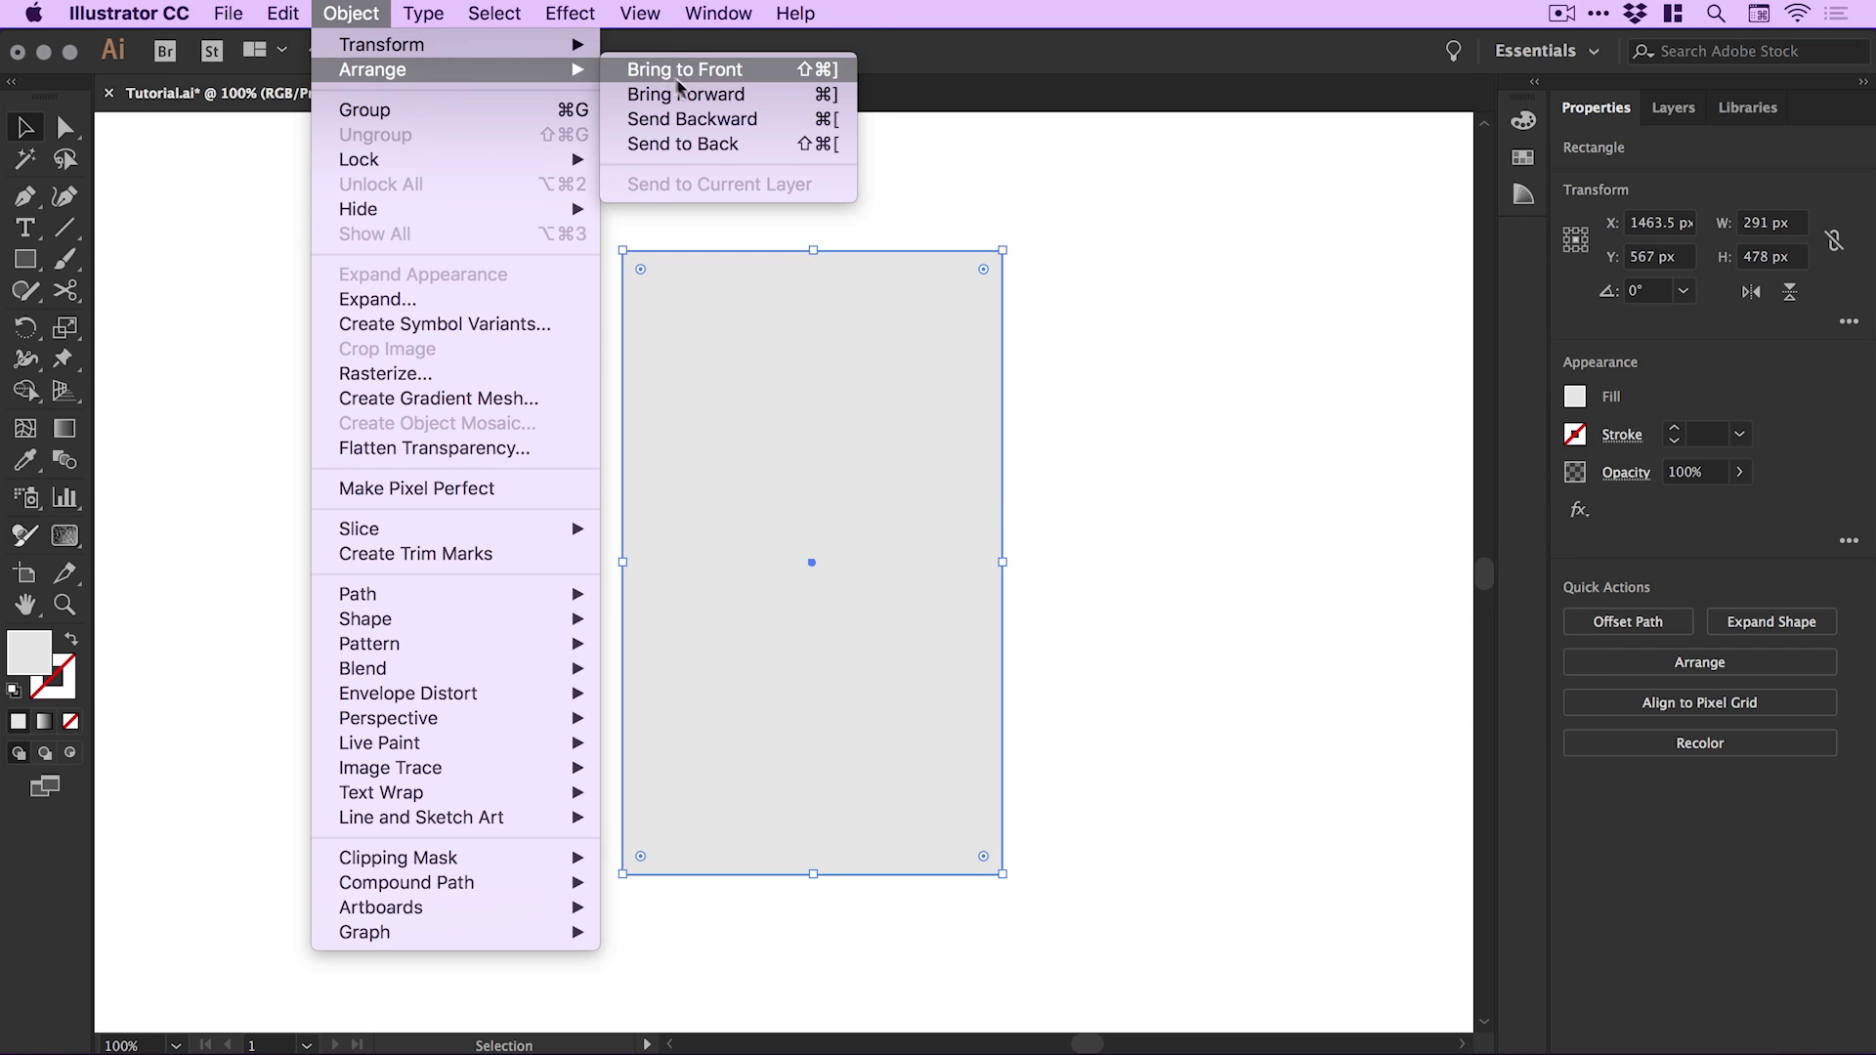
{"action": "left_click", "coordinate": [712, 145]}
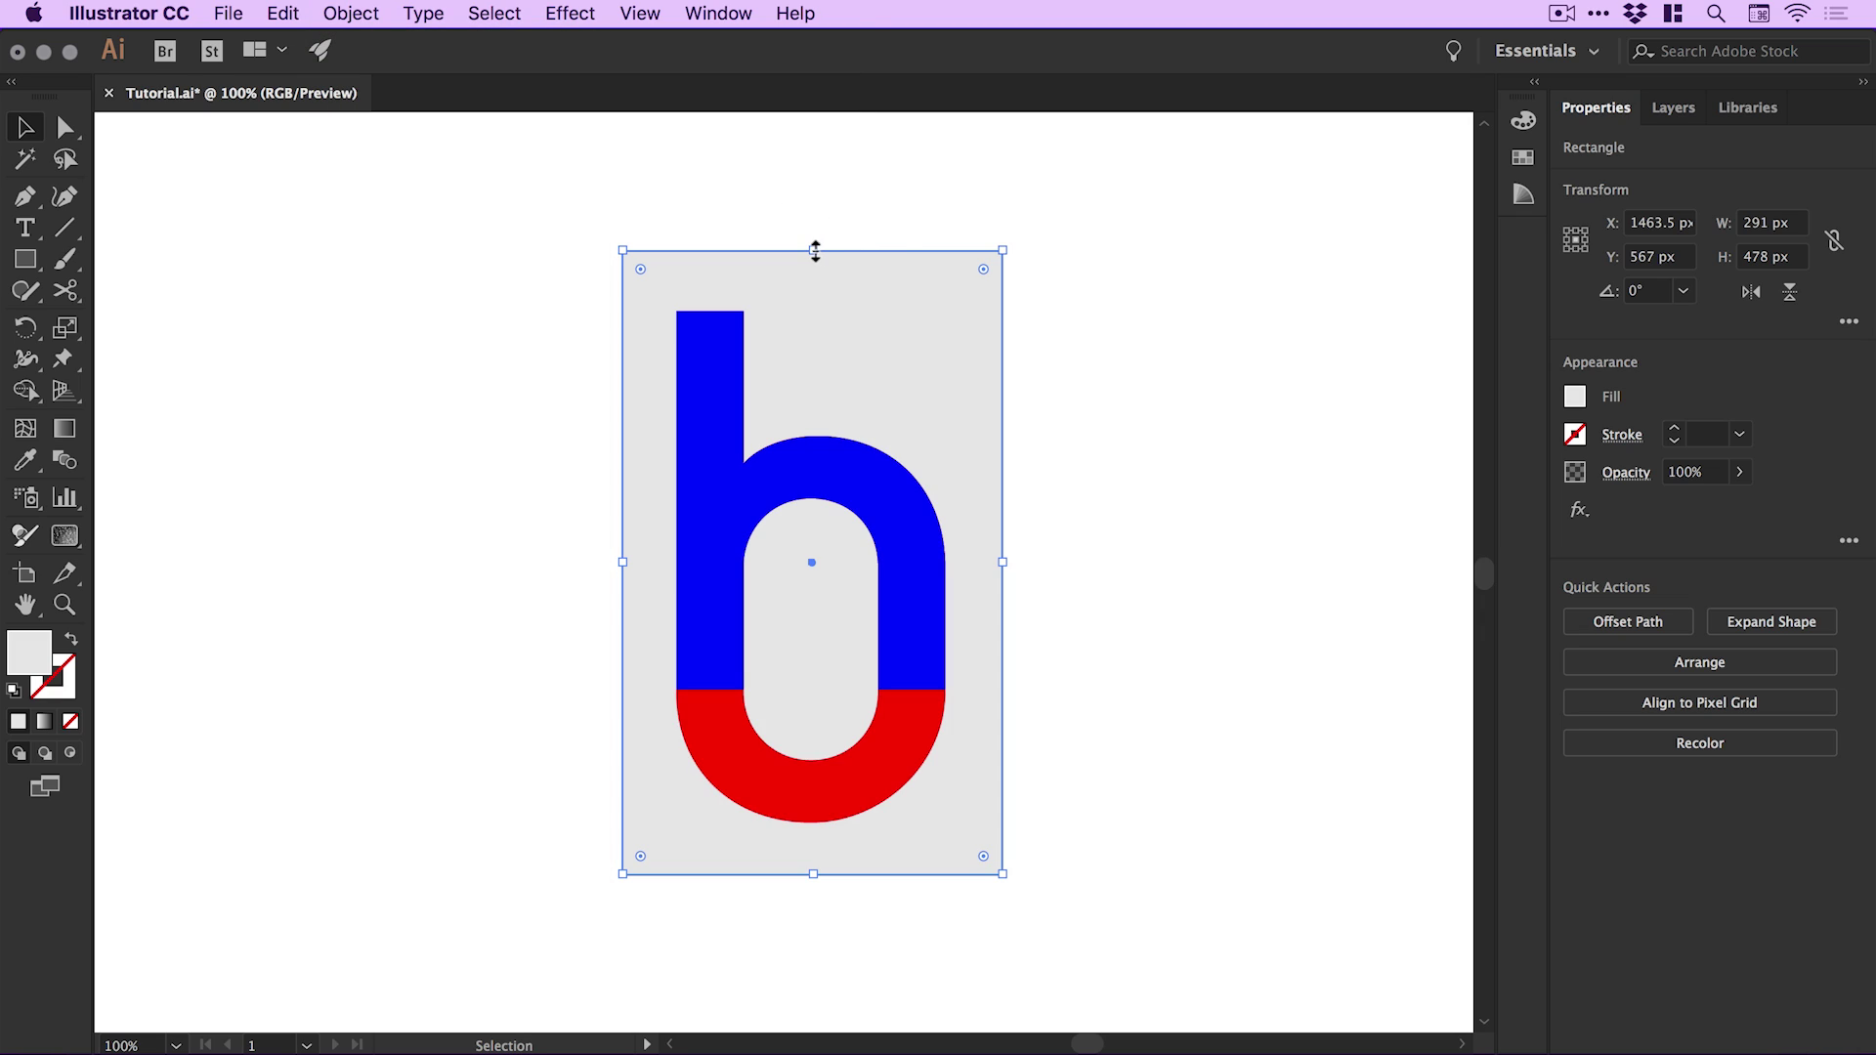
{"action": "left_click_drag", "start_coordinate": [814, 252], "coordinate": [813, 259]}
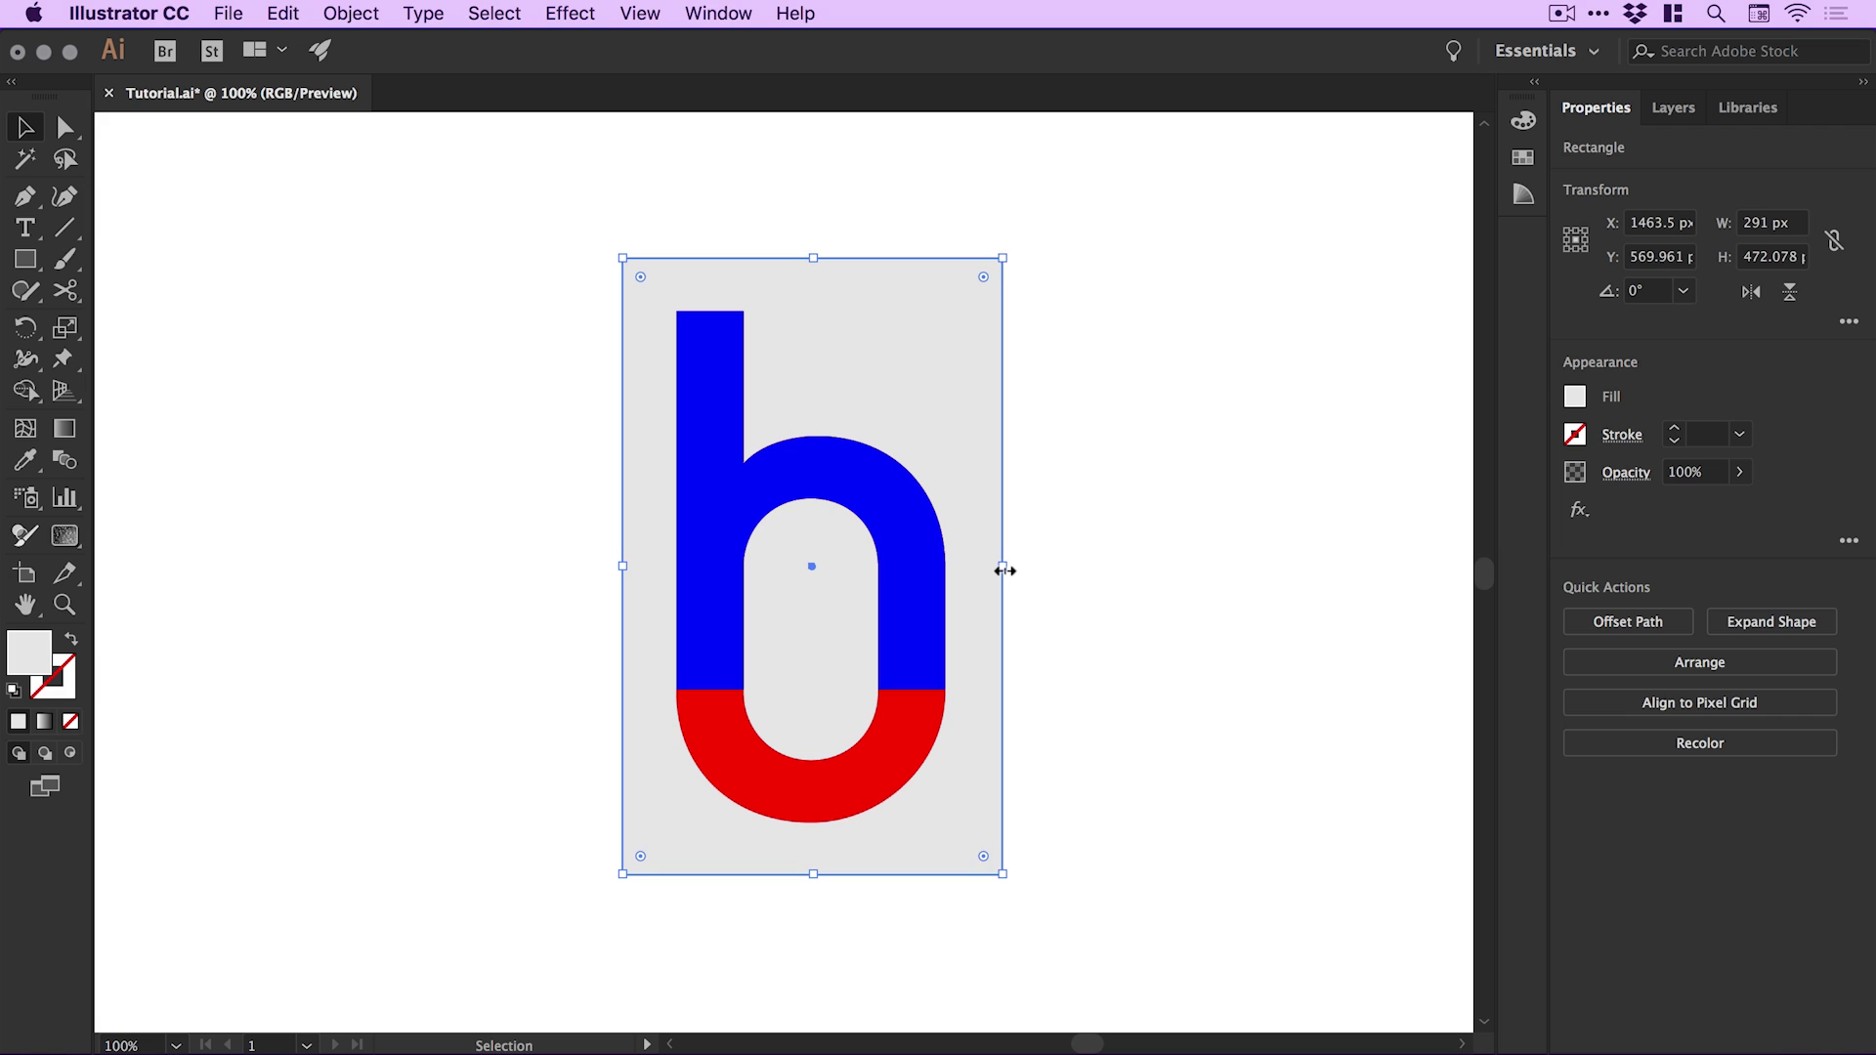
{"action": "left_click_drag", "start_coordinate": [1004, 570], "coordinate": [1065, 570]}
{"action": "key", "text": "super+equal"}
{"action": "left_click_drag", "start_coordinate": [1005, 758], "coordinate": [1010, 867]}
{"action": "left_click_drag", "start_coordinate": [783, 180], "coordinate": [783, 185]}
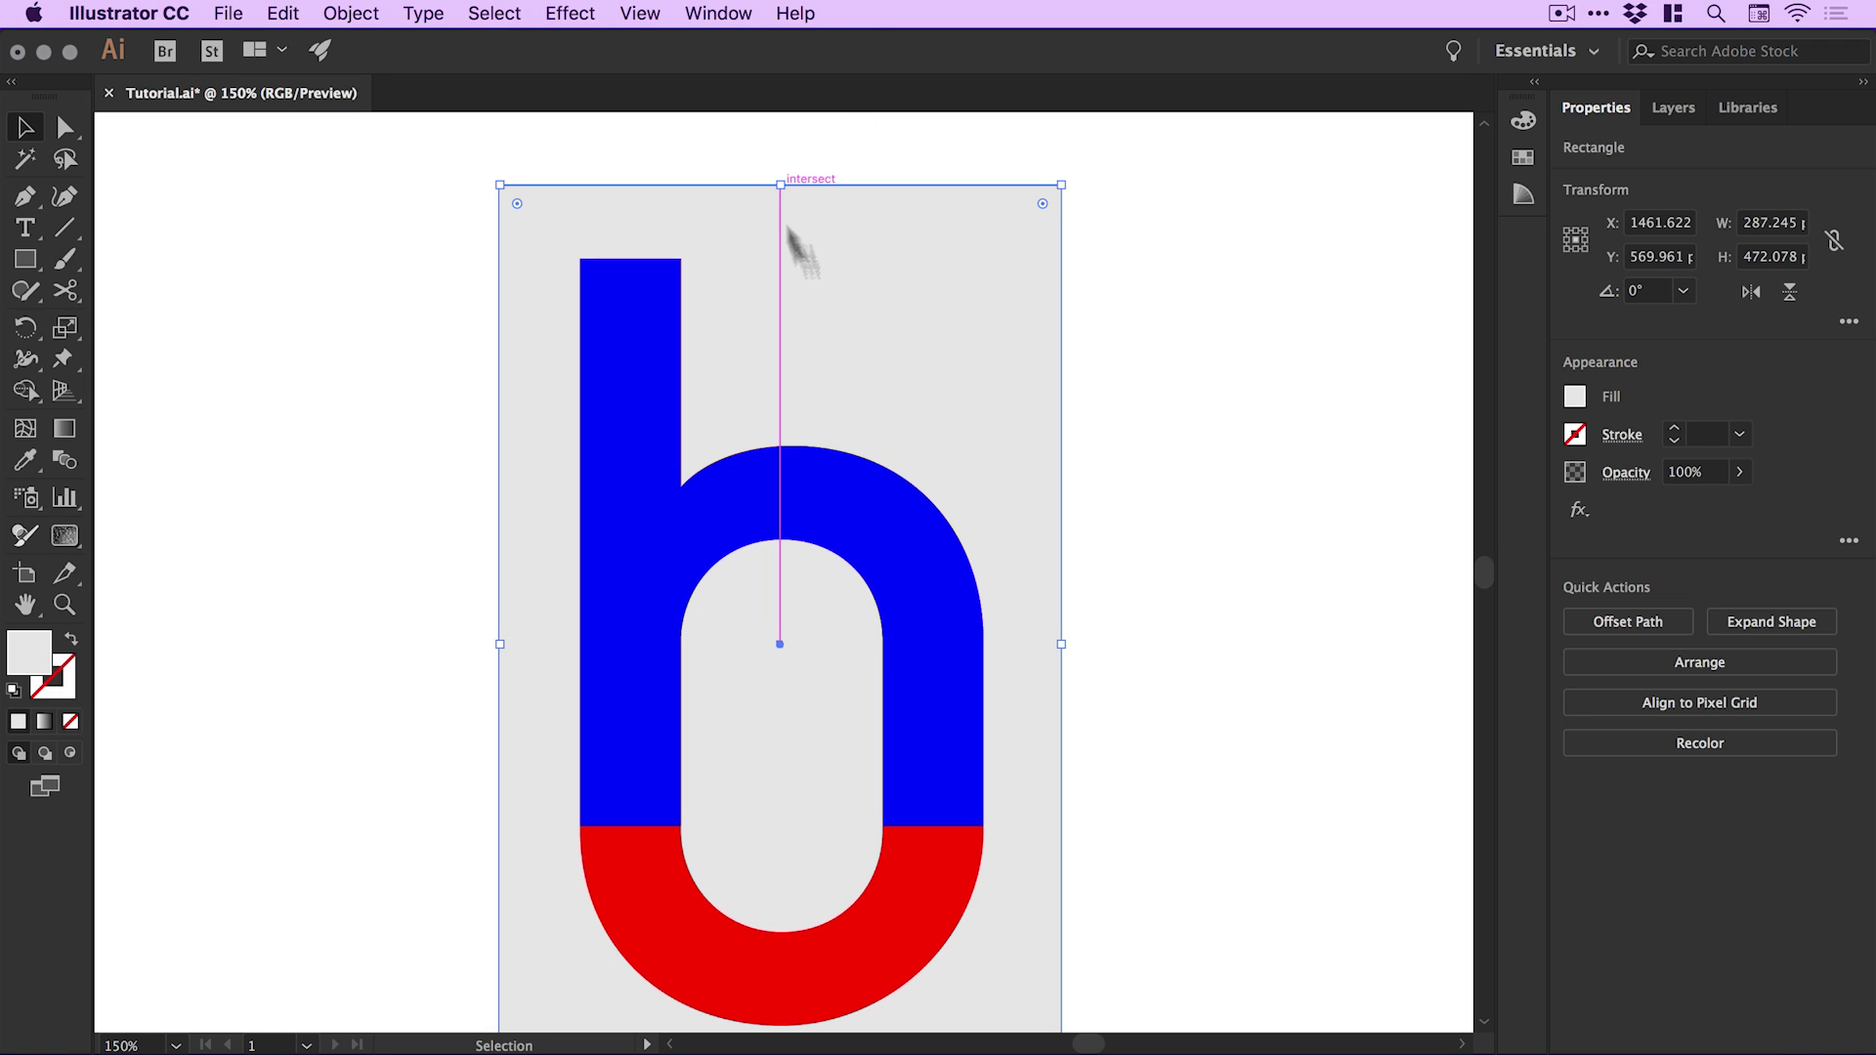
Select the grey rectangle and b together, scale them to about 329 × 538 px, and move them higher
{"action": "key", "text": "super+1"}
{"action": "left_click", "coordinate": [1102, 466]}
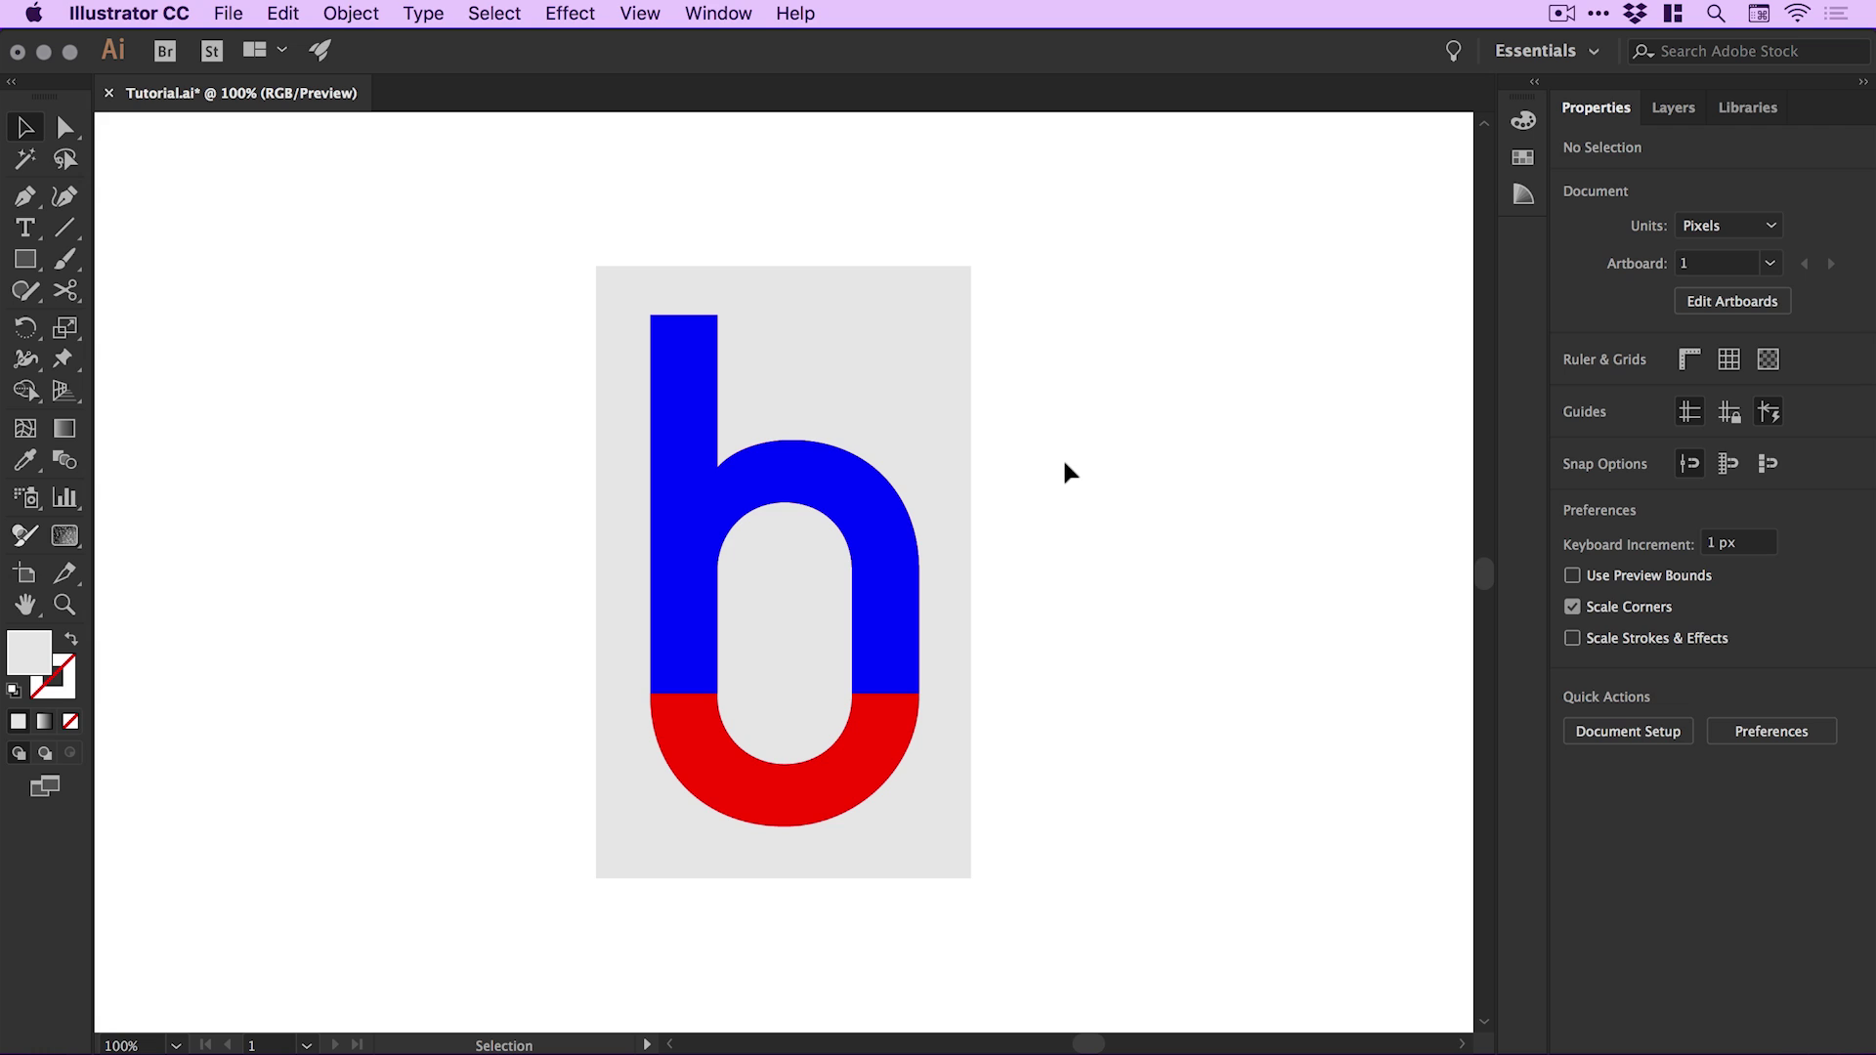
{"action": "left_click_drag", "start_coordinate": [1064, 455], "coordinate": [614, 751]}
{"action": "left_click_drag", "start_coordinate": [970, 266], "coordinate": [1075, 178]}
{"action": "left_click_drag", "start_coordinate": [948, 341], "coordinate": [915, 380]}
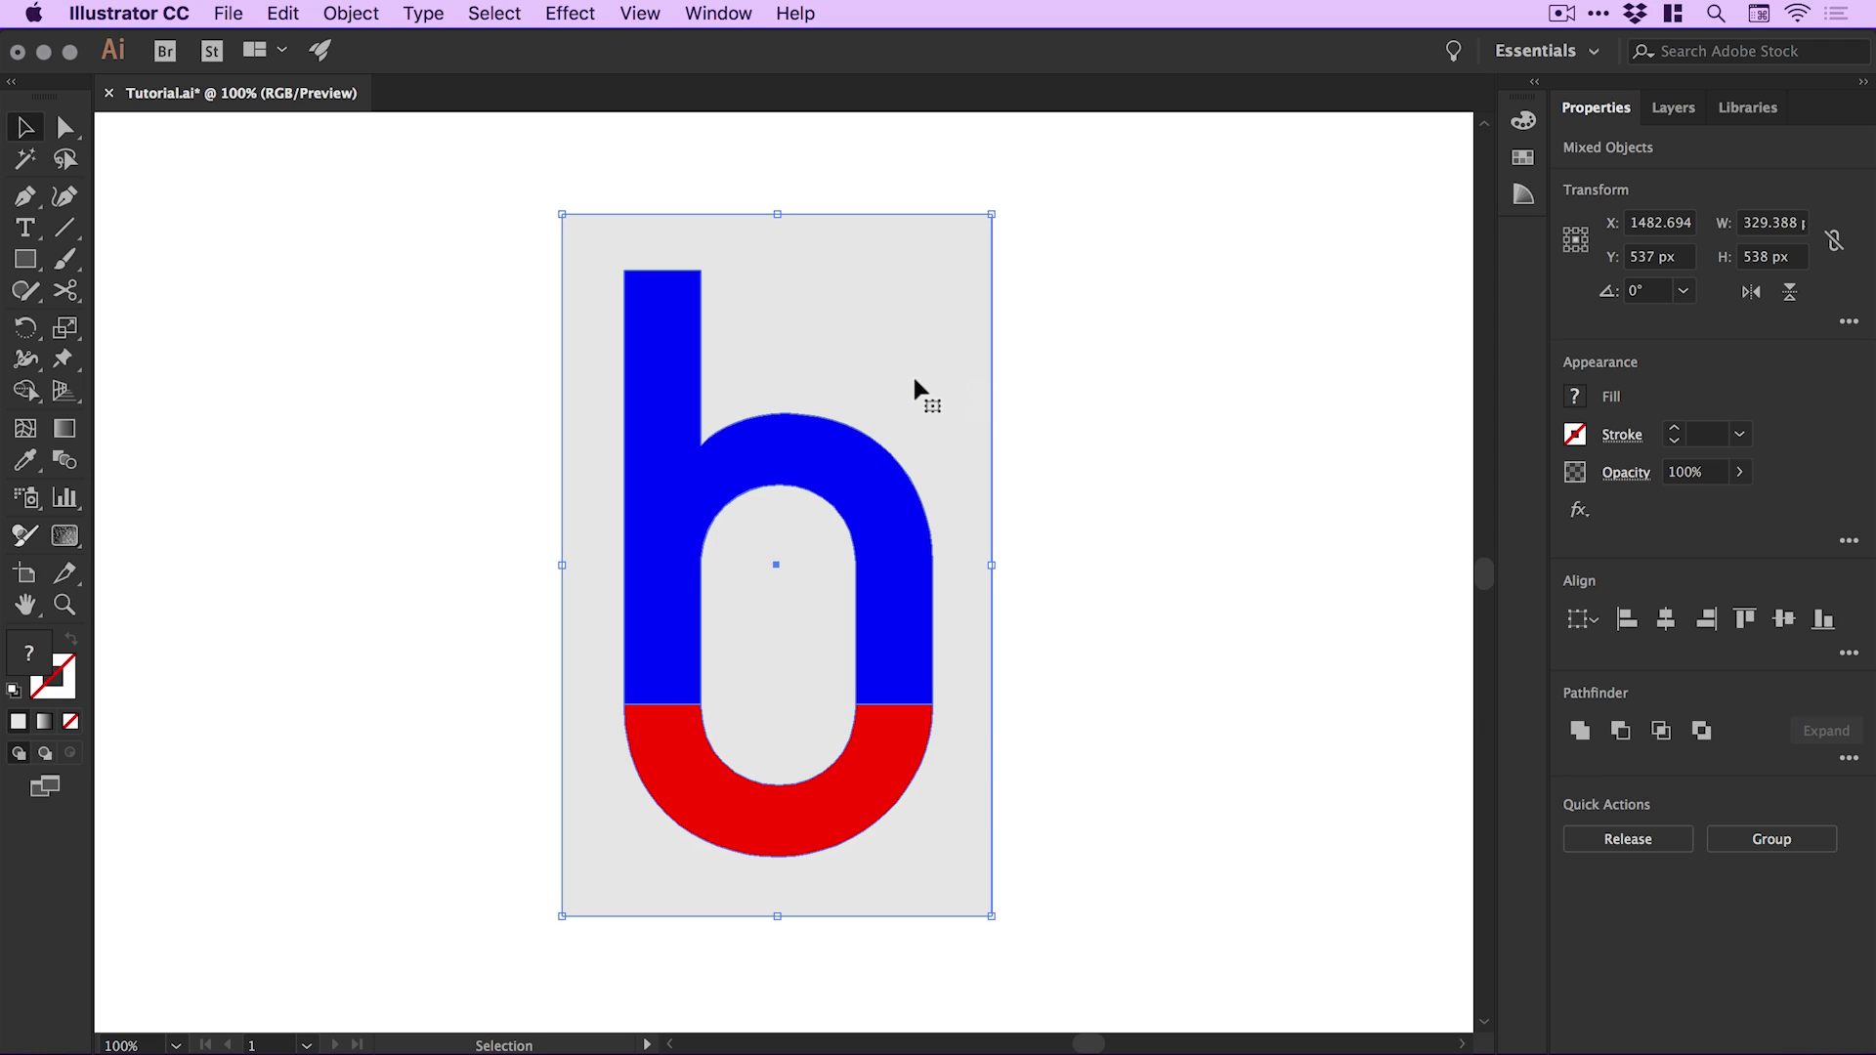
{"action": "left_click", "coordinate": [1093, 393]}
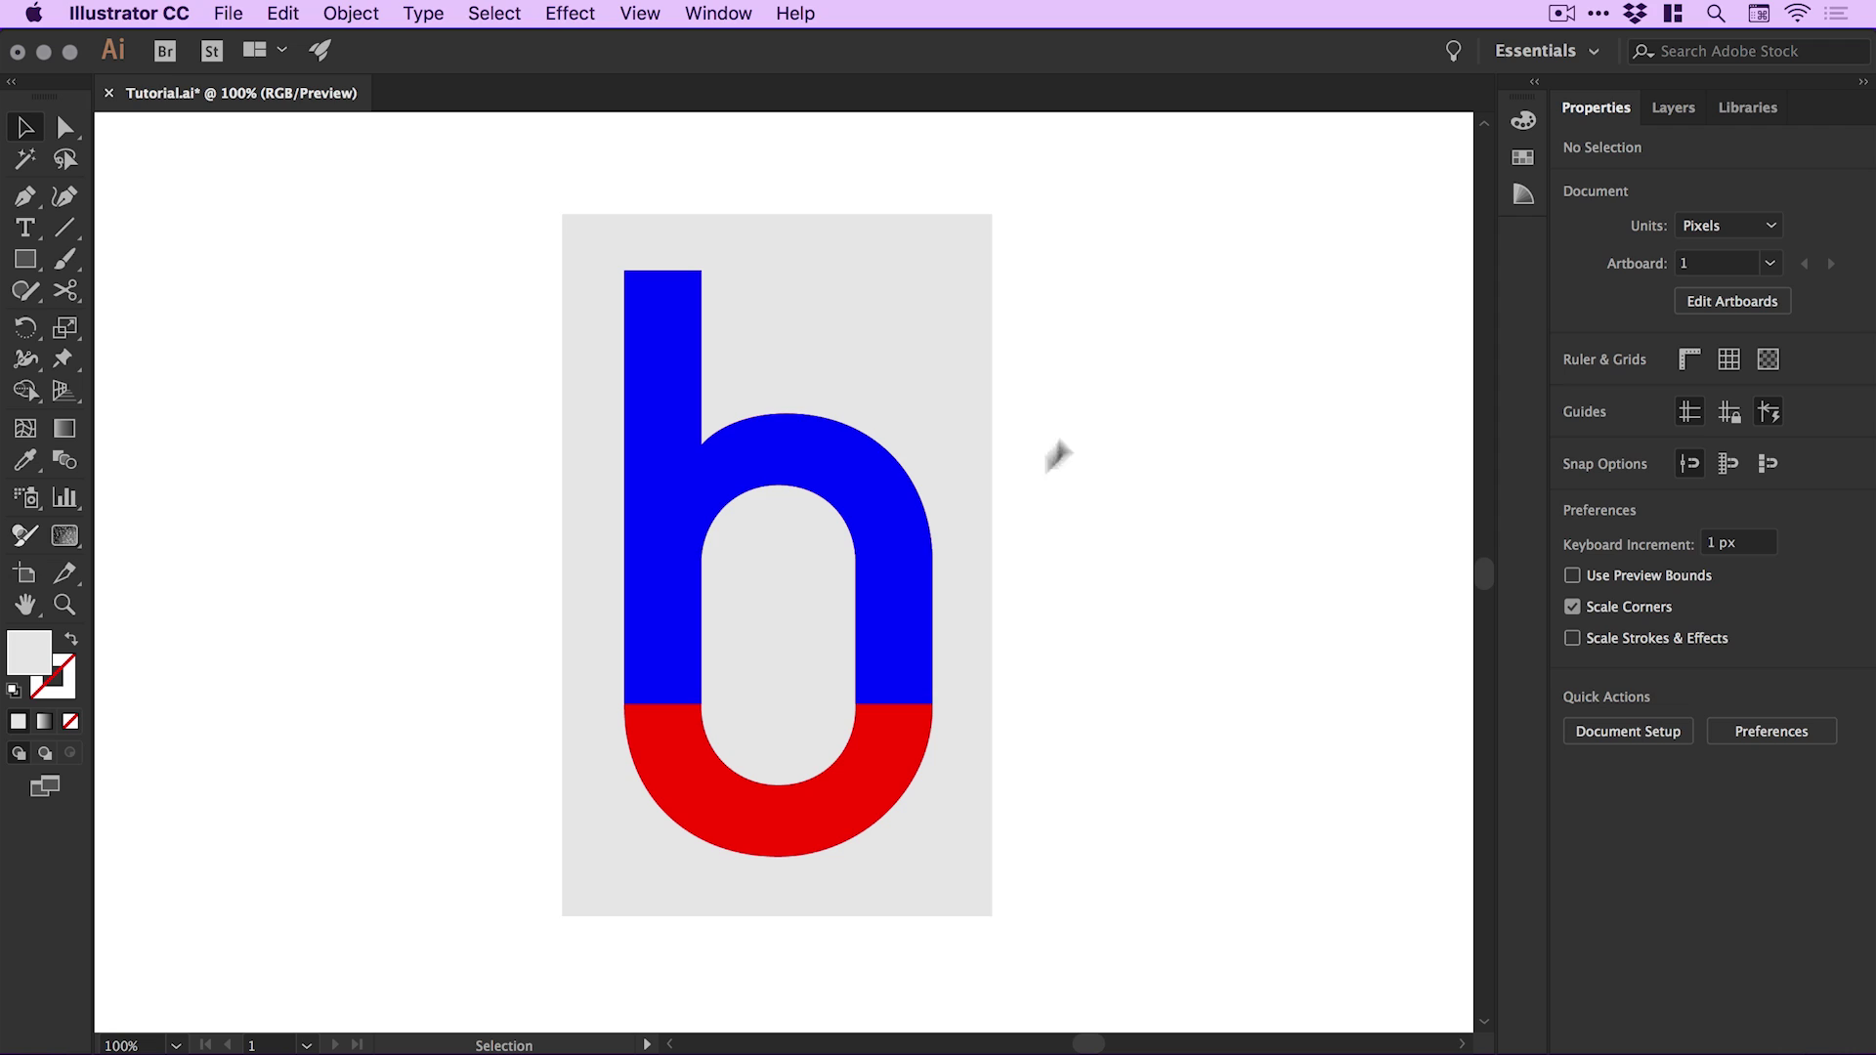
Unite the blue upper b and the red bowl into one 236.287 × 449.367 blue shape
{"action": "left_click", "coordinate": [899, 594]}
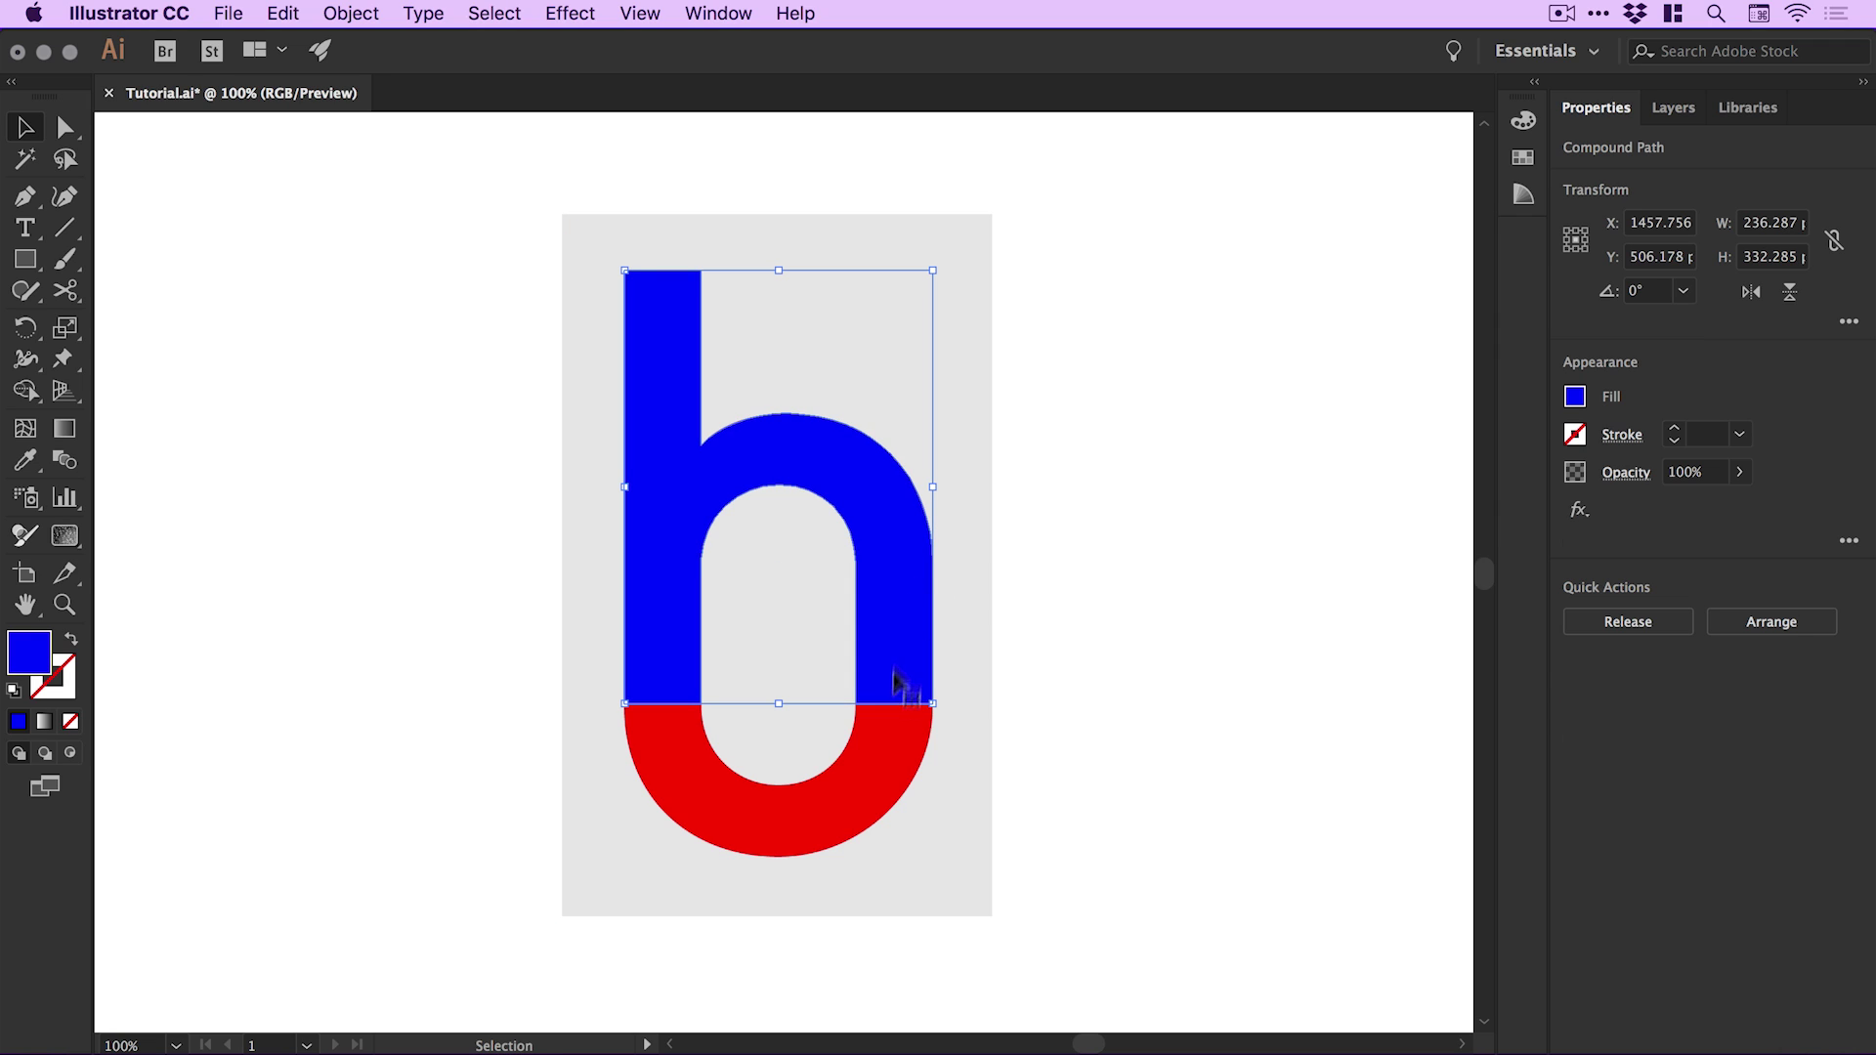
{"action": "left_click", "coordinate": [868, 765], "text": "shift"}
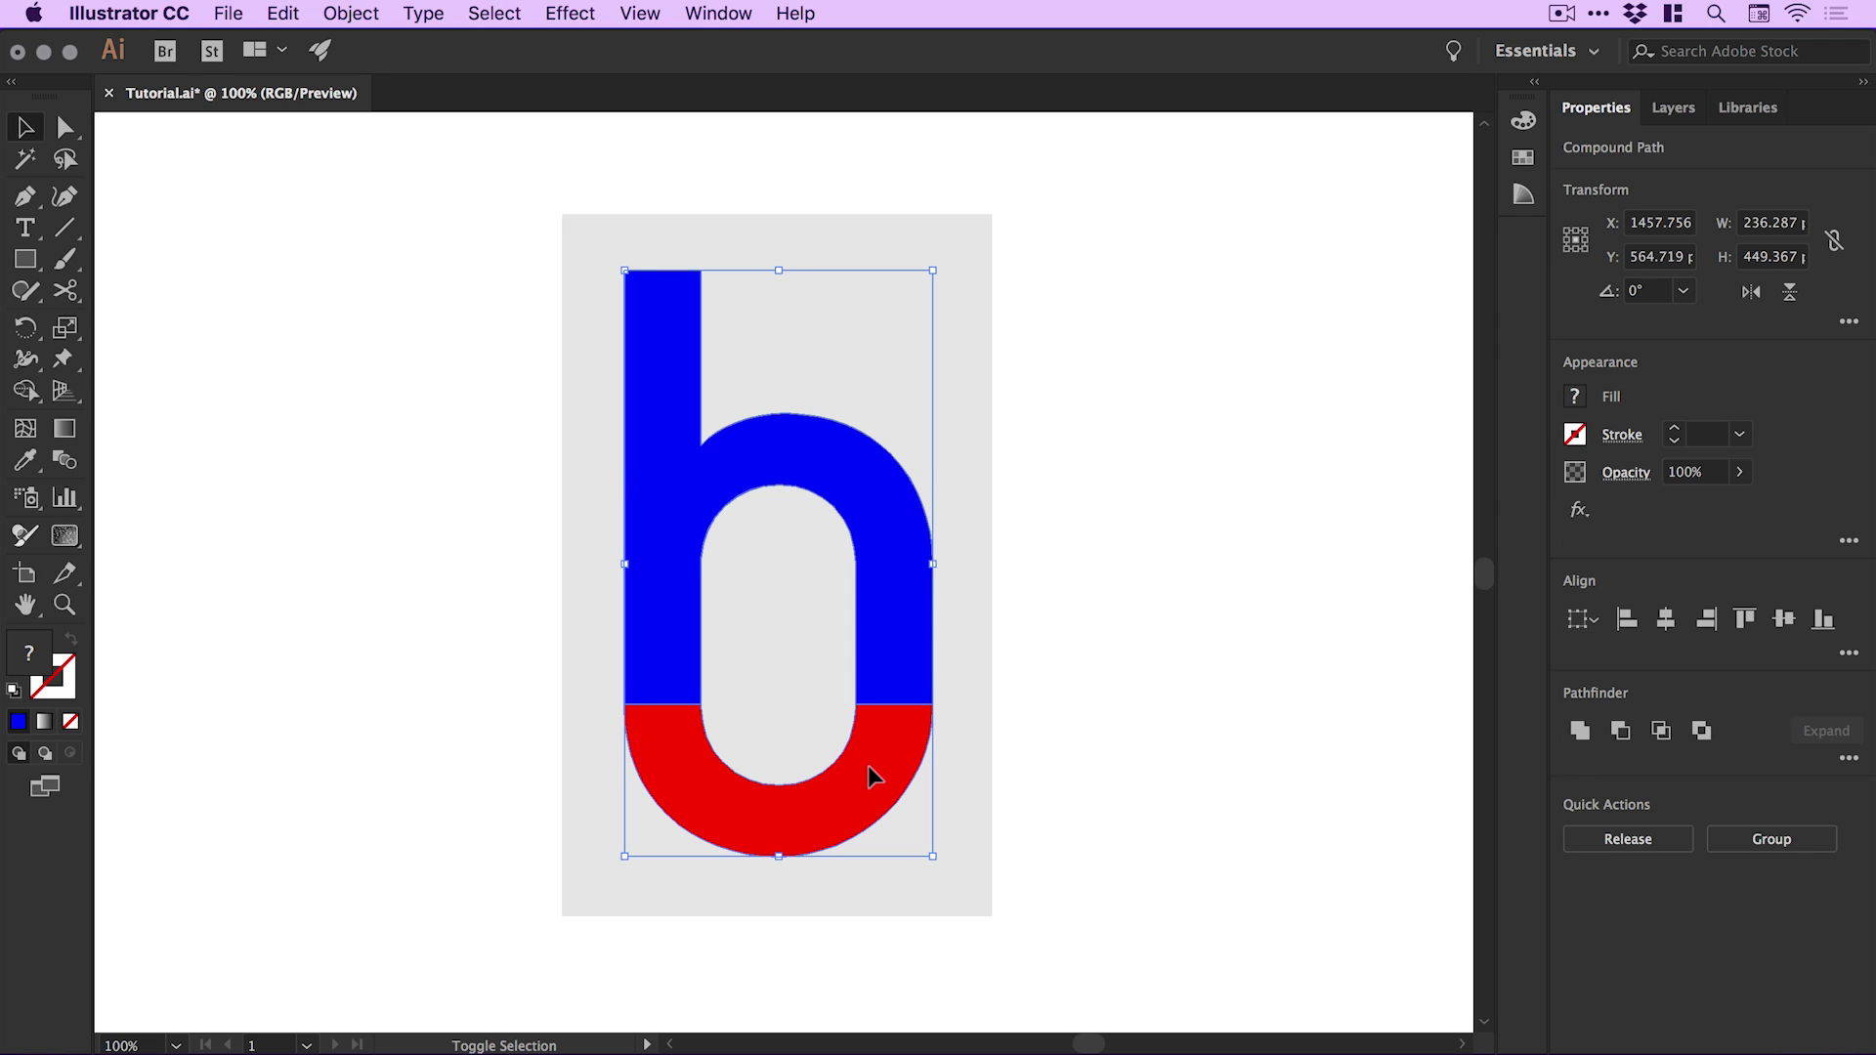
{"action": "left_click", "coordinate": [1580, 732]}
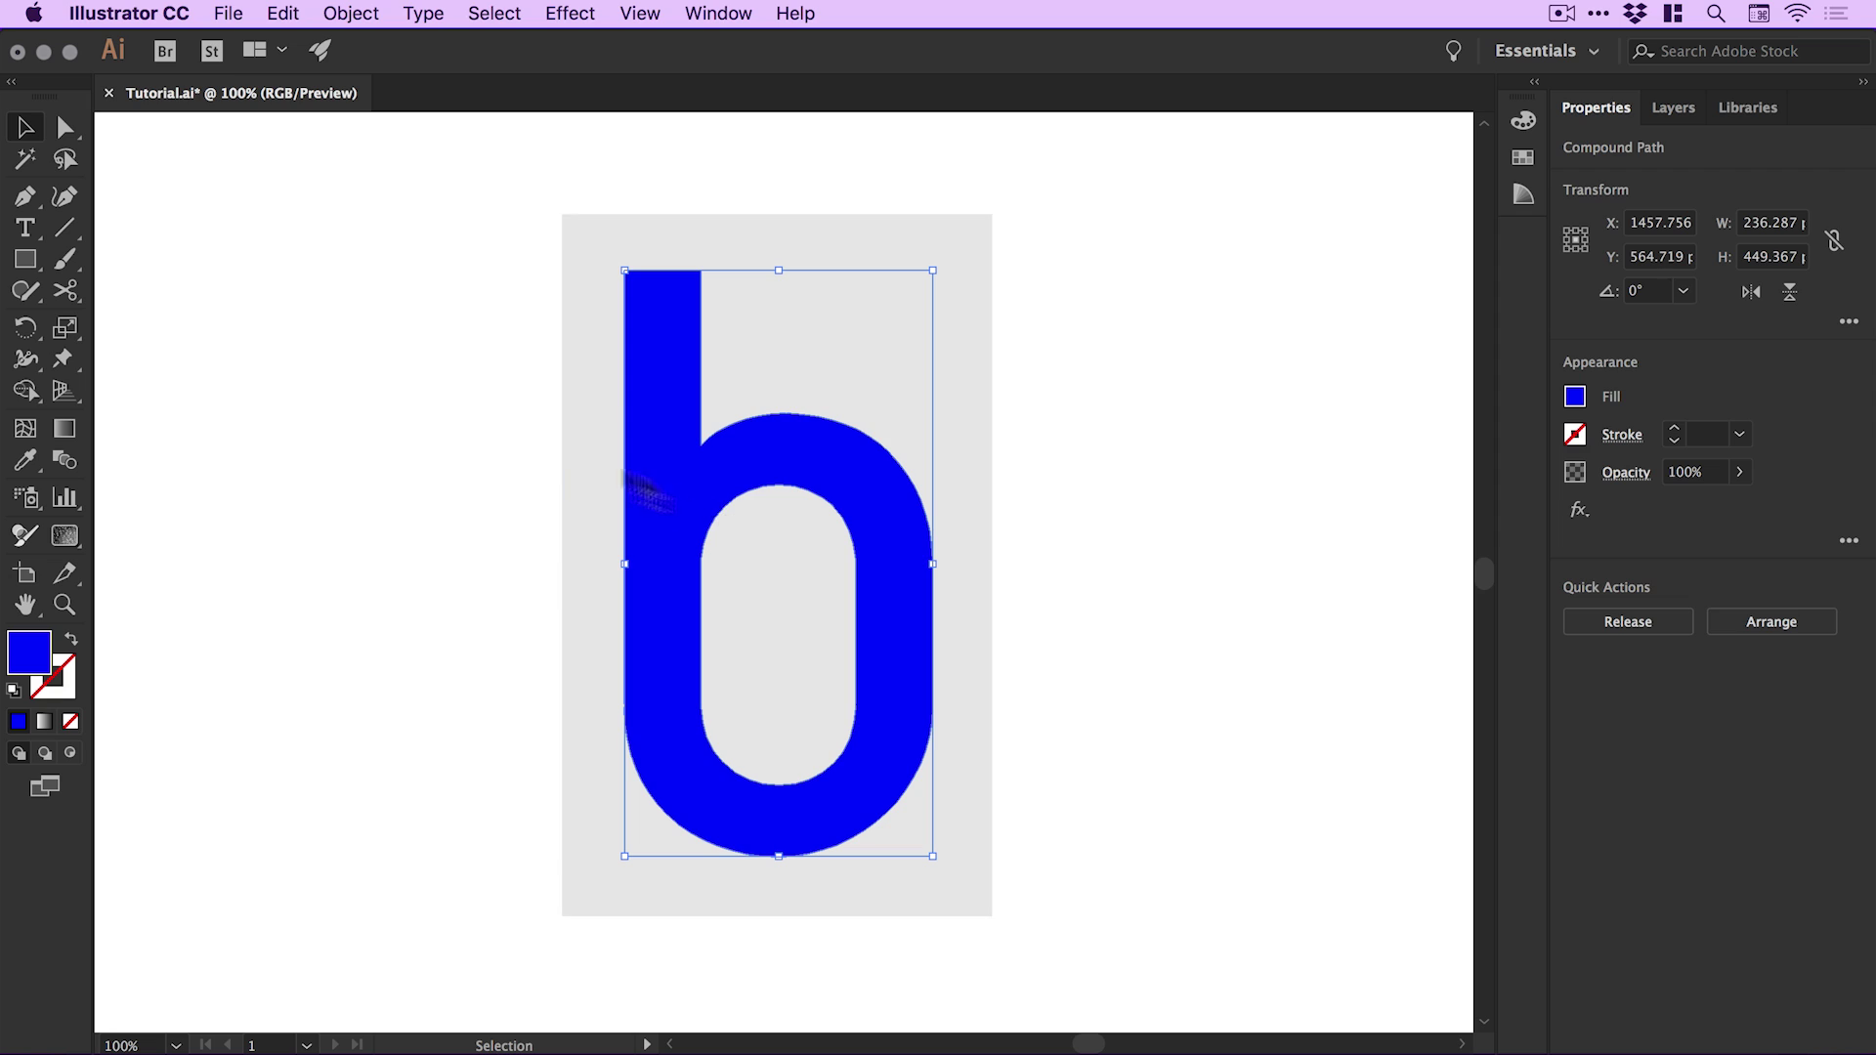
Draw a 279 px horizontal line across the lower part of the b
{"action": "left_click", "coordinate": [57, 227]}
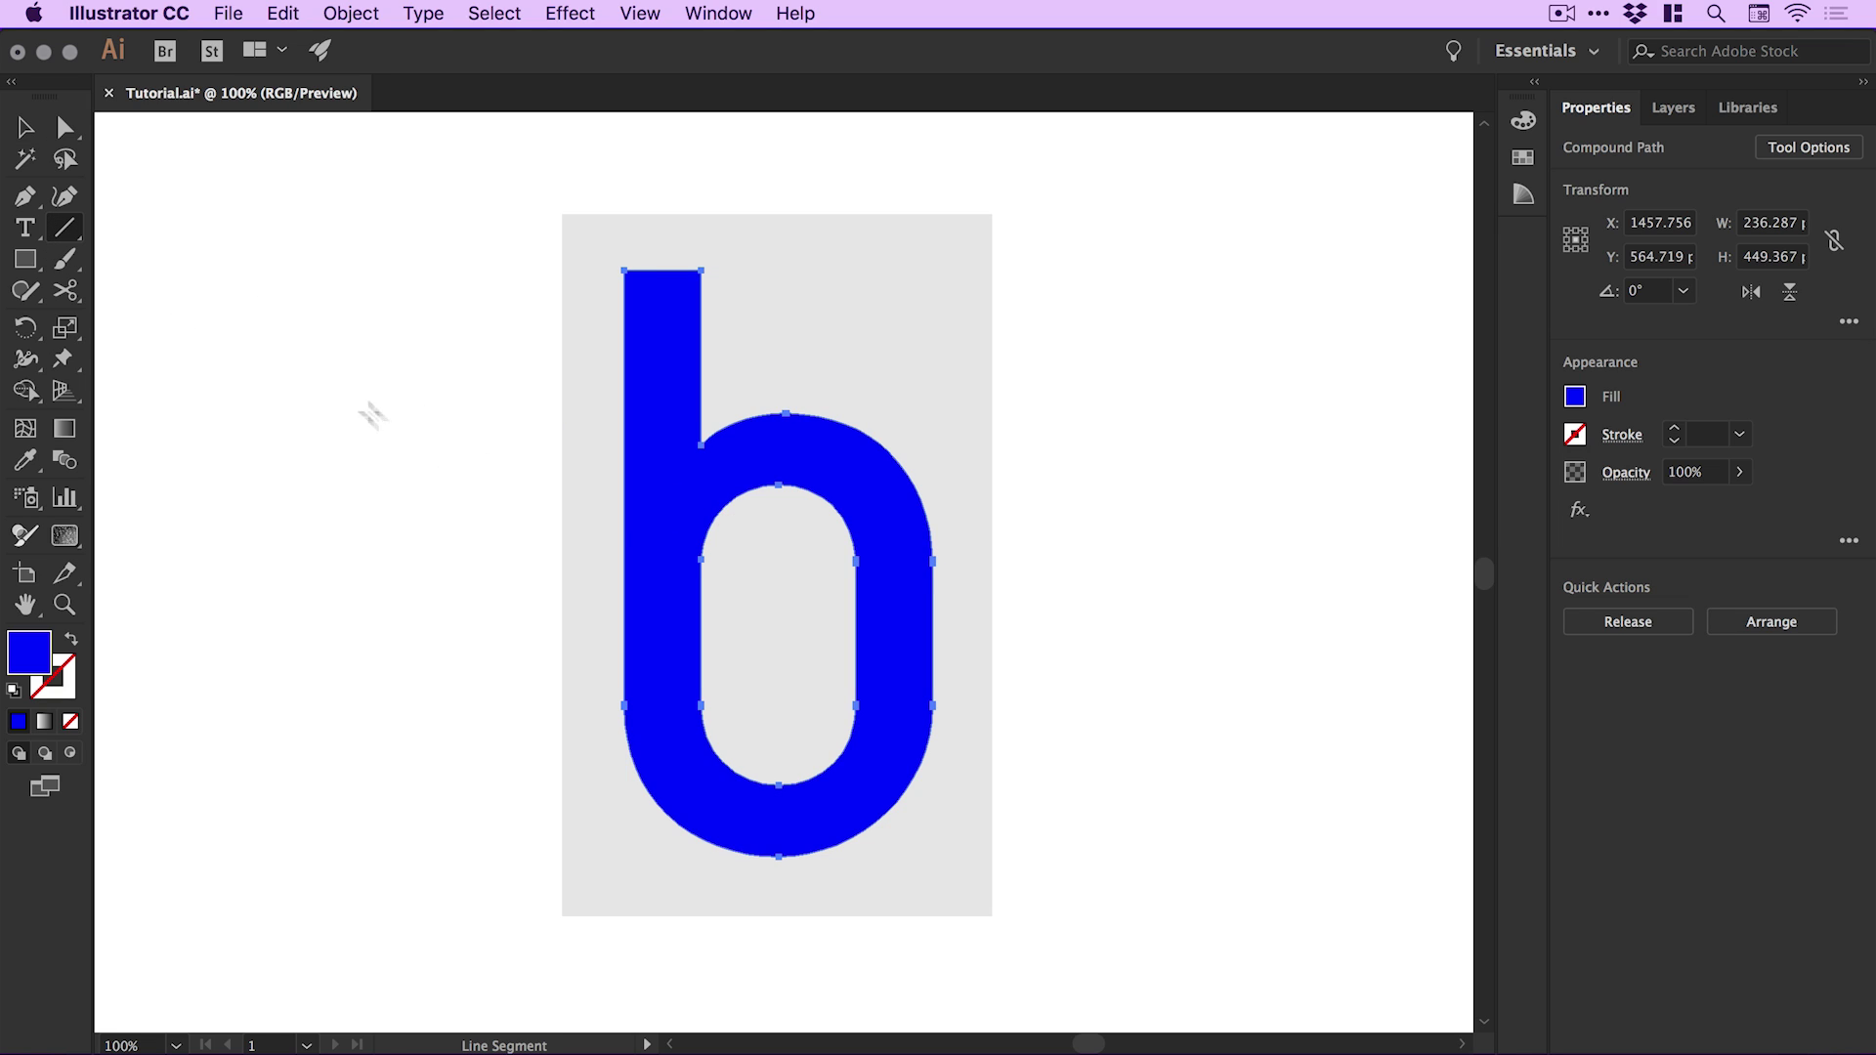
{"action": "left_click_drag", "start_coordinate": [598, 675], "coordinate": [961, 679]}
{"action": "key", "text": "v"}
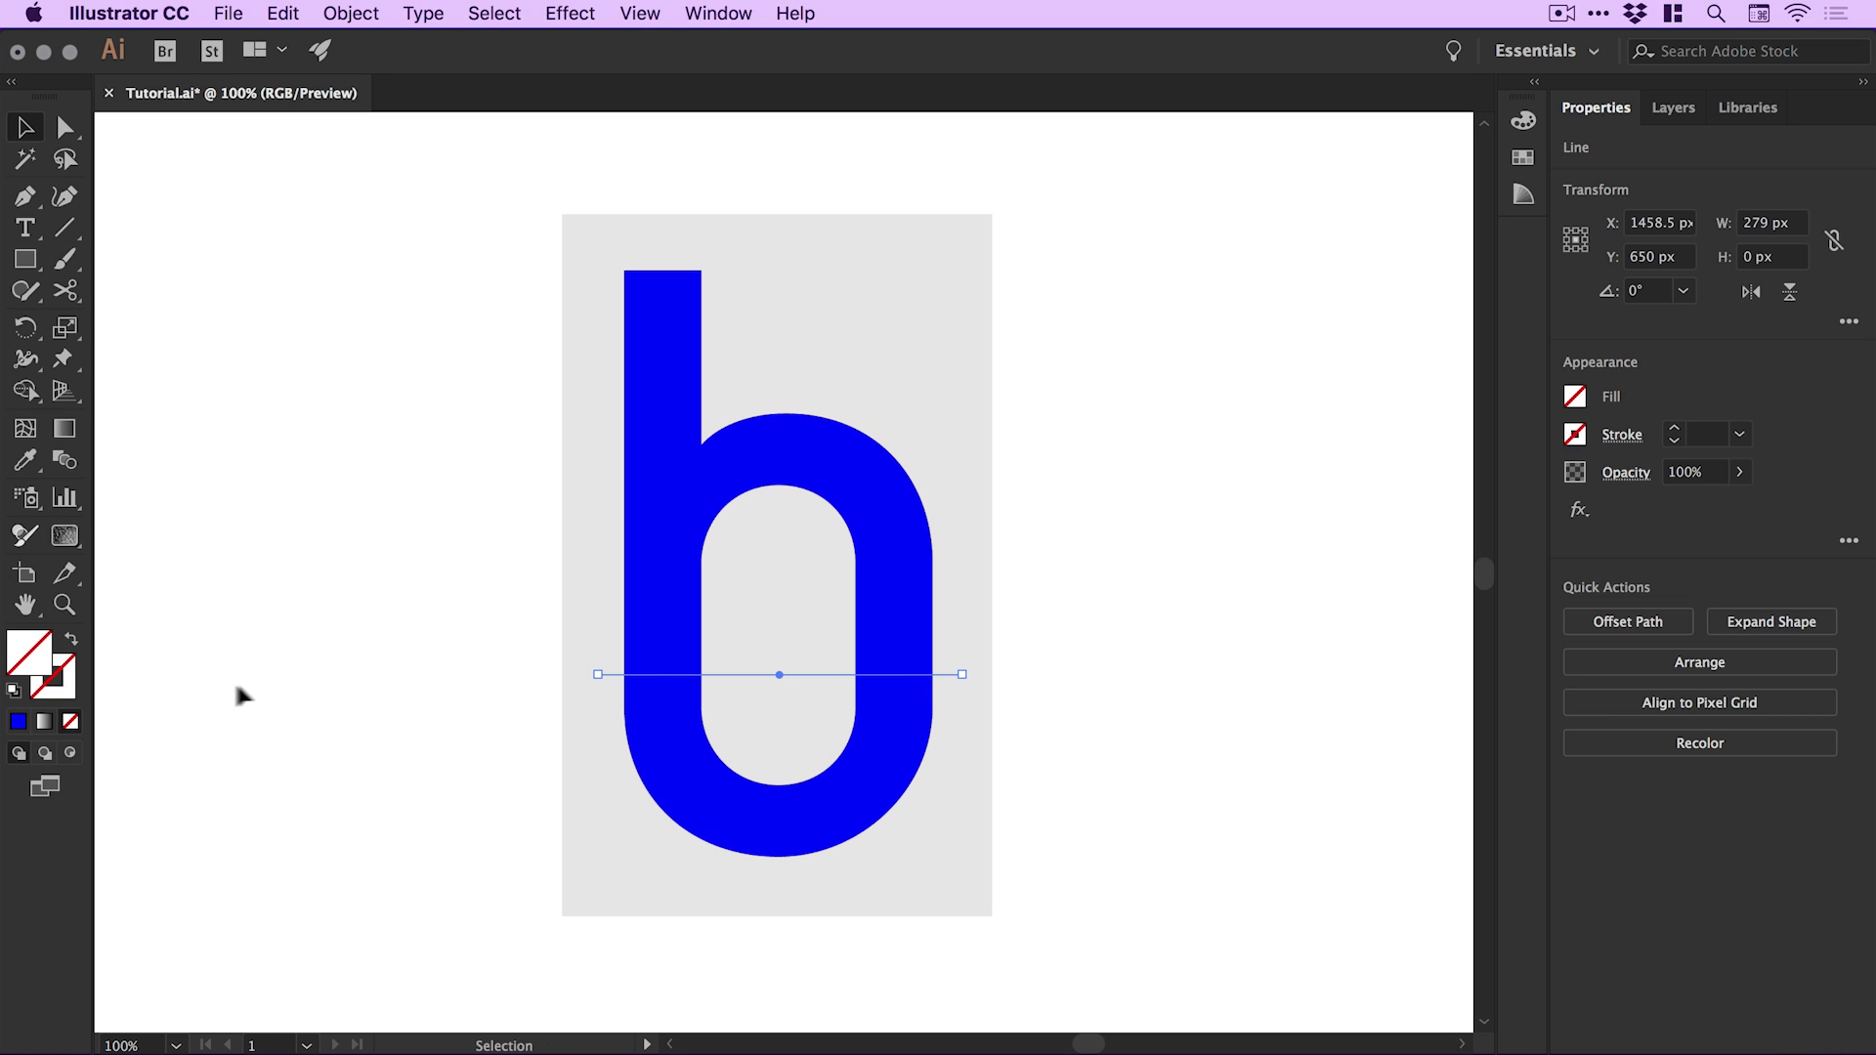
Give the line a black stroke at 16 pt weight
{"action": "left_click", "coordinate": [70, 699]}
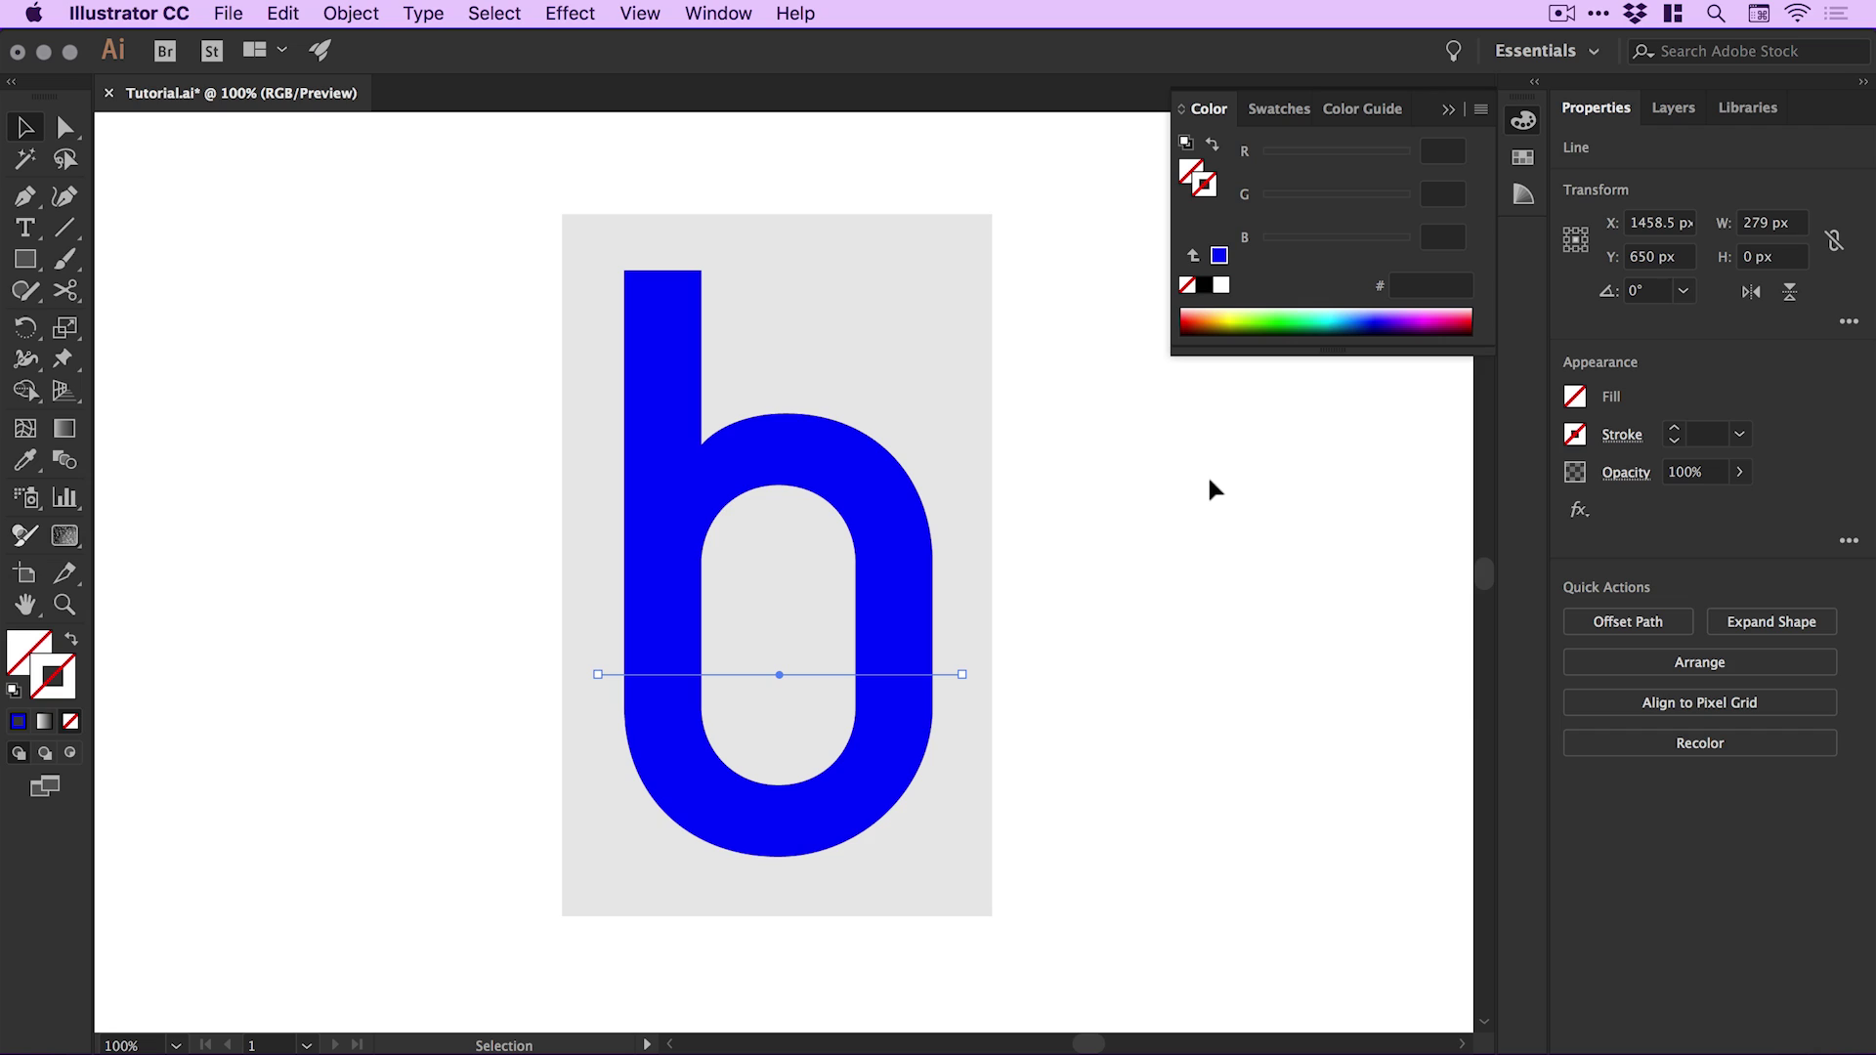
{"action": "left_click", "coordinate": [1678, 431]}
{"action": "left_click", "coordinate": [1678, 431]}
{"action": "left_click", "coordinate": [1677, 431]}
{"action": "left_click", "coordinate": [1678, 431]}
{"action": "left_click", "coordinate": [1678, 431]}
{"action": "left_click", "coordinate": [1678, 431]}
{"action": "left_click", "coordinate": [1677, 431]}
{"action": "left_click", "coordinate": [1678, 431]}
{"action": "left_click", "coordinate": [1677, 431]}
{"action": "left_click", "coordinate": [1678, 431]}
{"action": "left_click", "coordinate": [1678, 431]}
{"action": "left_click", "coordinate": [1678, 431]}
{"action": "left_click", "coordinate": [1678, 431]}
{"action": "left_click", "coordinate": [1678, 431]}
{"action": "left_click", "coordinate": [1678, 431]}
{"action": "left_click", "coordinate": [1678, 431]}
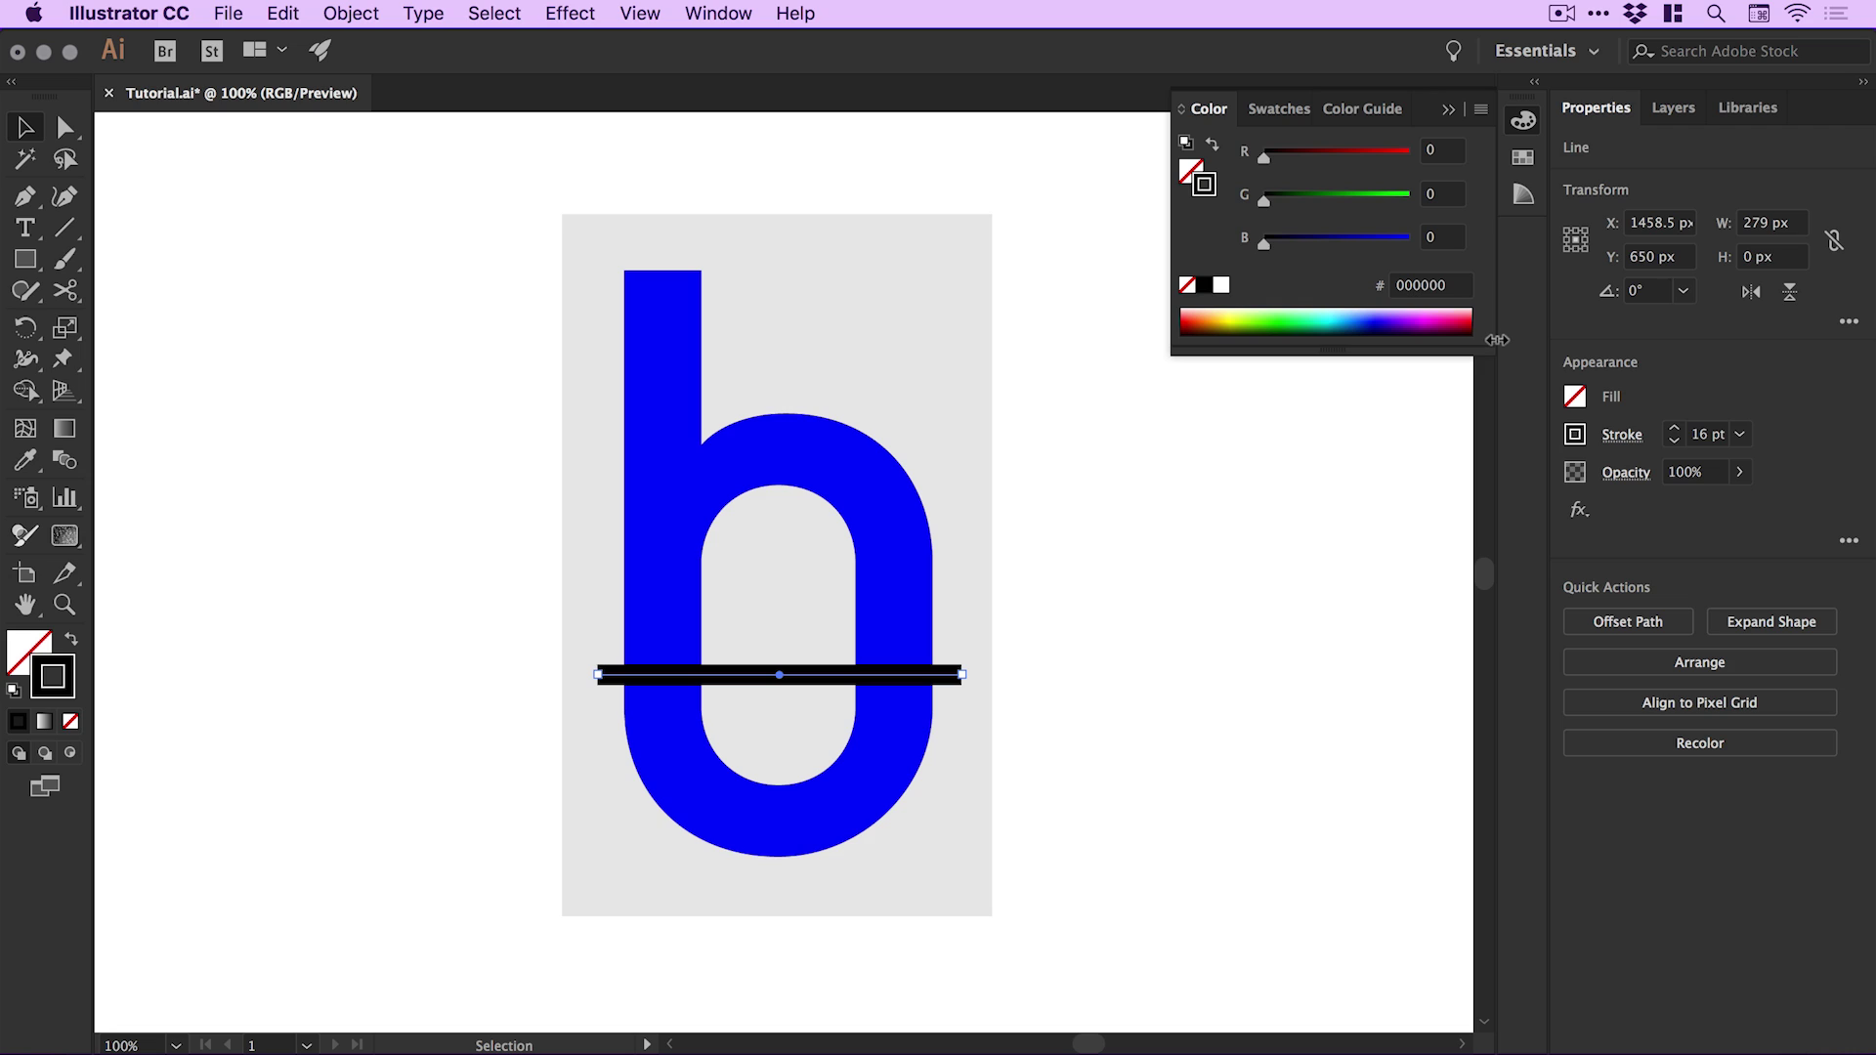
Change the line's stroke to a light grey swatch, then deselect it
{"action": "left_click", "coordinate": [1524, 157]}
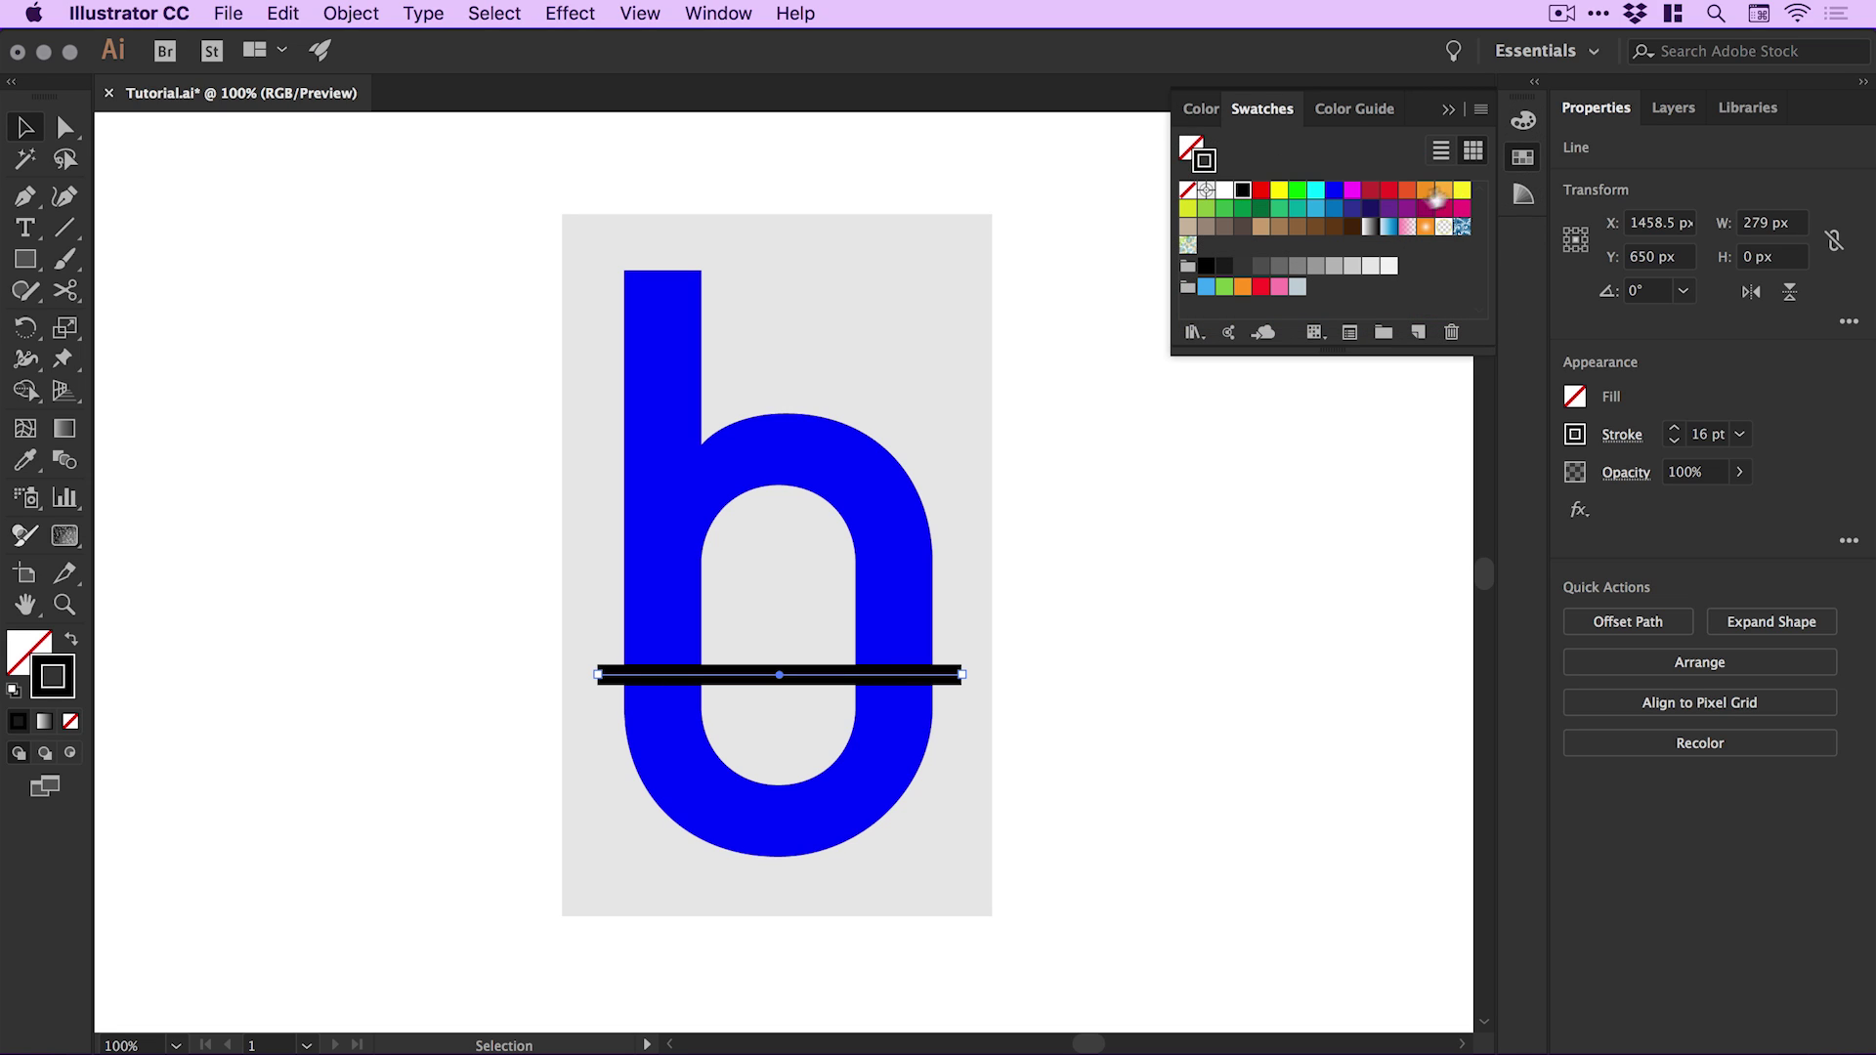
{"action": "left_click", "coordinate": [1352, 270]}
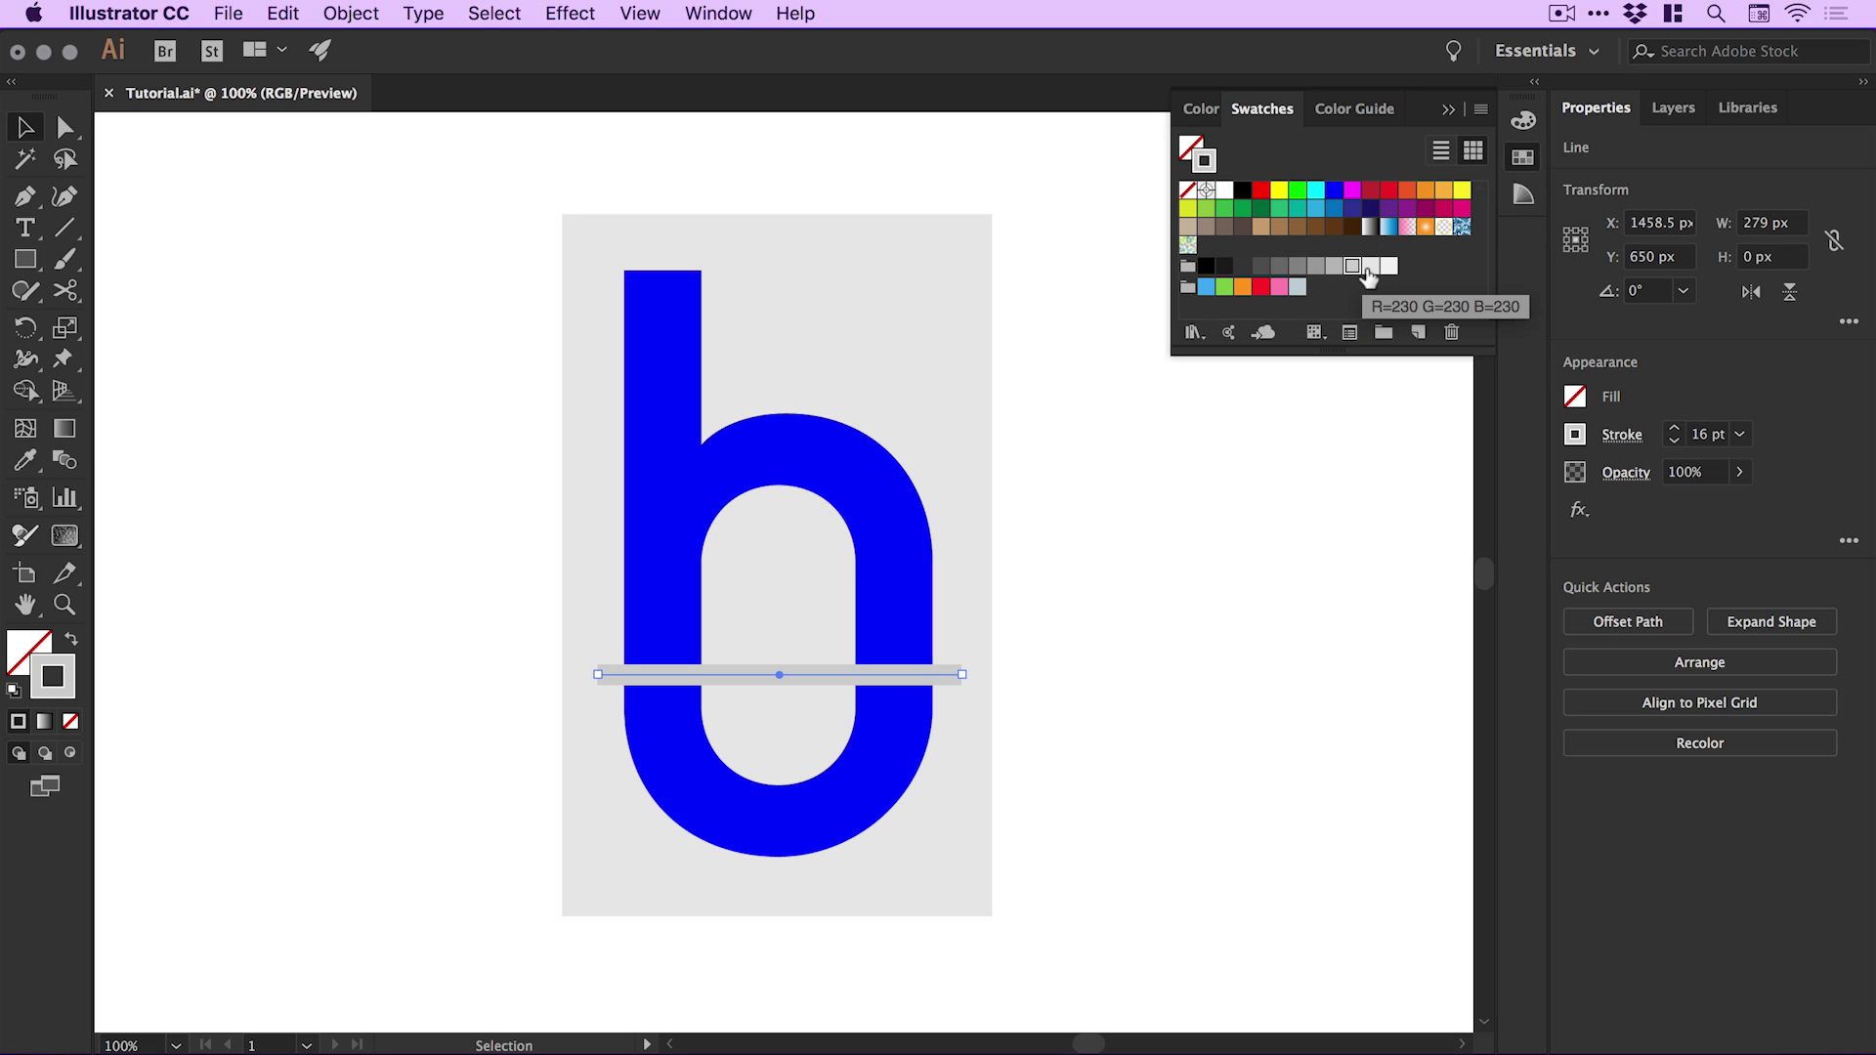
{"action": "left_click", "coordinate": [1369, 270]}
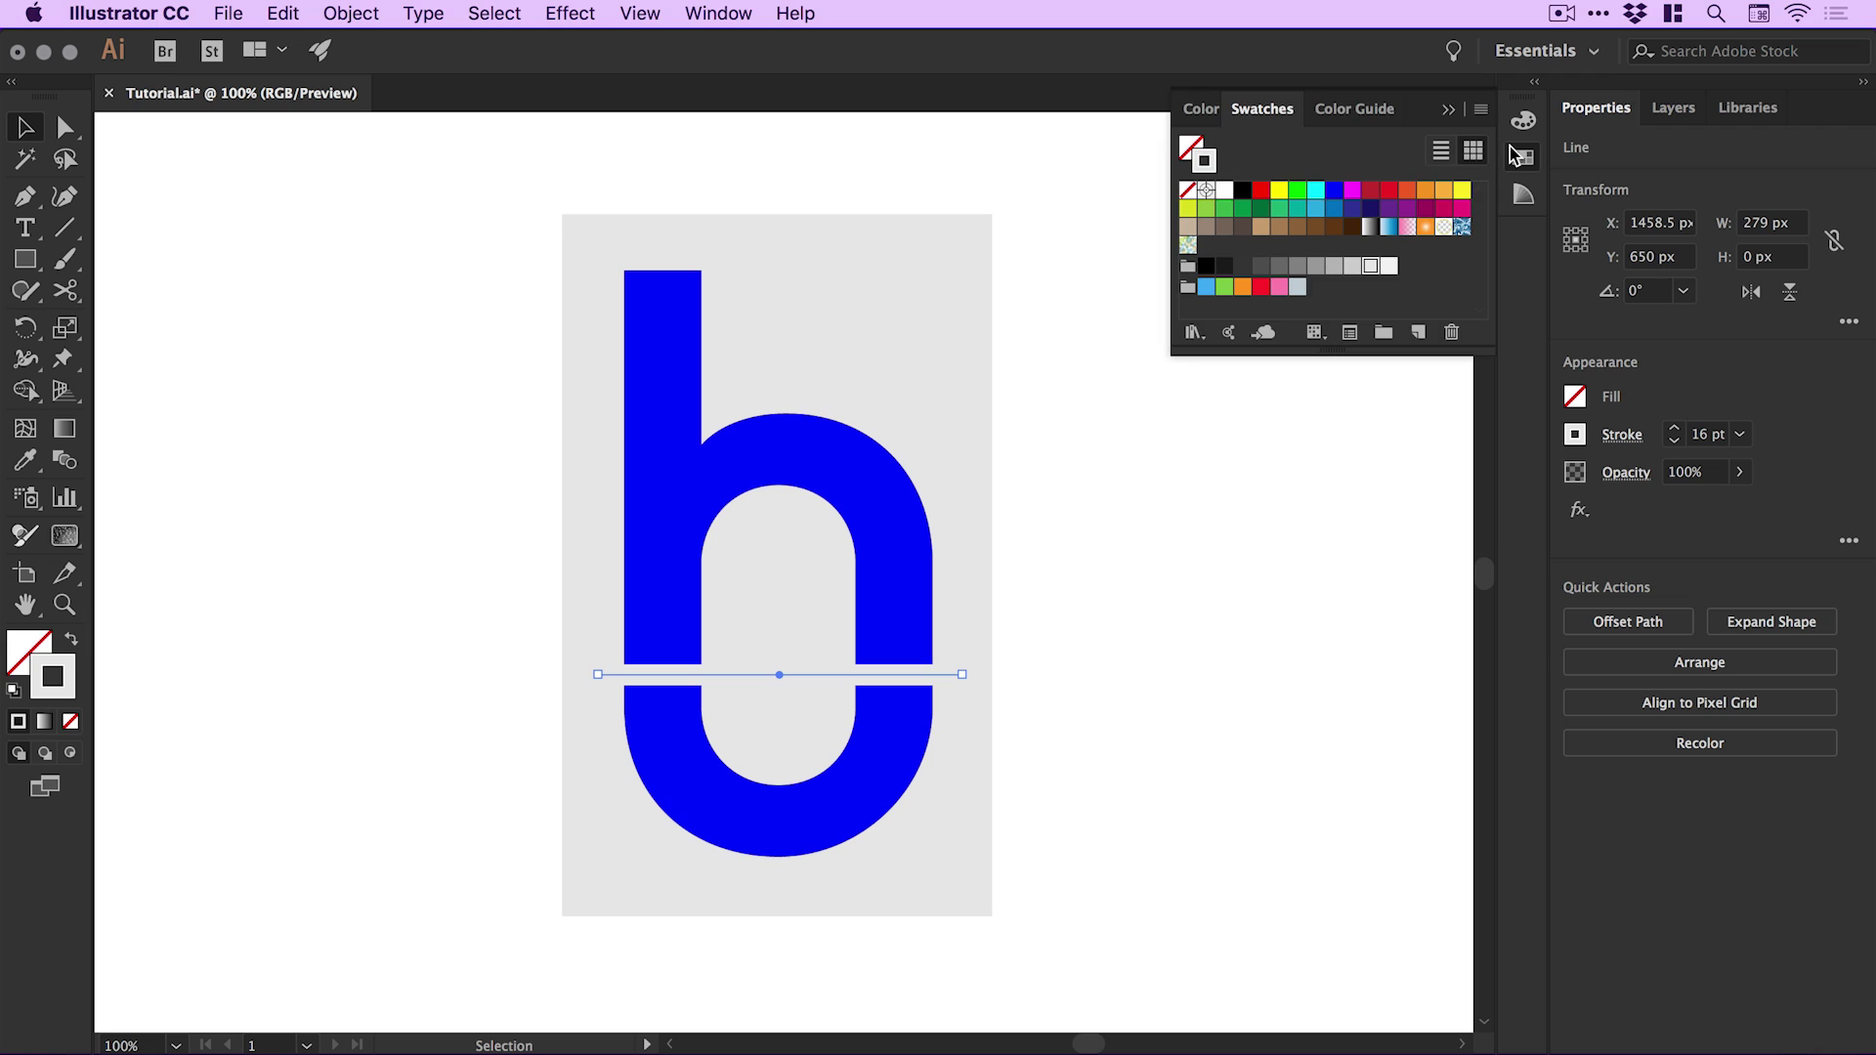
{"action": "left_click", "coordinate": [1516, 156]}
{"action": "left_click", "coordinate": [1133, 587]}
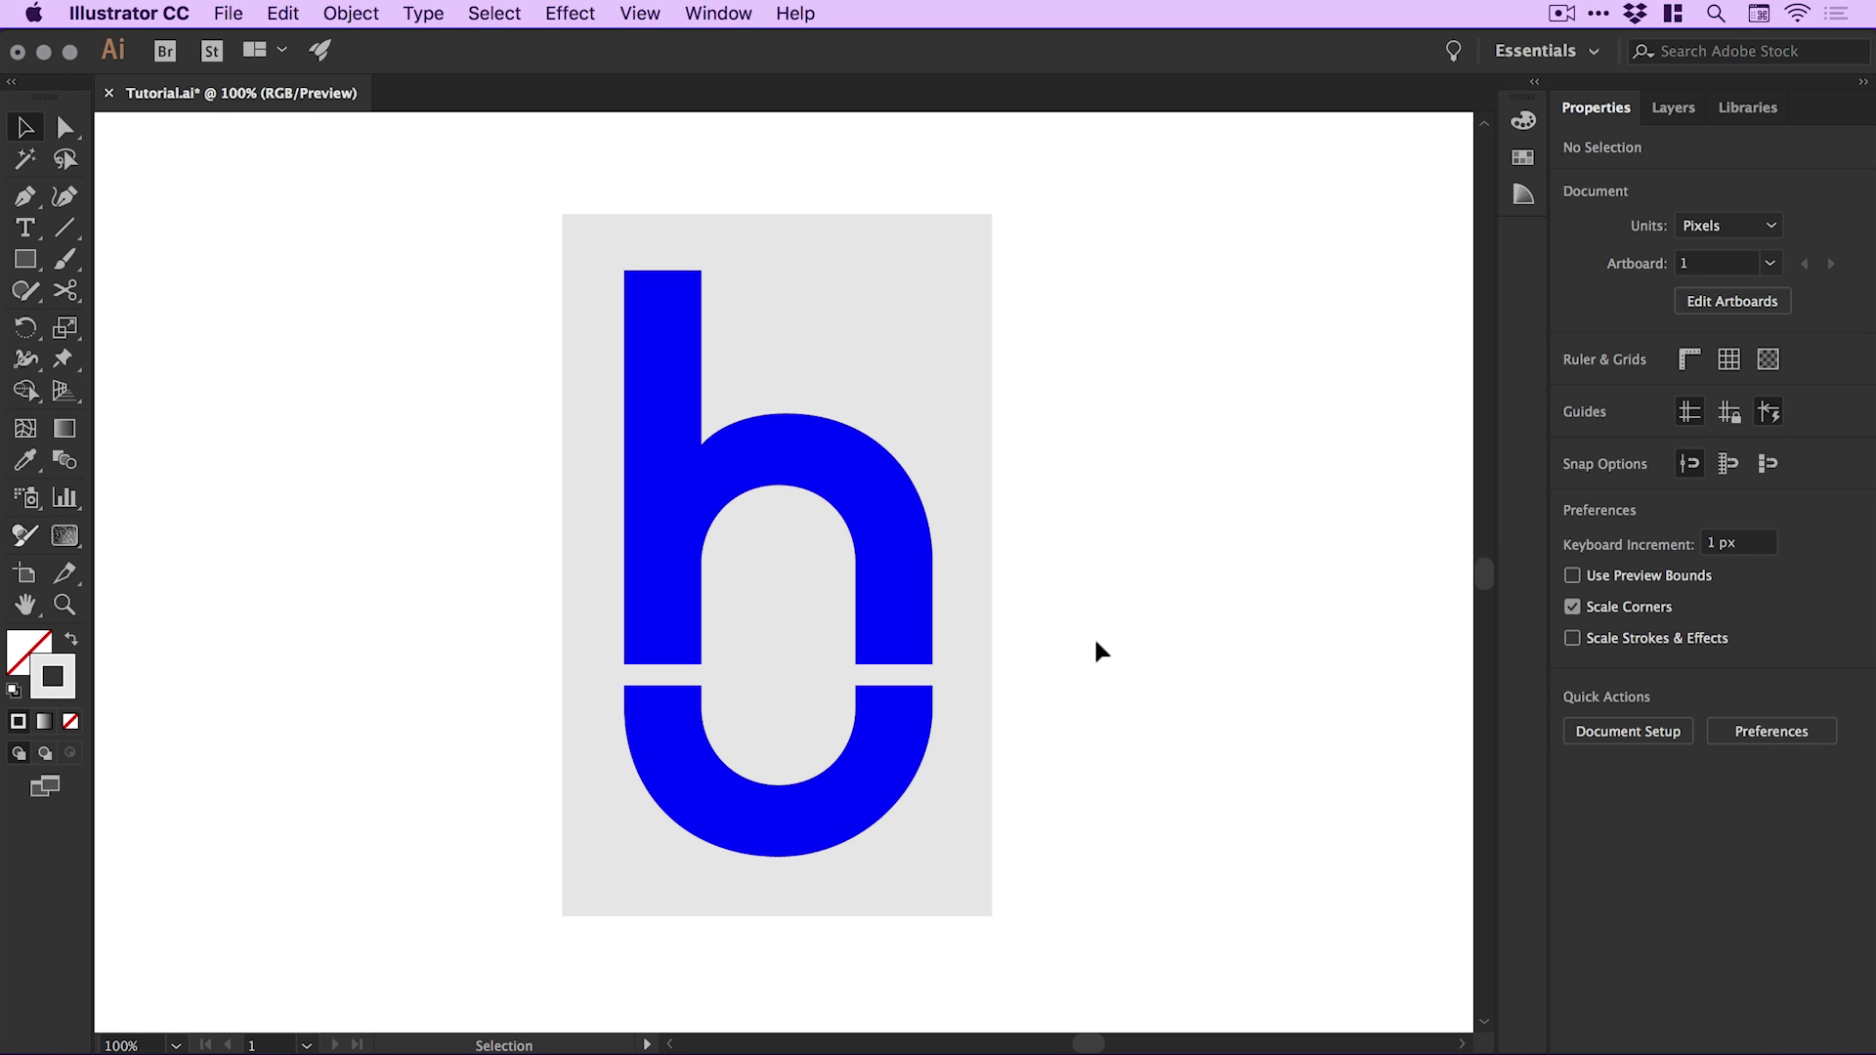
Raise the line's right anchor to tilt it into a rising diagonal, then nudge it down slightly
{"action": "left_click", "coordinate": [60, 129]}
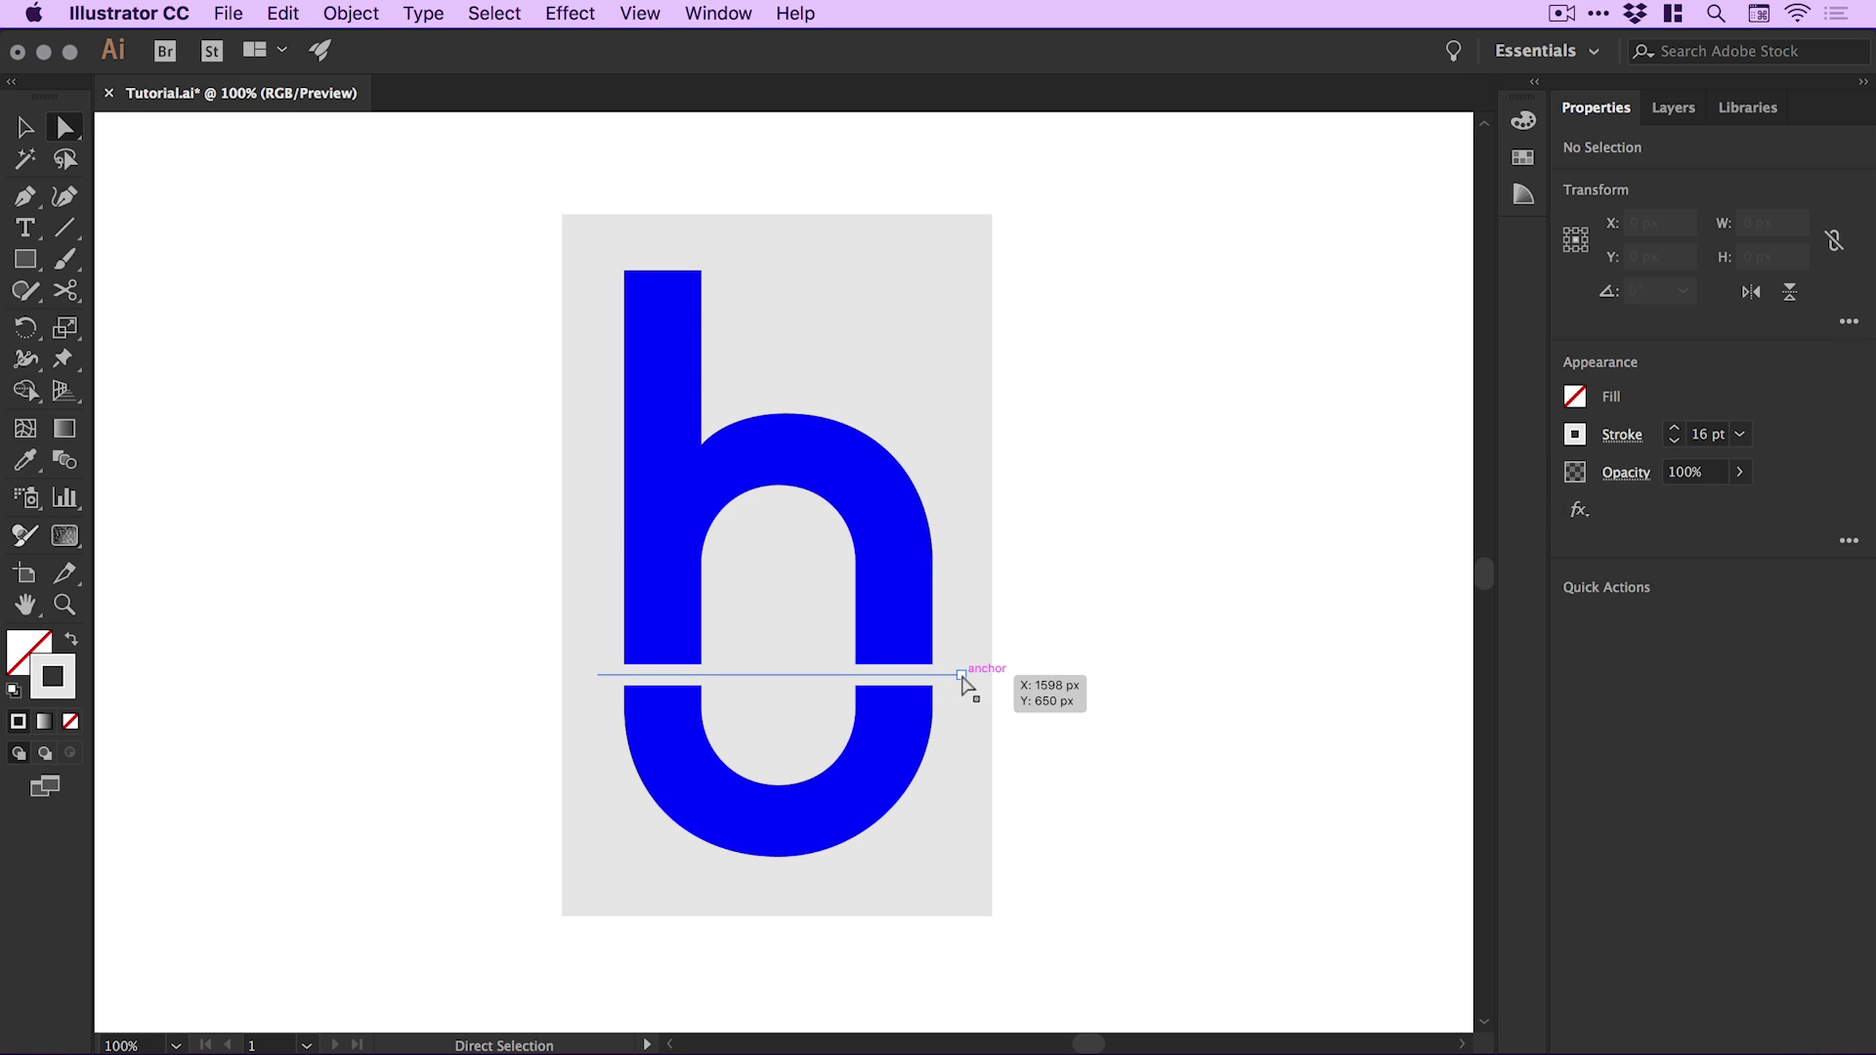
{"action": "left_click_drag", "start_coordinate": [961, 674], "coordinate": [962, 565]}
{"action": "key", "text": "v"}
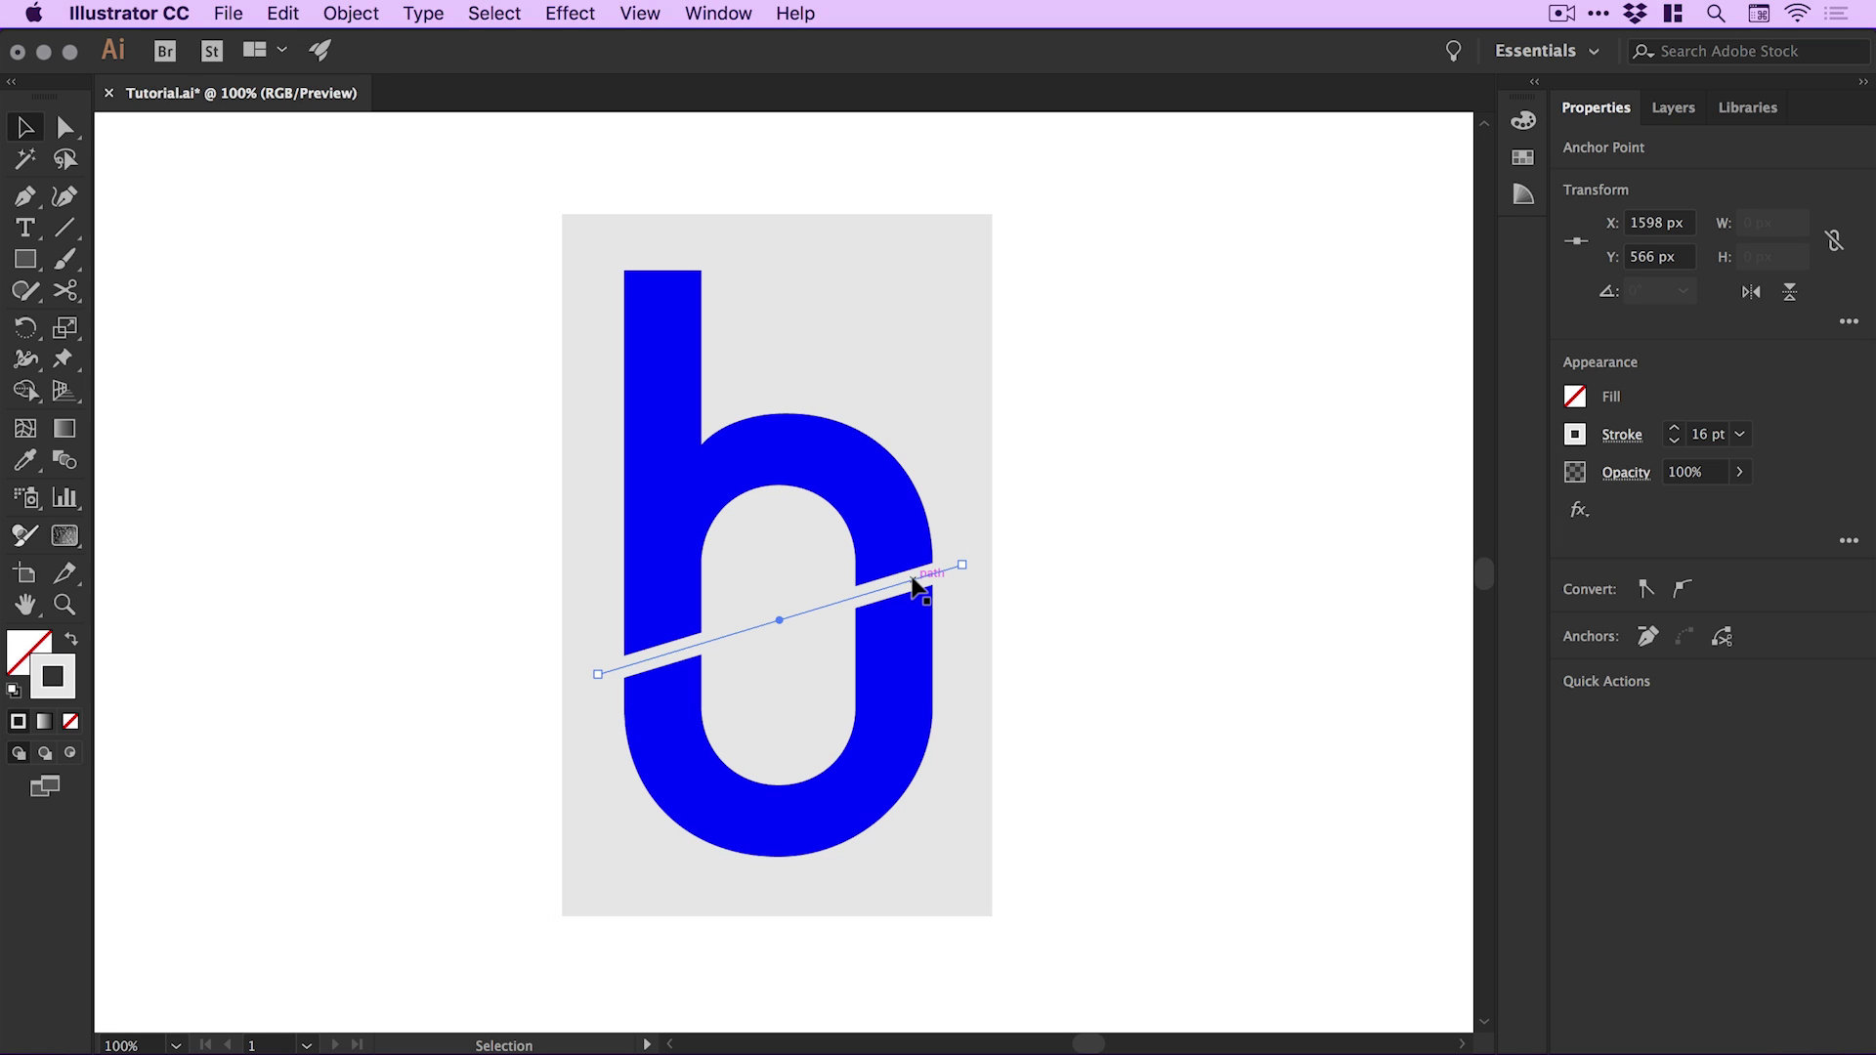
{"action": "left_click_drag", "start_coordinate": [909, 582], "coordinate": [909, 597]}
{"action": "left_click", "coordinate": [1109, 599]}
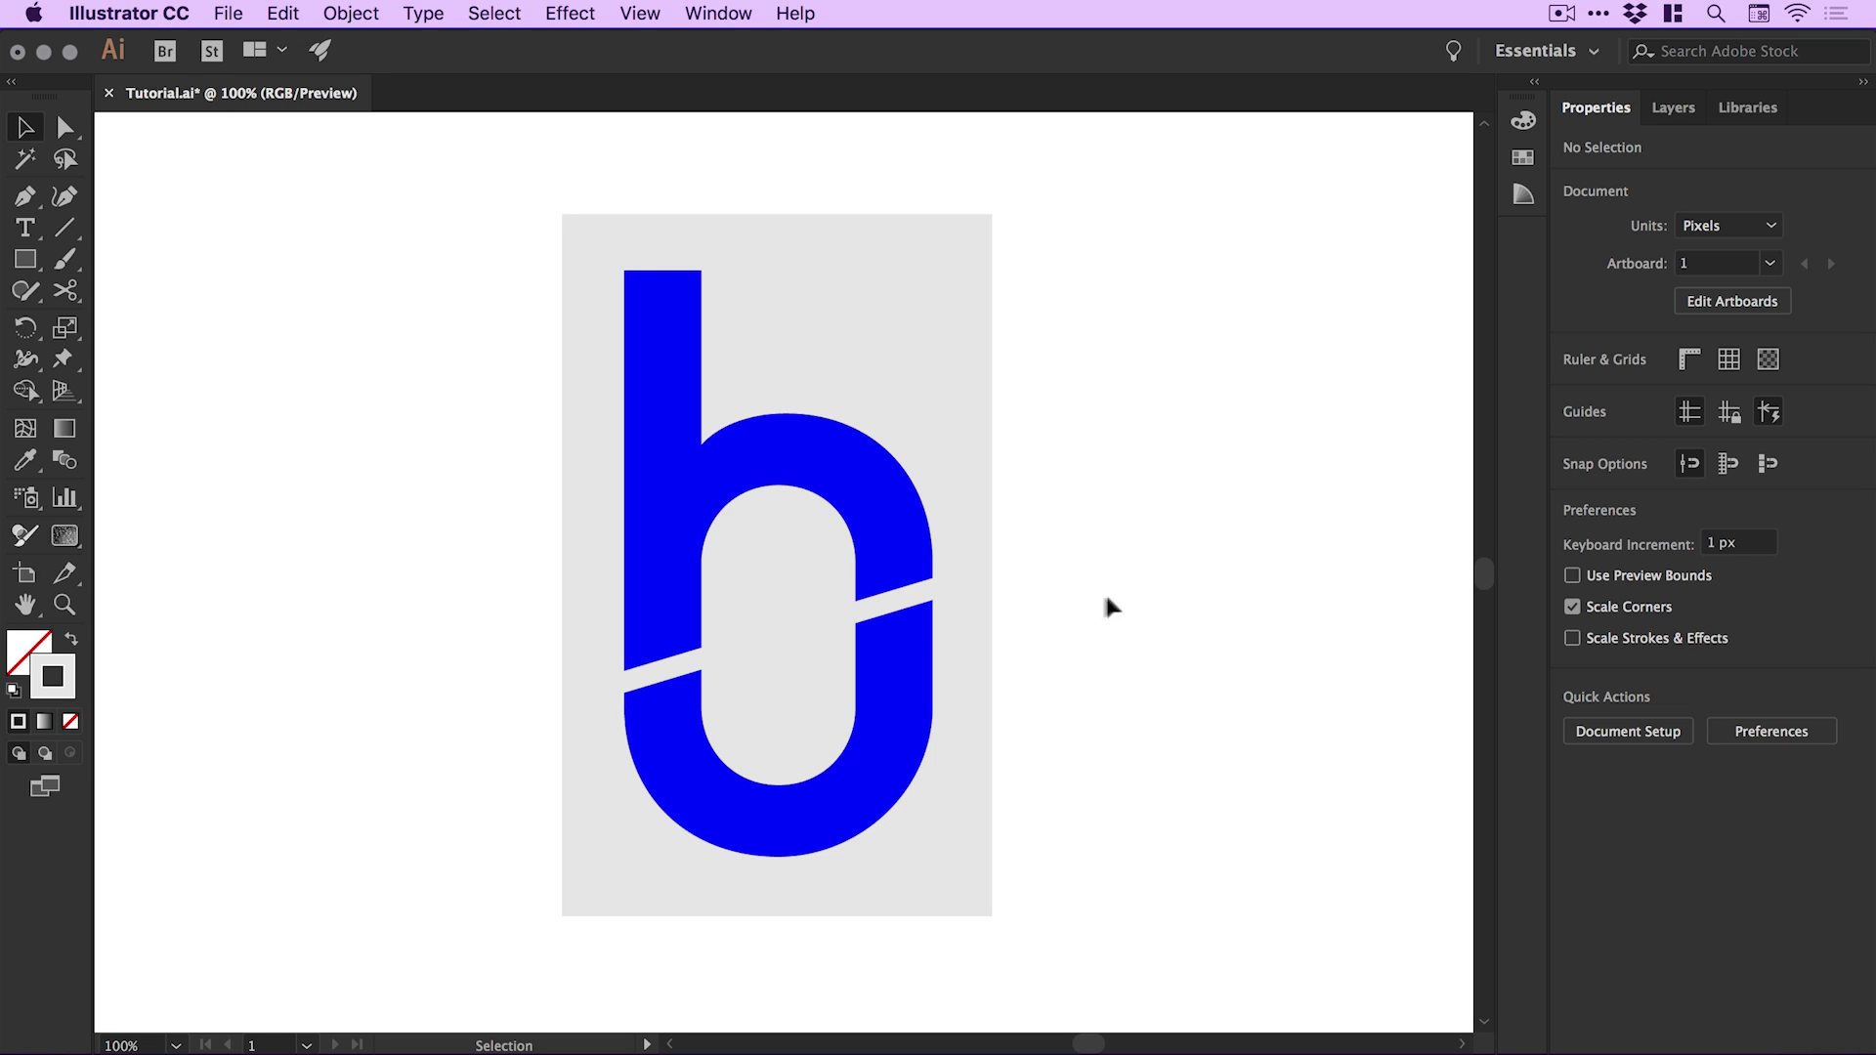
Push each side of the grey rectangle outward, enlarging it to about 349 × 558 px
{"action": "left_click", "coordinate": [64, 127]}
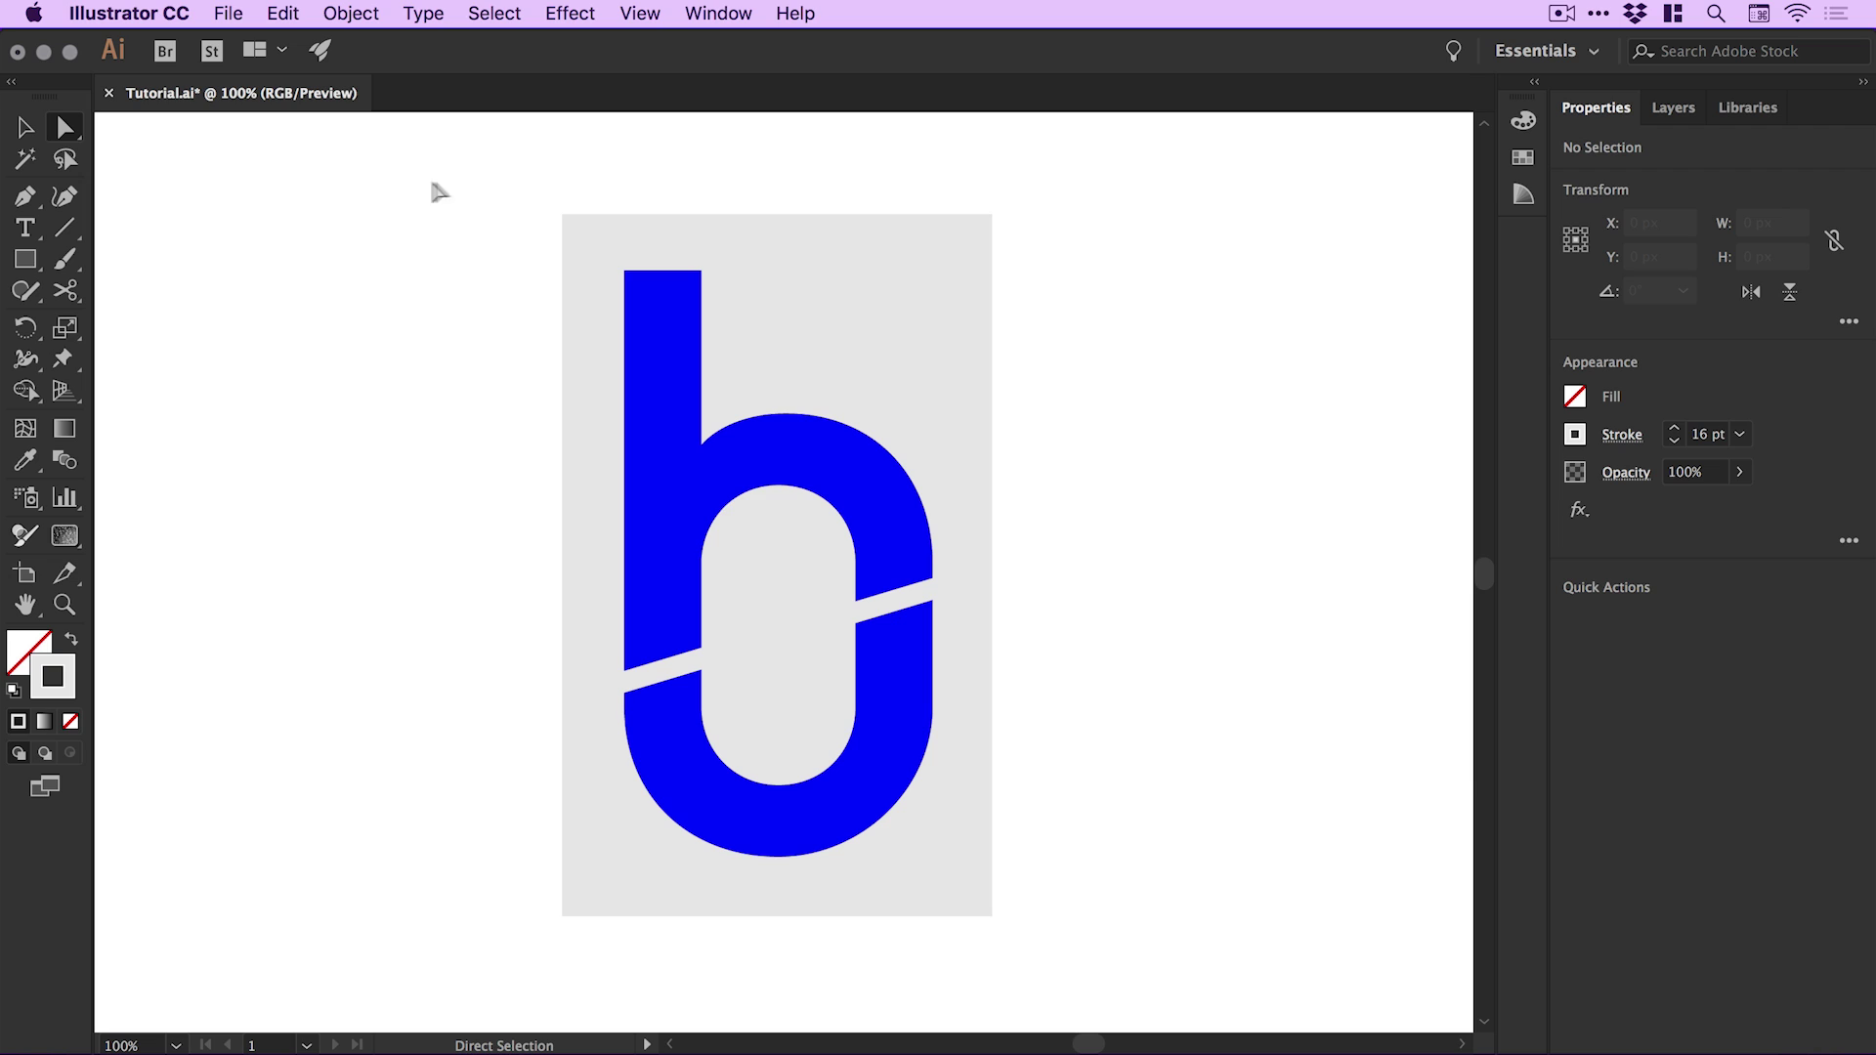
{"action": "left_click_drag", "start_coordinate": [487, 174], "coordinate": [576, 947]}
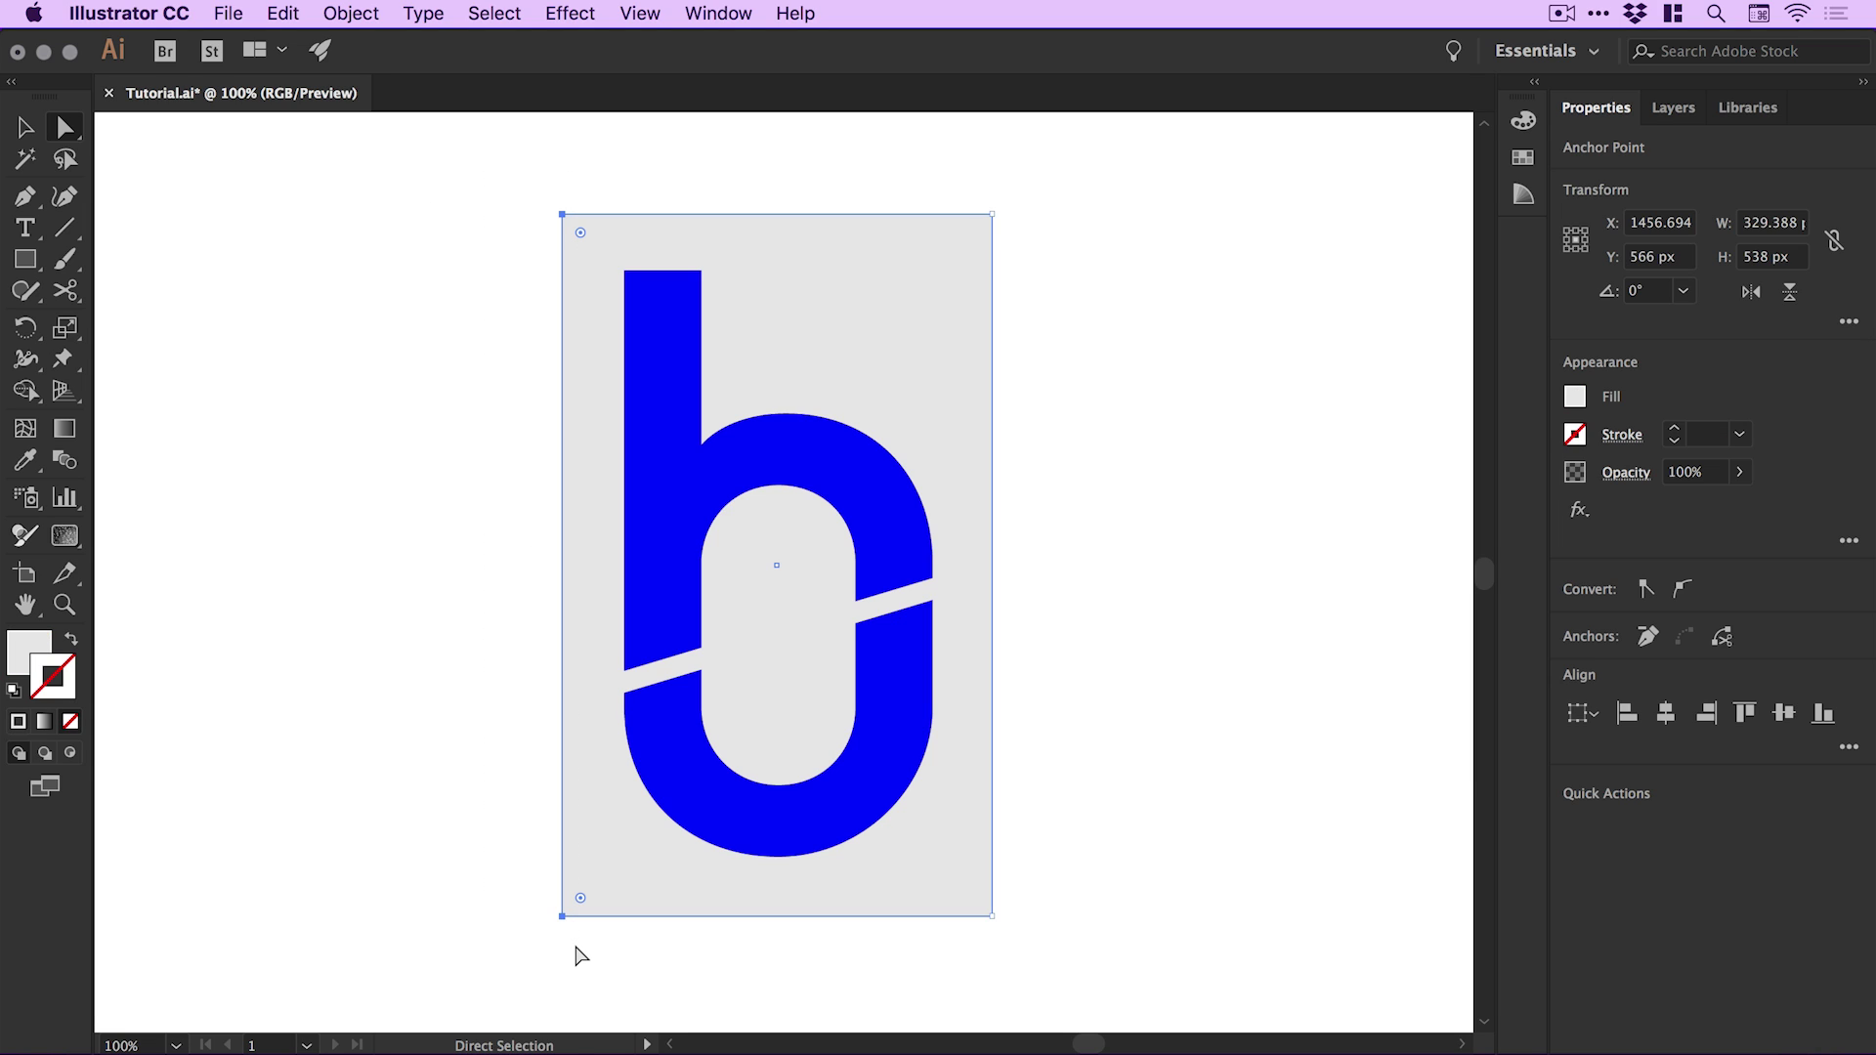
{"action": "key", "text": "shift+Left"}
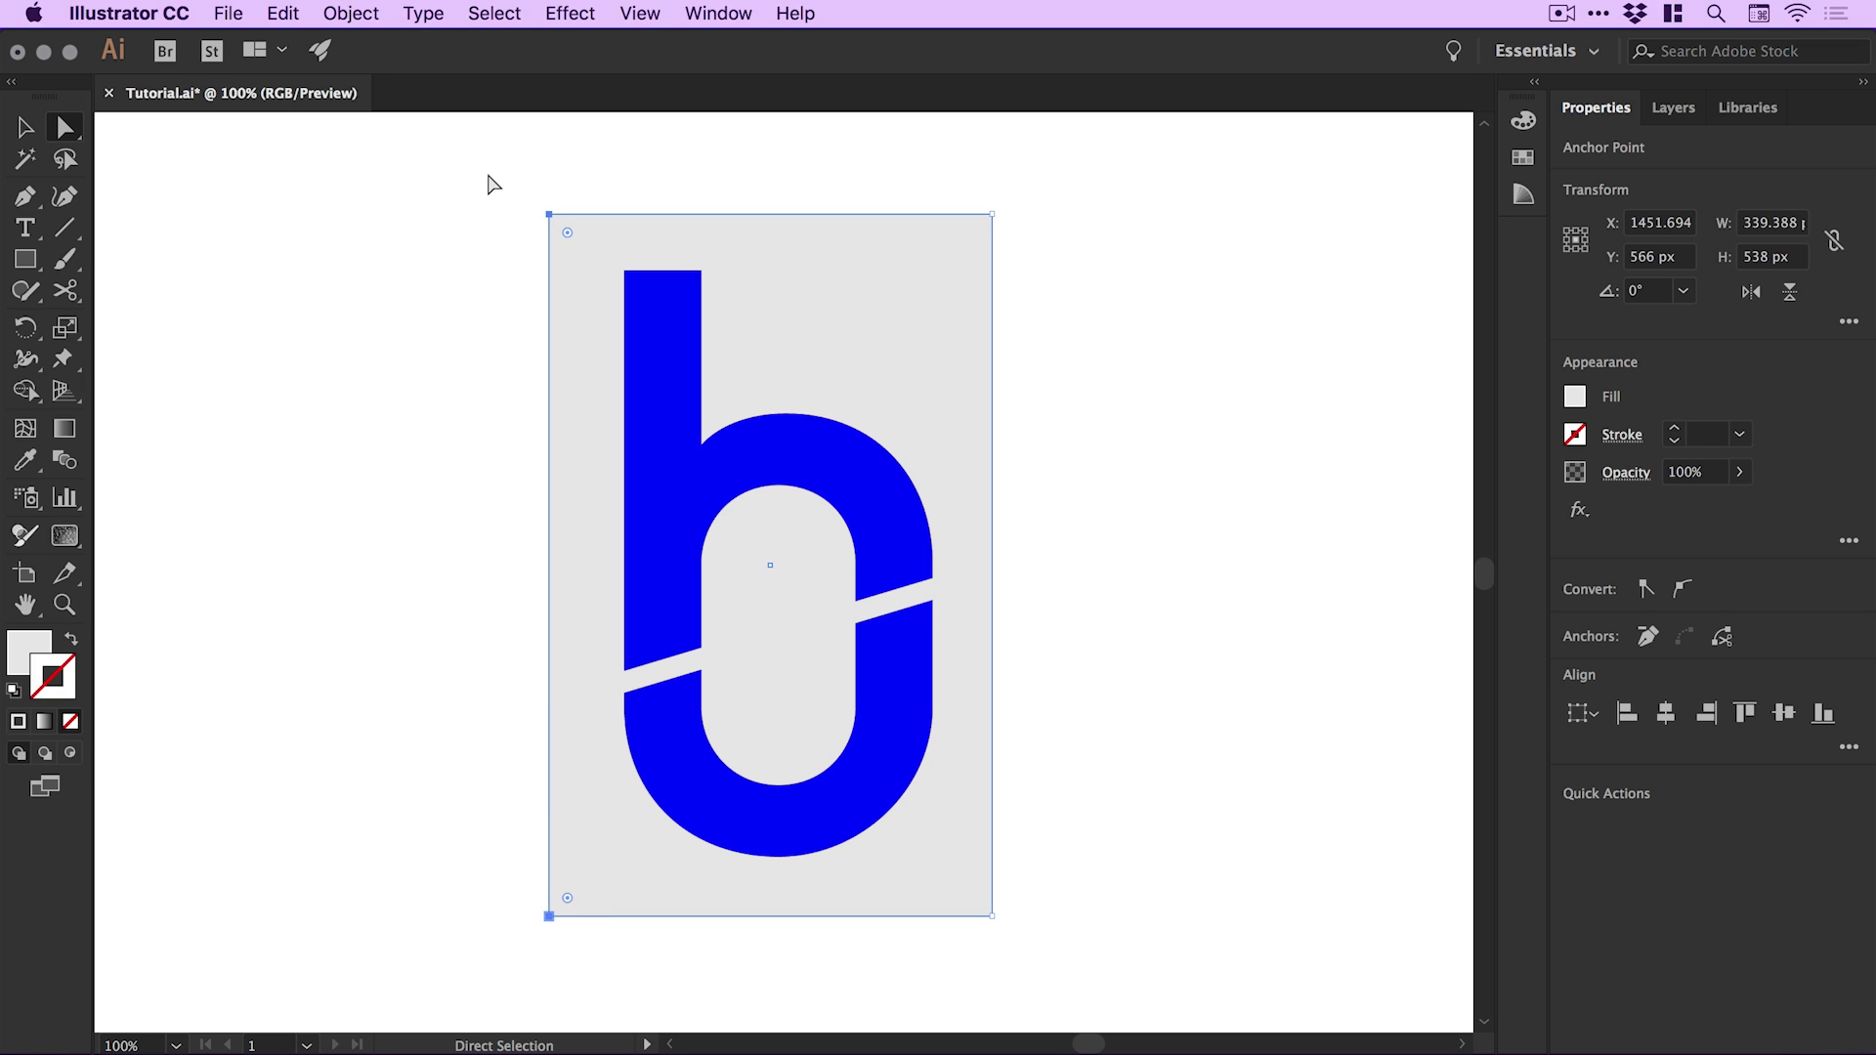
{"action": "left_click_drag", "start_coordinate": [488, 174], "coordinate": [1097, 240]}
{"action": "key", "text": "shift+Up"}
{"action": "left_click_drag", "start_coordinate": [1071, 164], "coordinate": [987, 930]}
{"action": "key", "text": "shift+Right"}
{"action": "left_click_drag", "start_coordinate": [502, 897], "coordinate": [1122, 964]}
{"action": "key", "text": "shift+Down"}
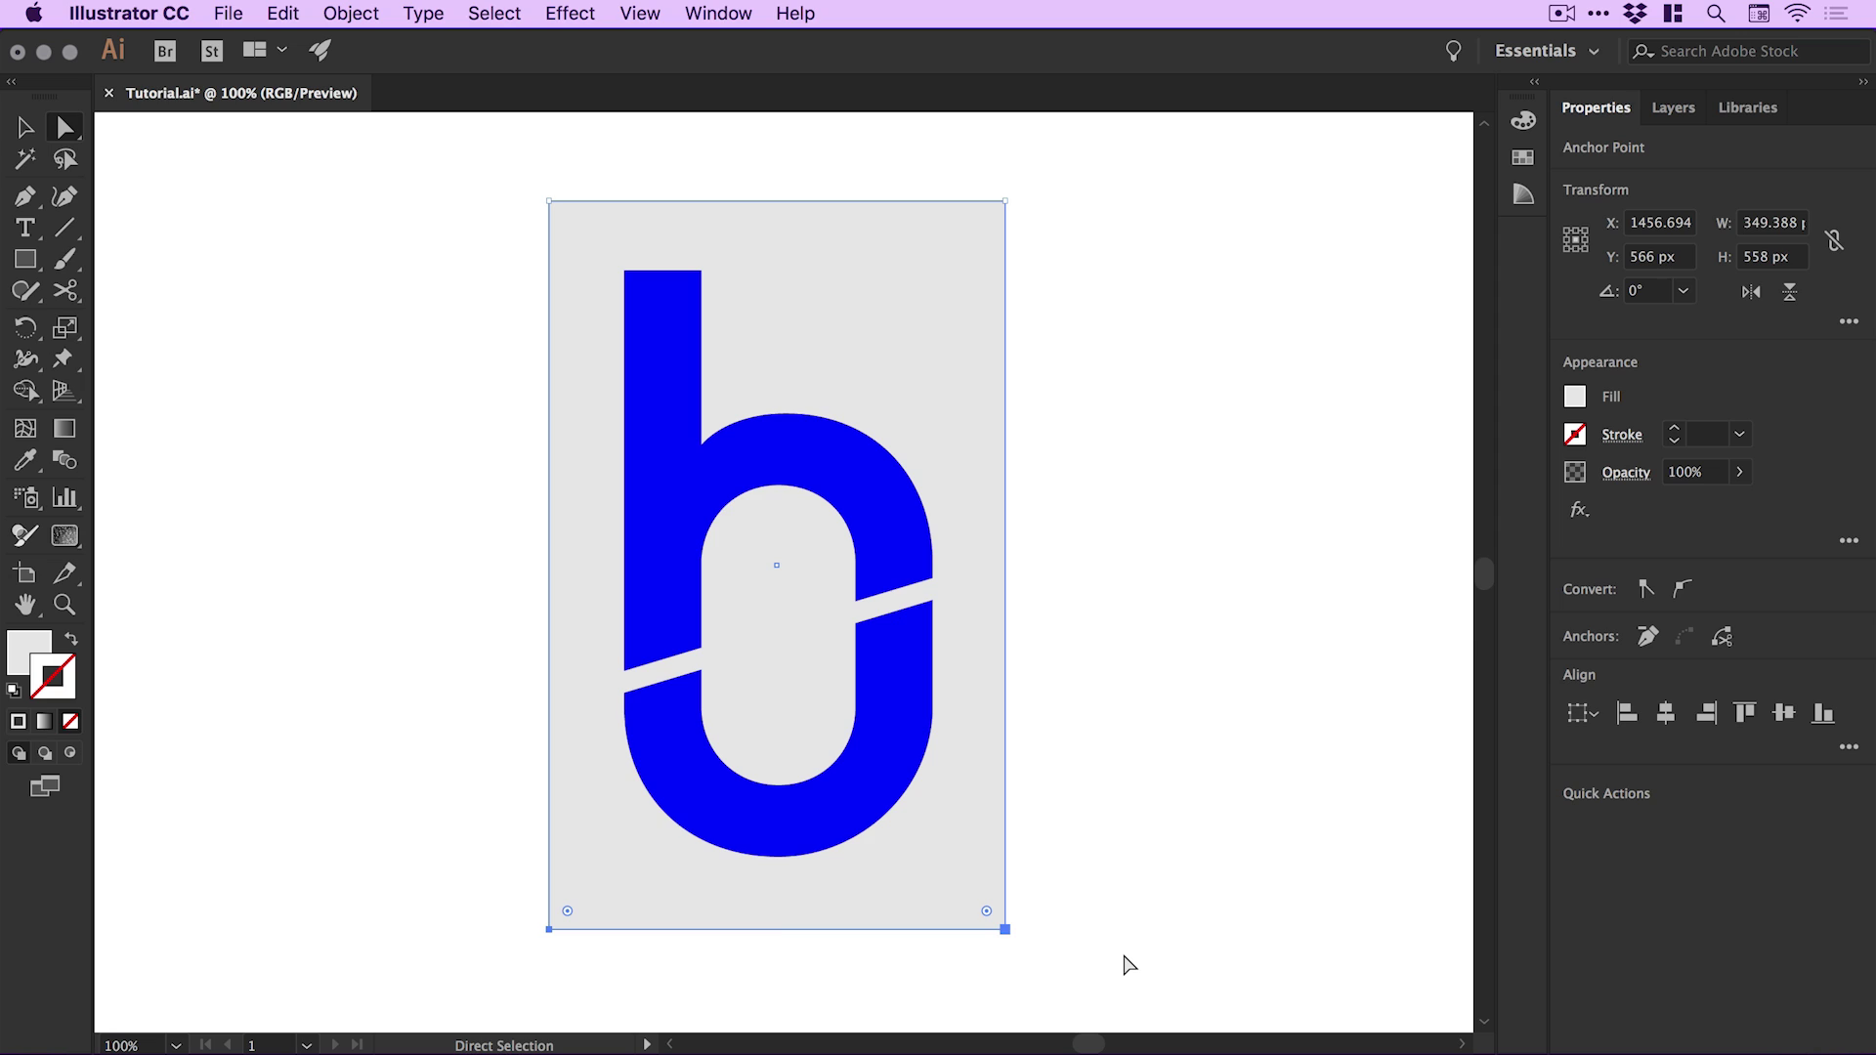
{"action": "key", "text": "v"}
{"action": "left_click", "coordinate": [1090, 495]}
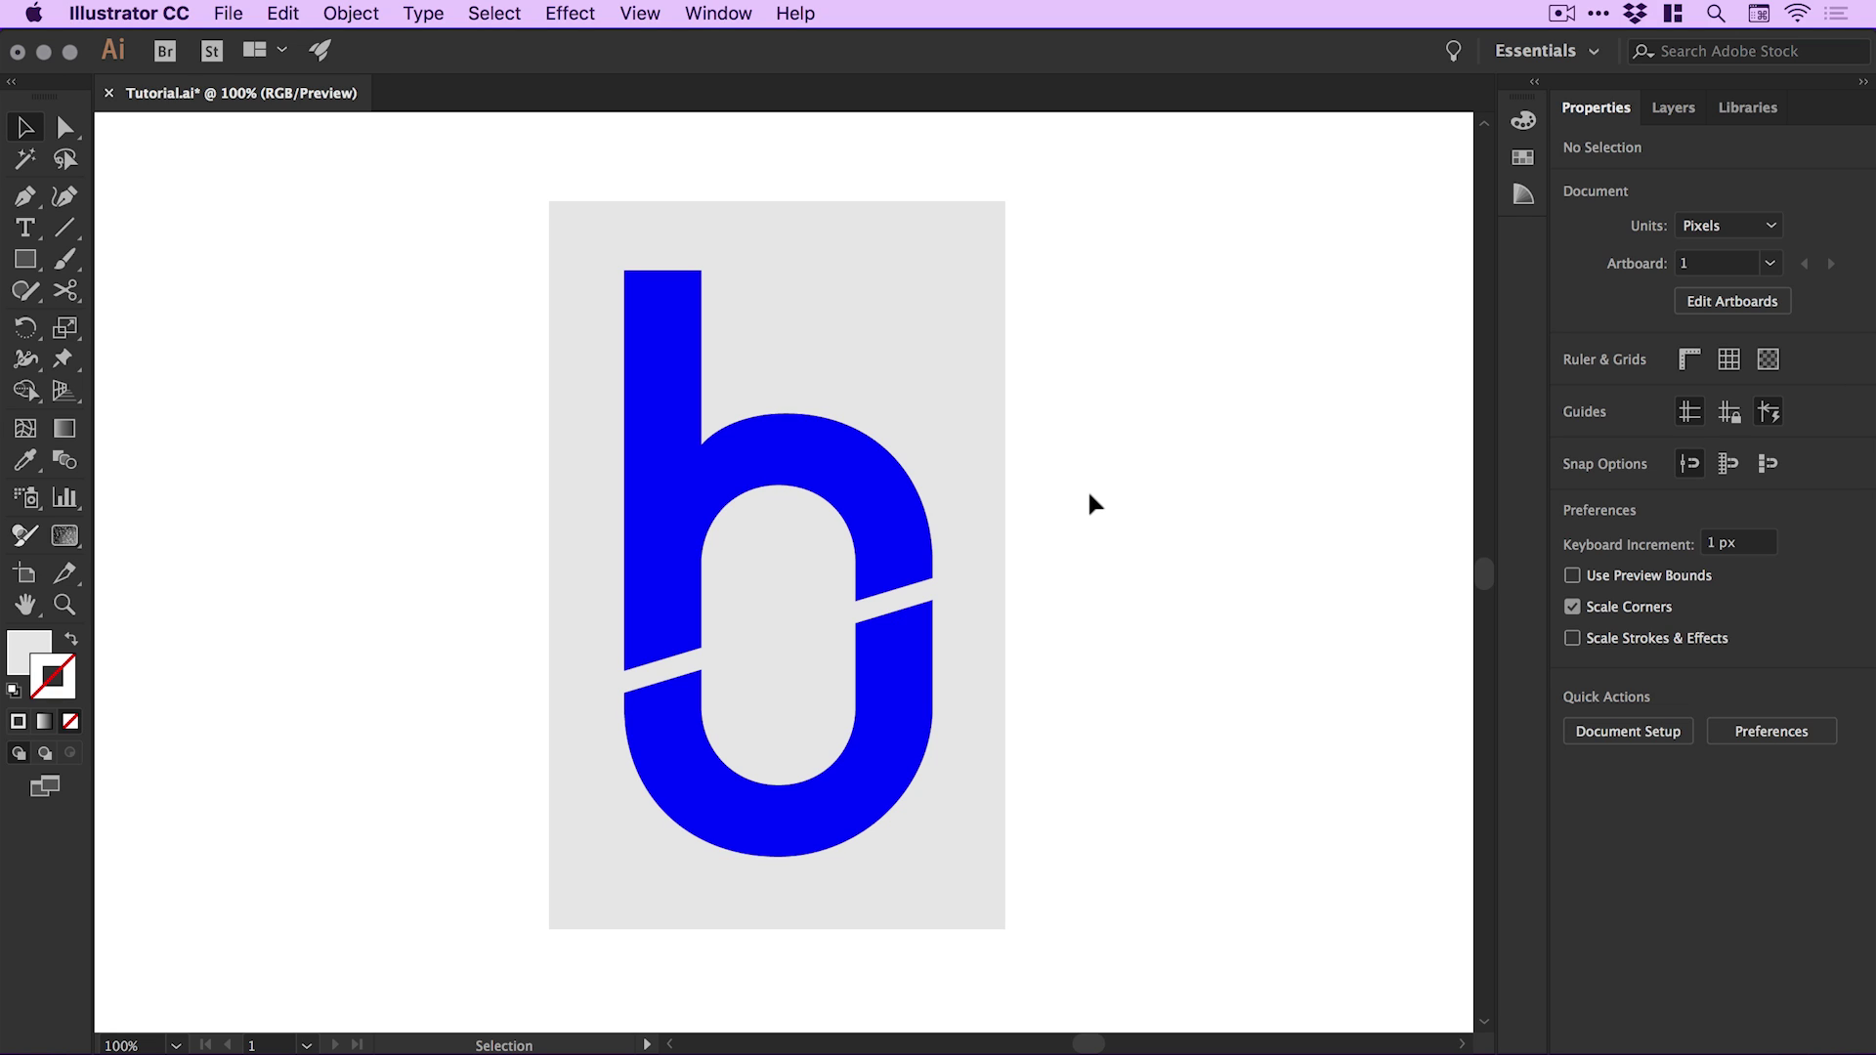
Thin the diagonal line's stroke to 14 pt
{"action": "left_click", "coordinate": [913, 596]}
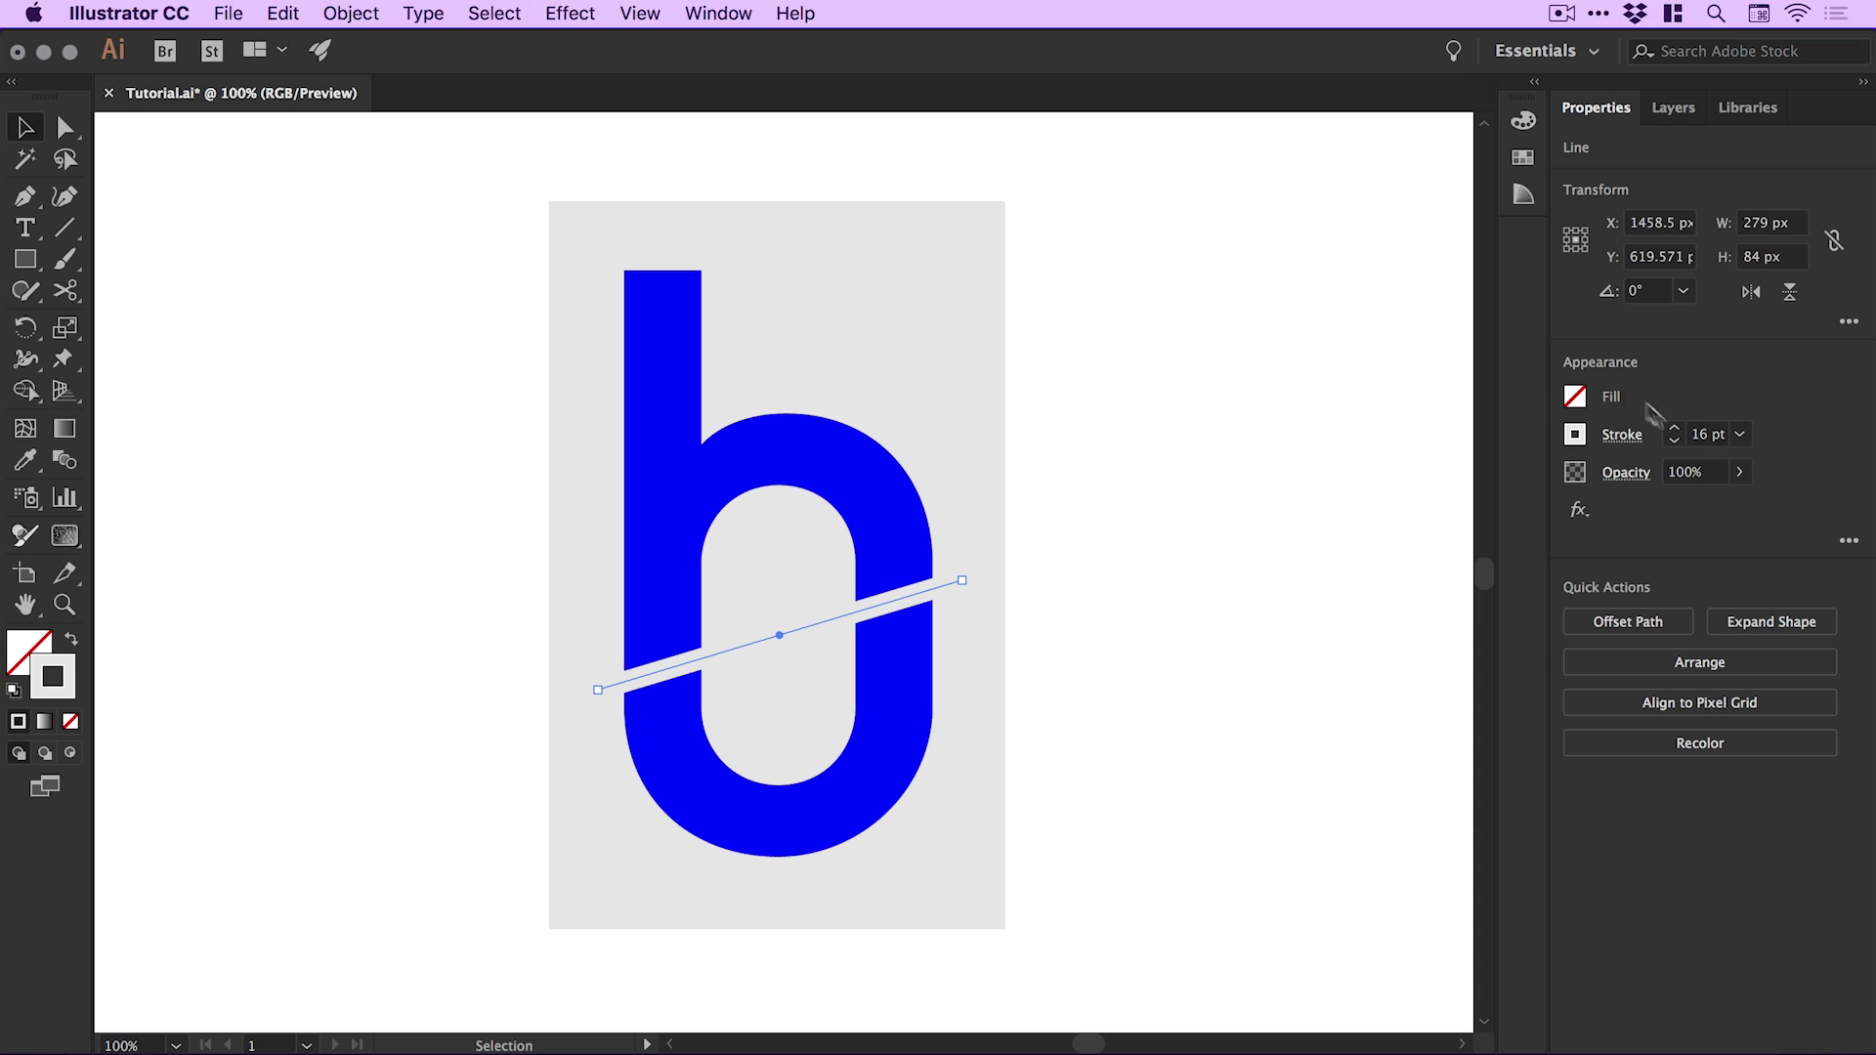
{"action": "left_click", "coordinate": [1675, 444]}
{"action": "left_click", "coordinate": [1676, 443]}
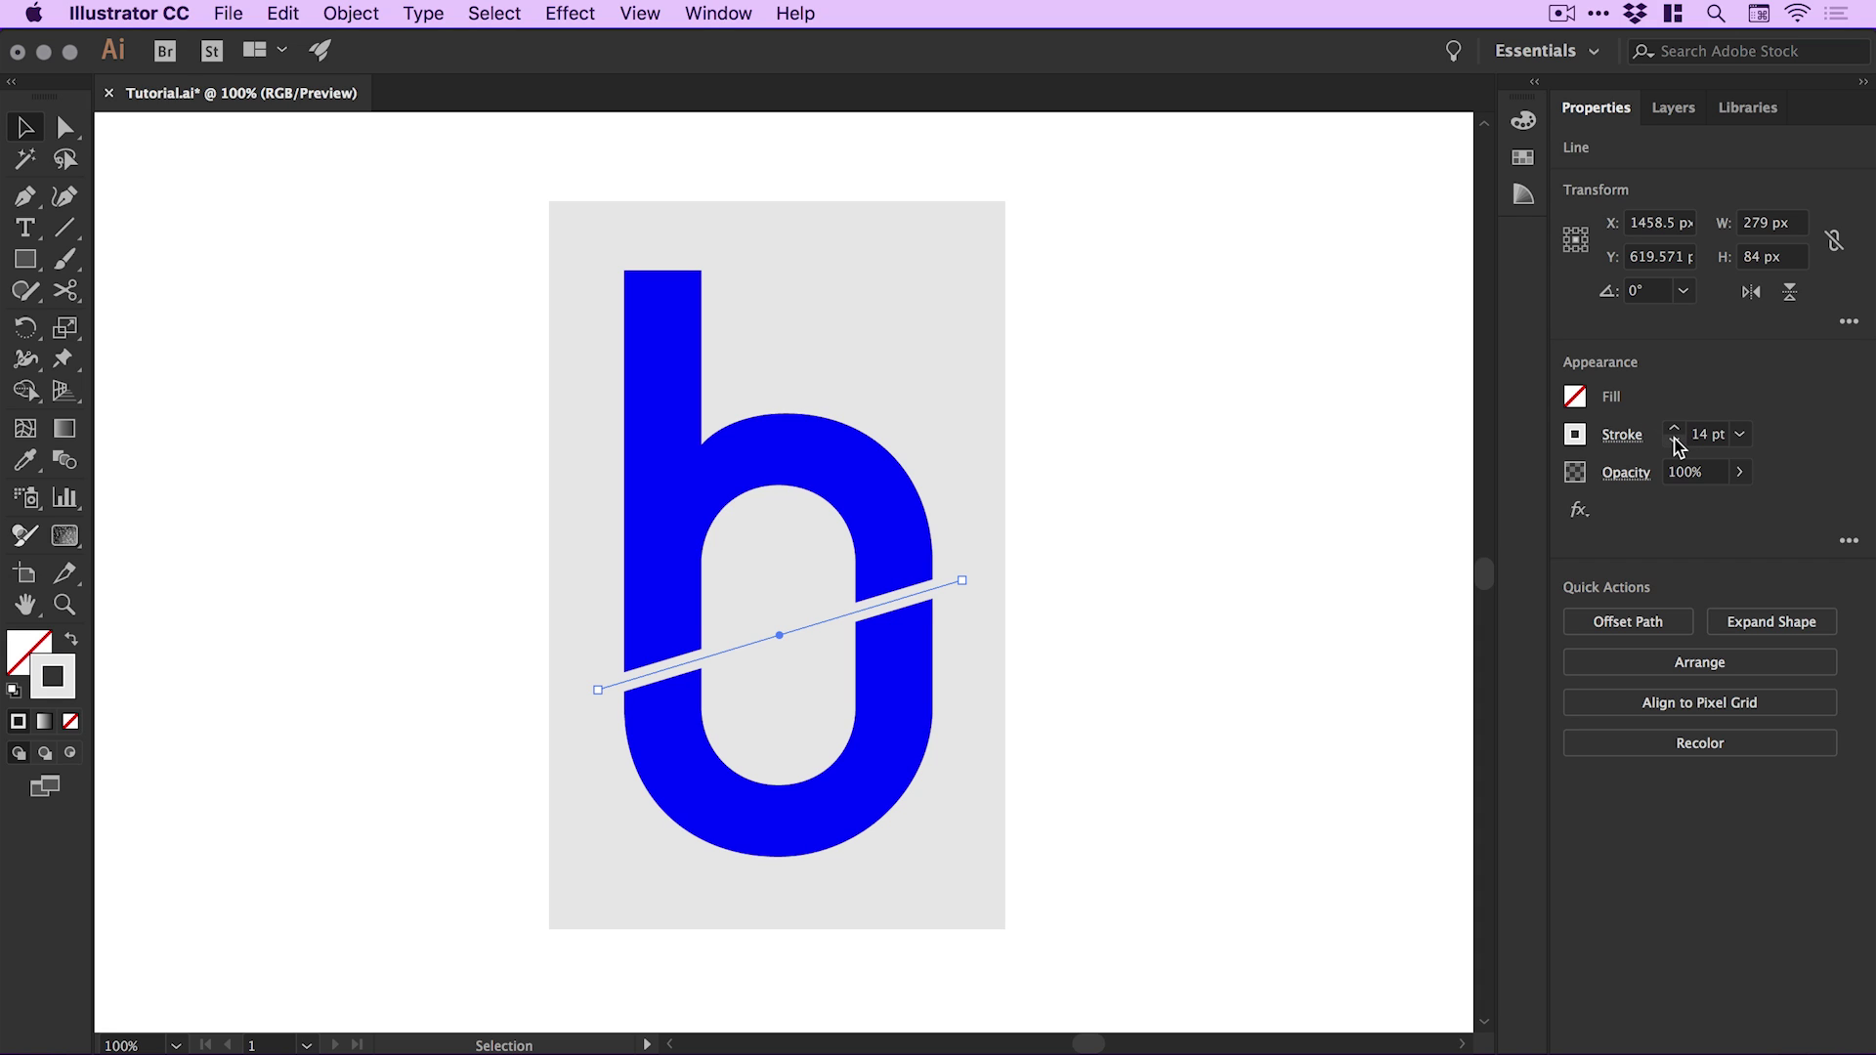
{"action": "left_click", "coordinate": [1087, 553]}
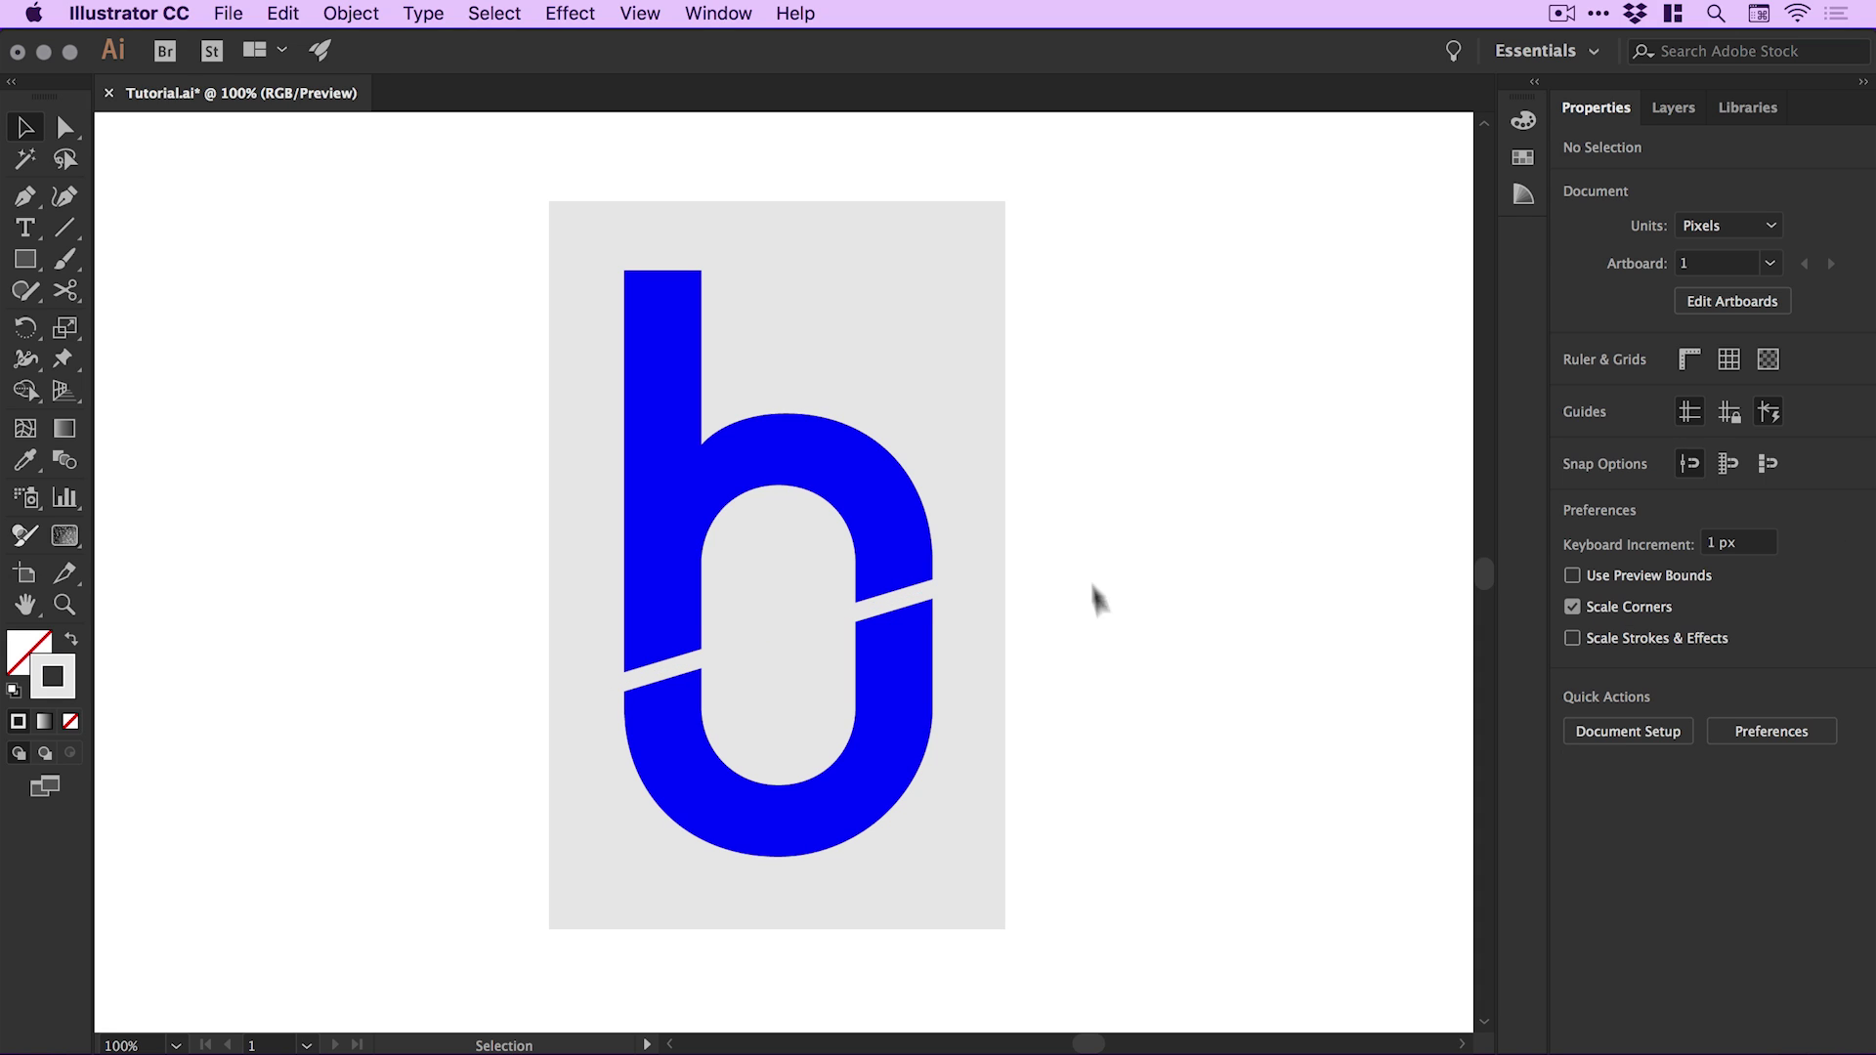
Expand all the artwork's fill and stroke into filled shapes and save the document
{"action": "left_click_drag", "start_coordinate": [1138, 739], "coordinate": [532, 424]}
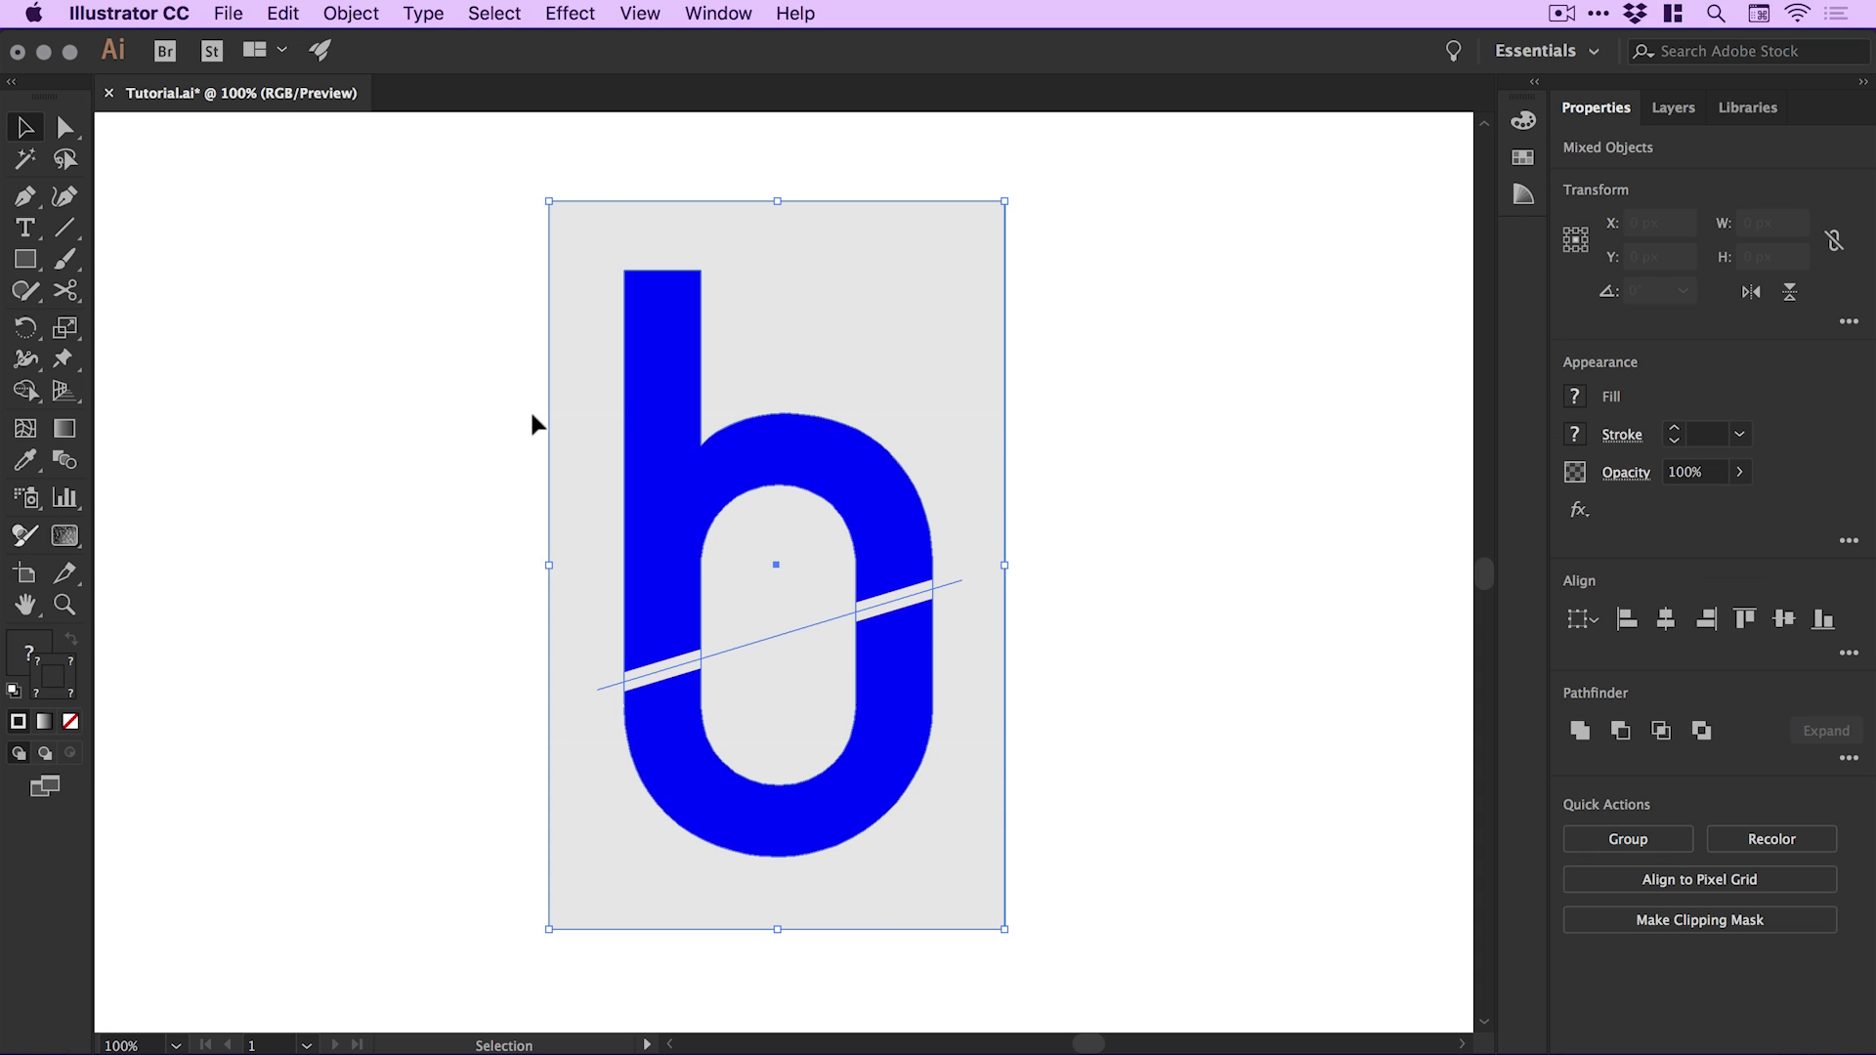
{"action": "left_click", "coordinate": [351, 13]}
{"action": "left_click", "coordinate": [398, 300]}
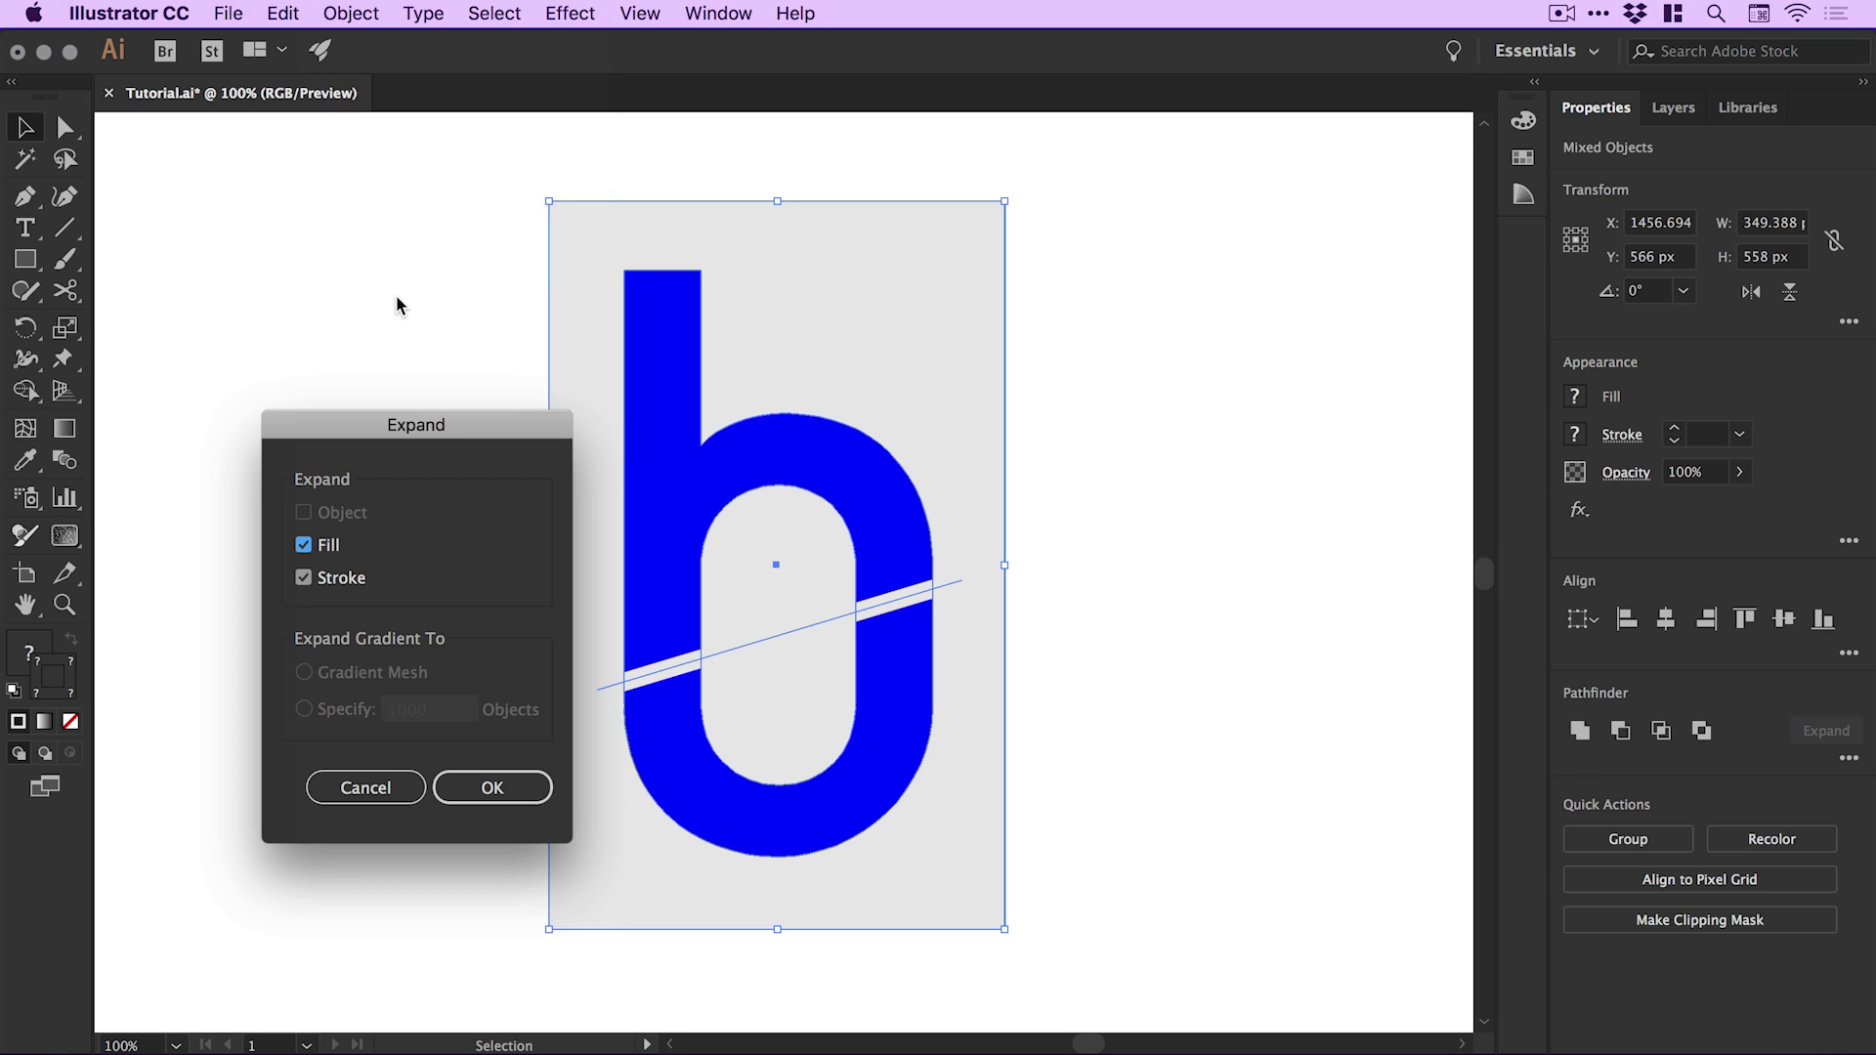
{"action": "left_click", "coordinate": [496, 789]}
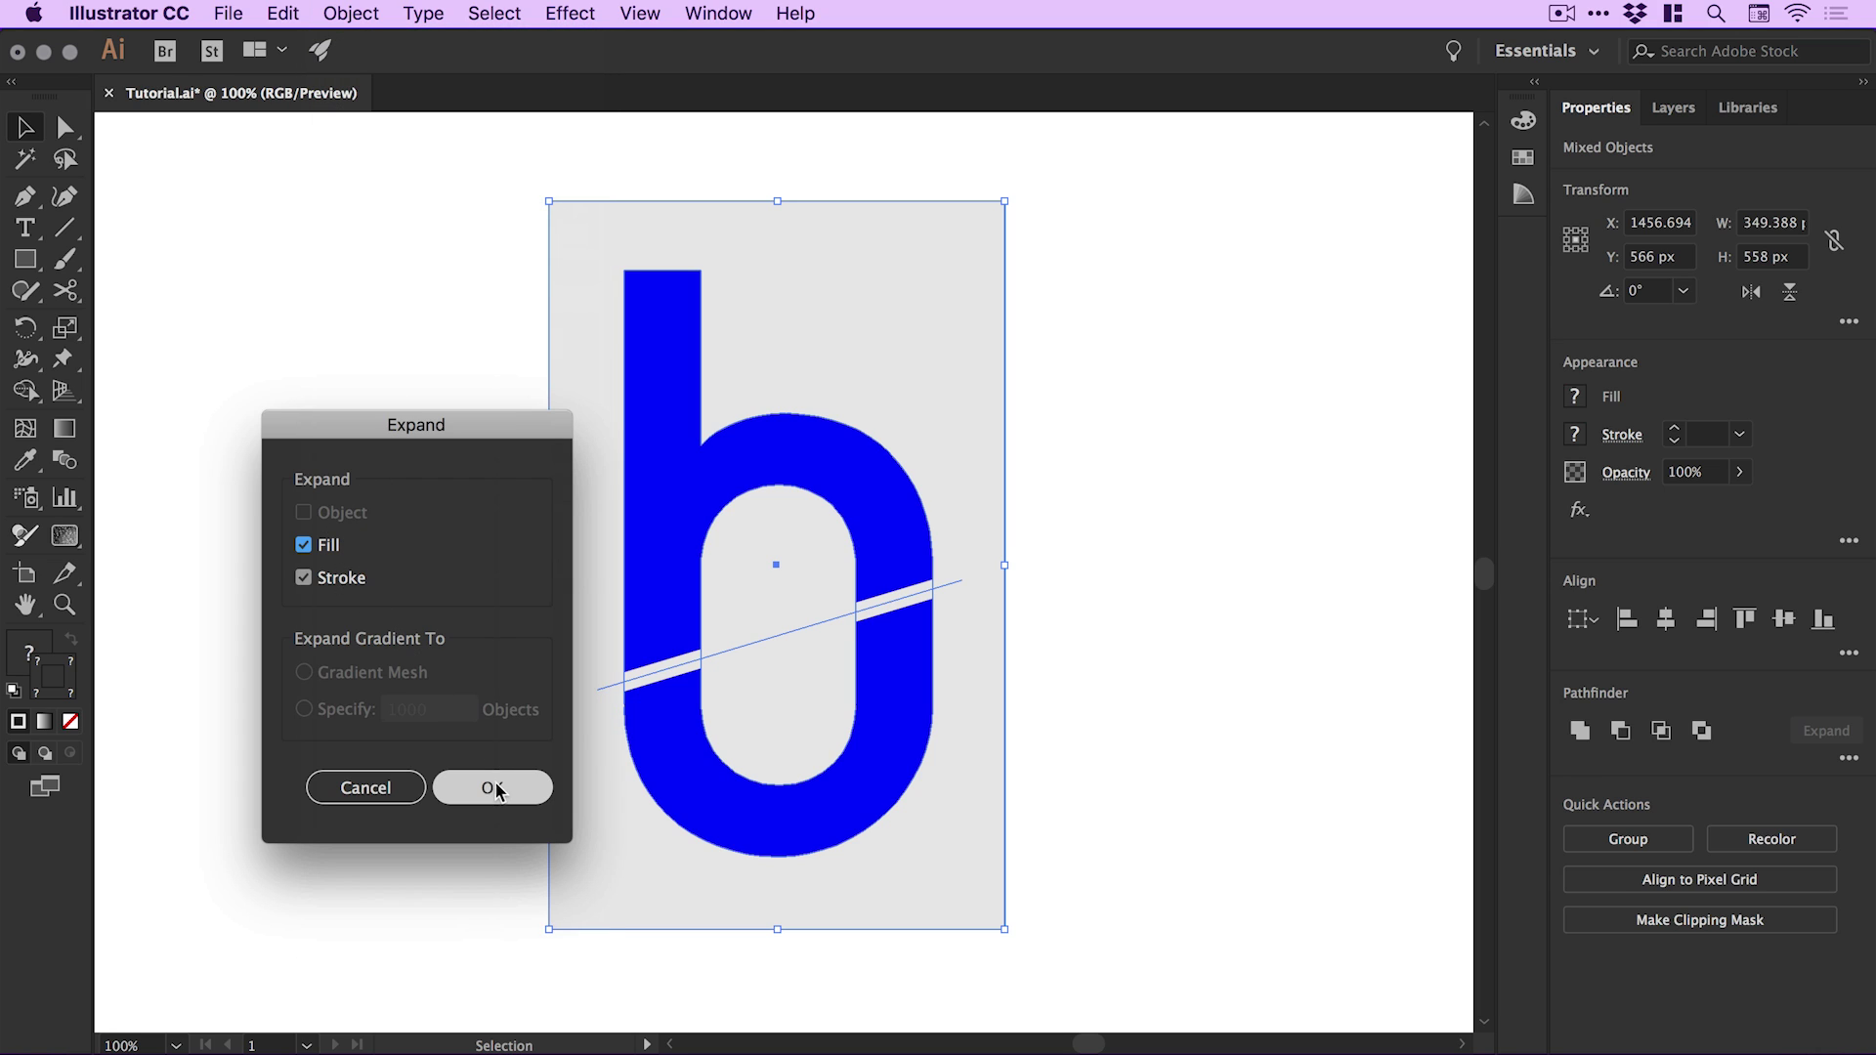
{"action": "left_click", "coordinate": [1077, 530]}
{"action": "key", "text": "super+s"}
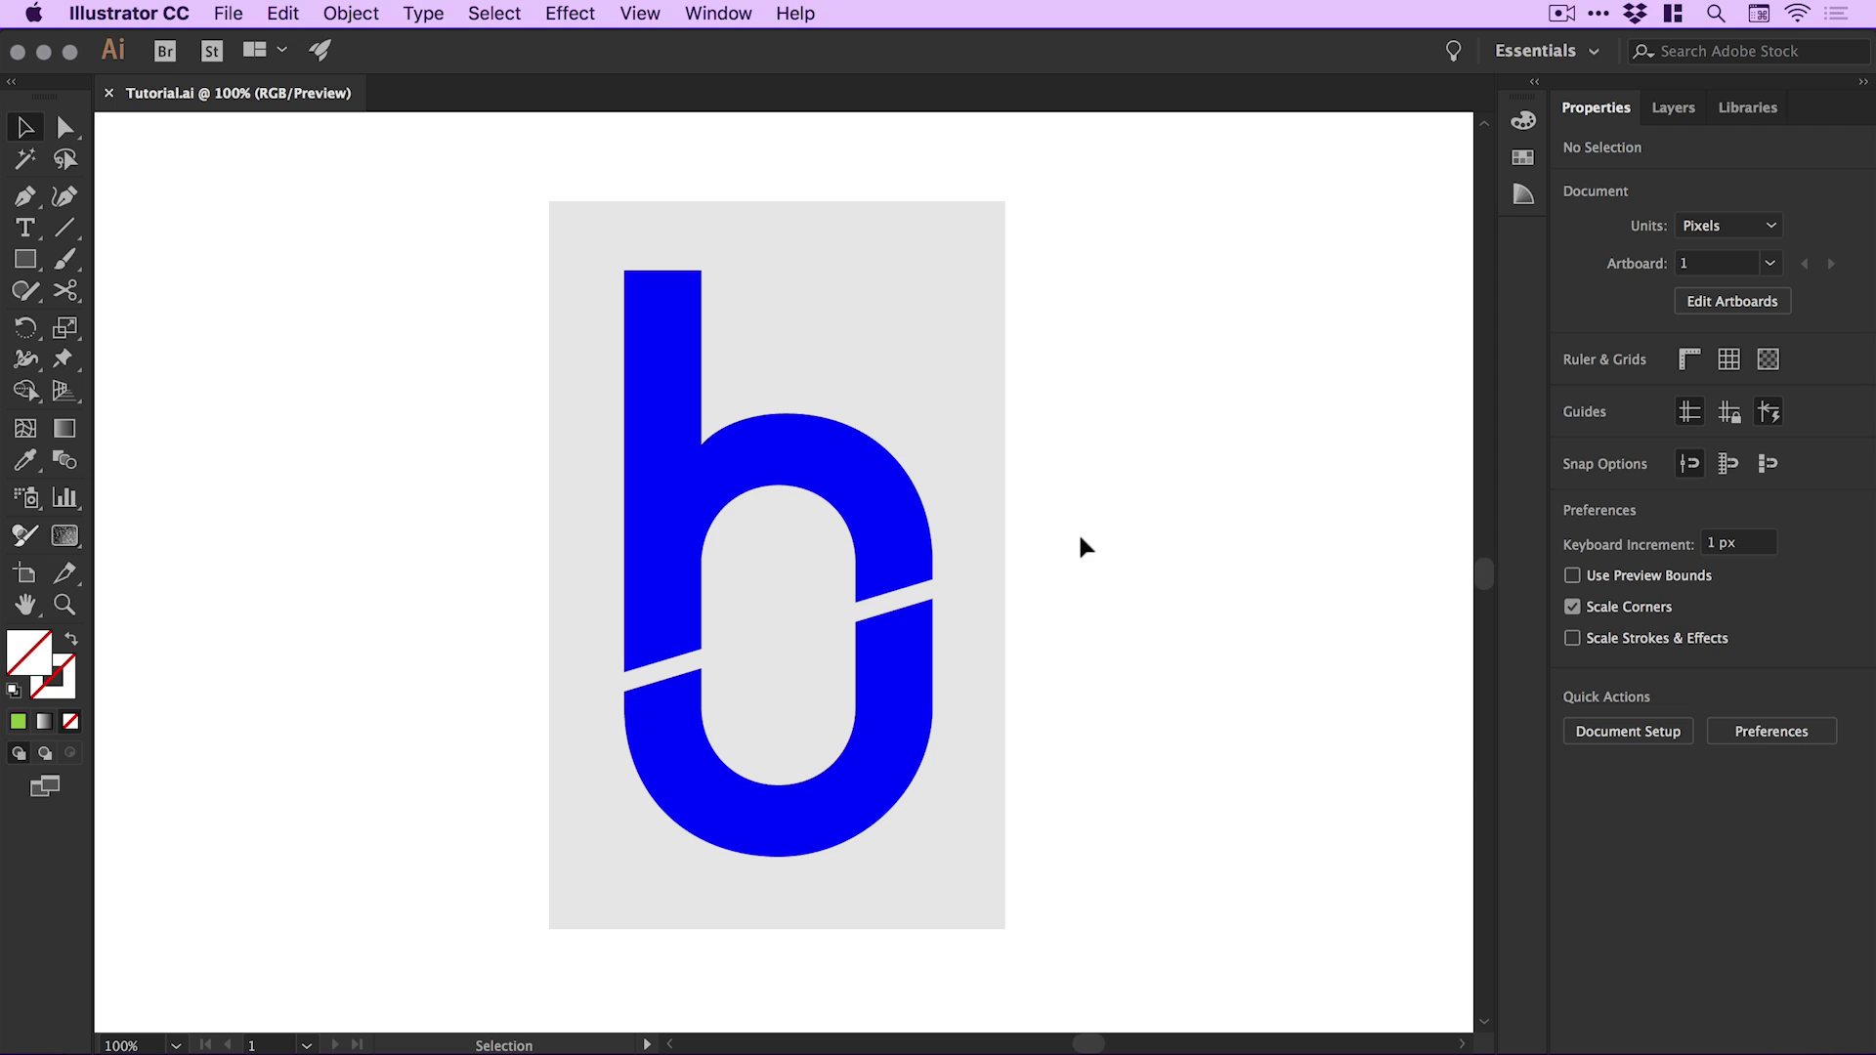
Drag the b's two top anchors up so the stem rises 48 px above the grey rectangle
{"action": "left_click", "coordinate": [64, 127]}
{"action": "left_click", "coordinate": [549, 254]}
{"action": "left_click", "coordinate": [625, 270]}
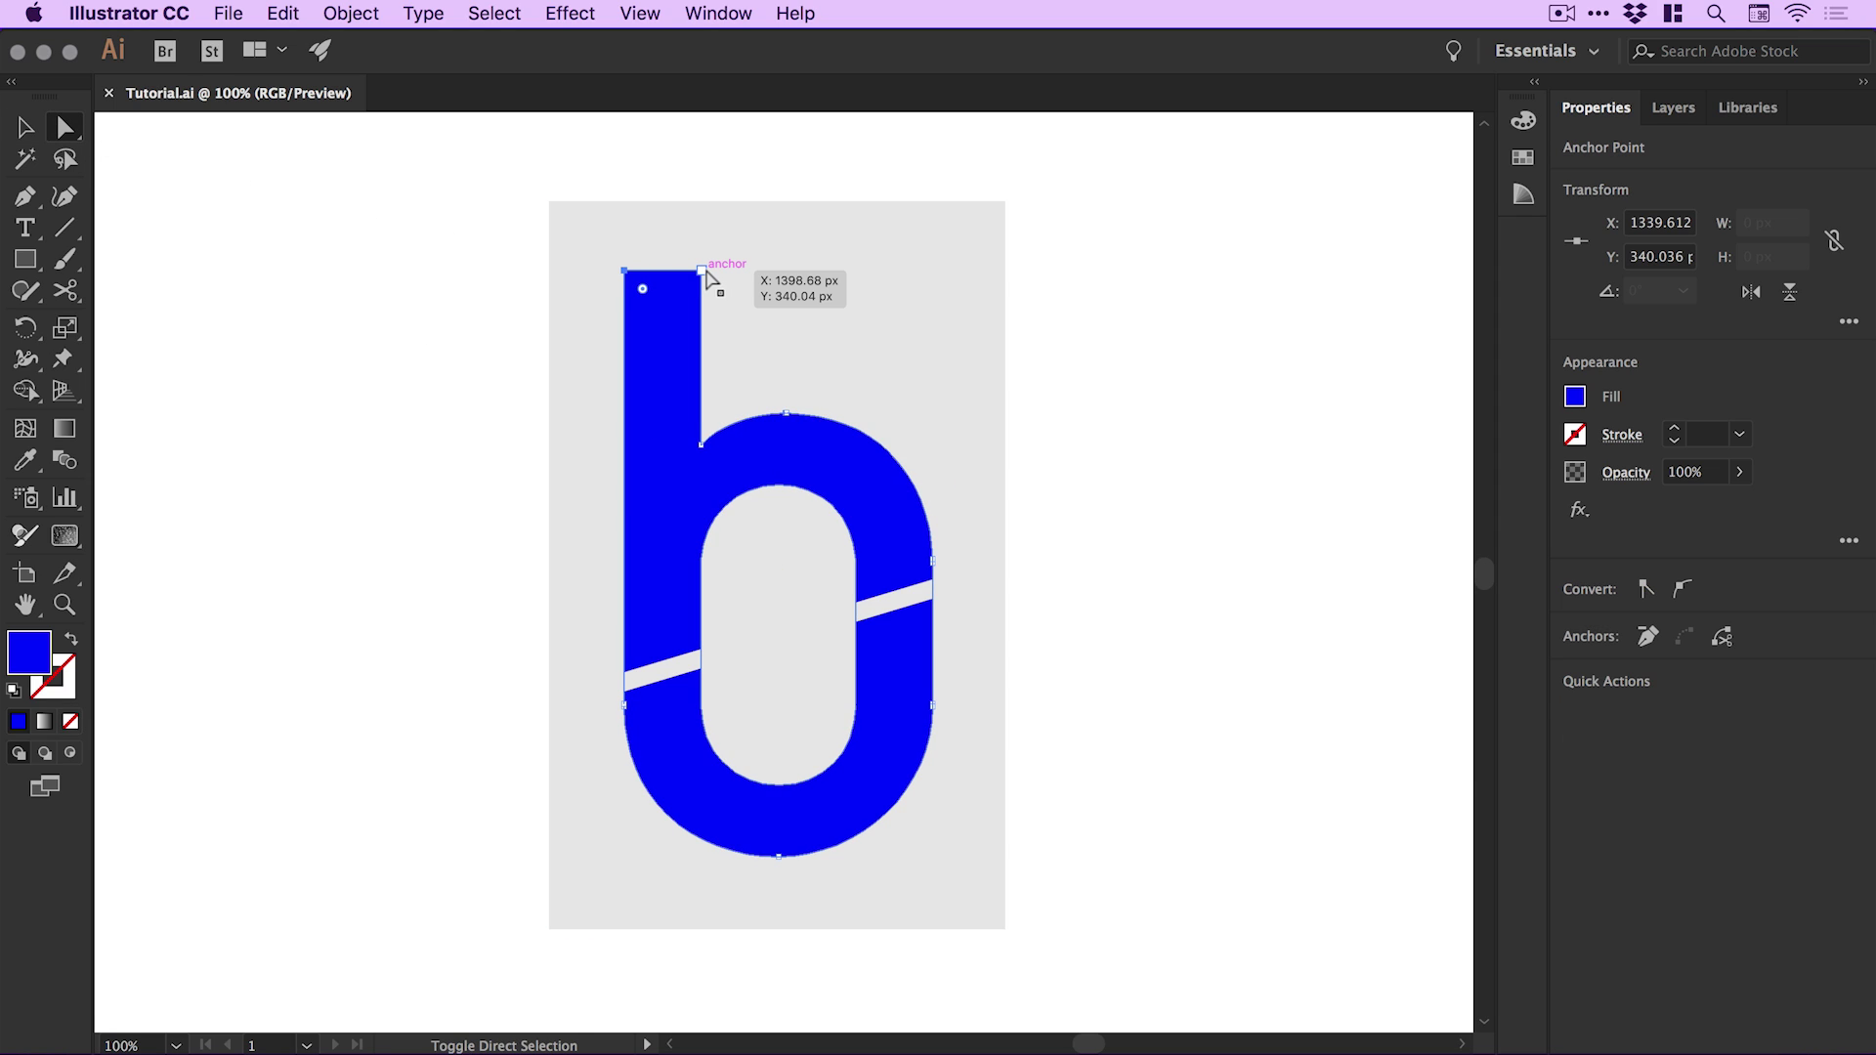
{"action": "left_click", "coordinate": [704, 272], "text": "shift"}
{"action": "left_click_drag", "start_coordinate": [701, 271], "coordinate": [700, 190]}
{"action": "key", "text": "v"}
{"action": "left_click", "coordinate": [401, 279]}
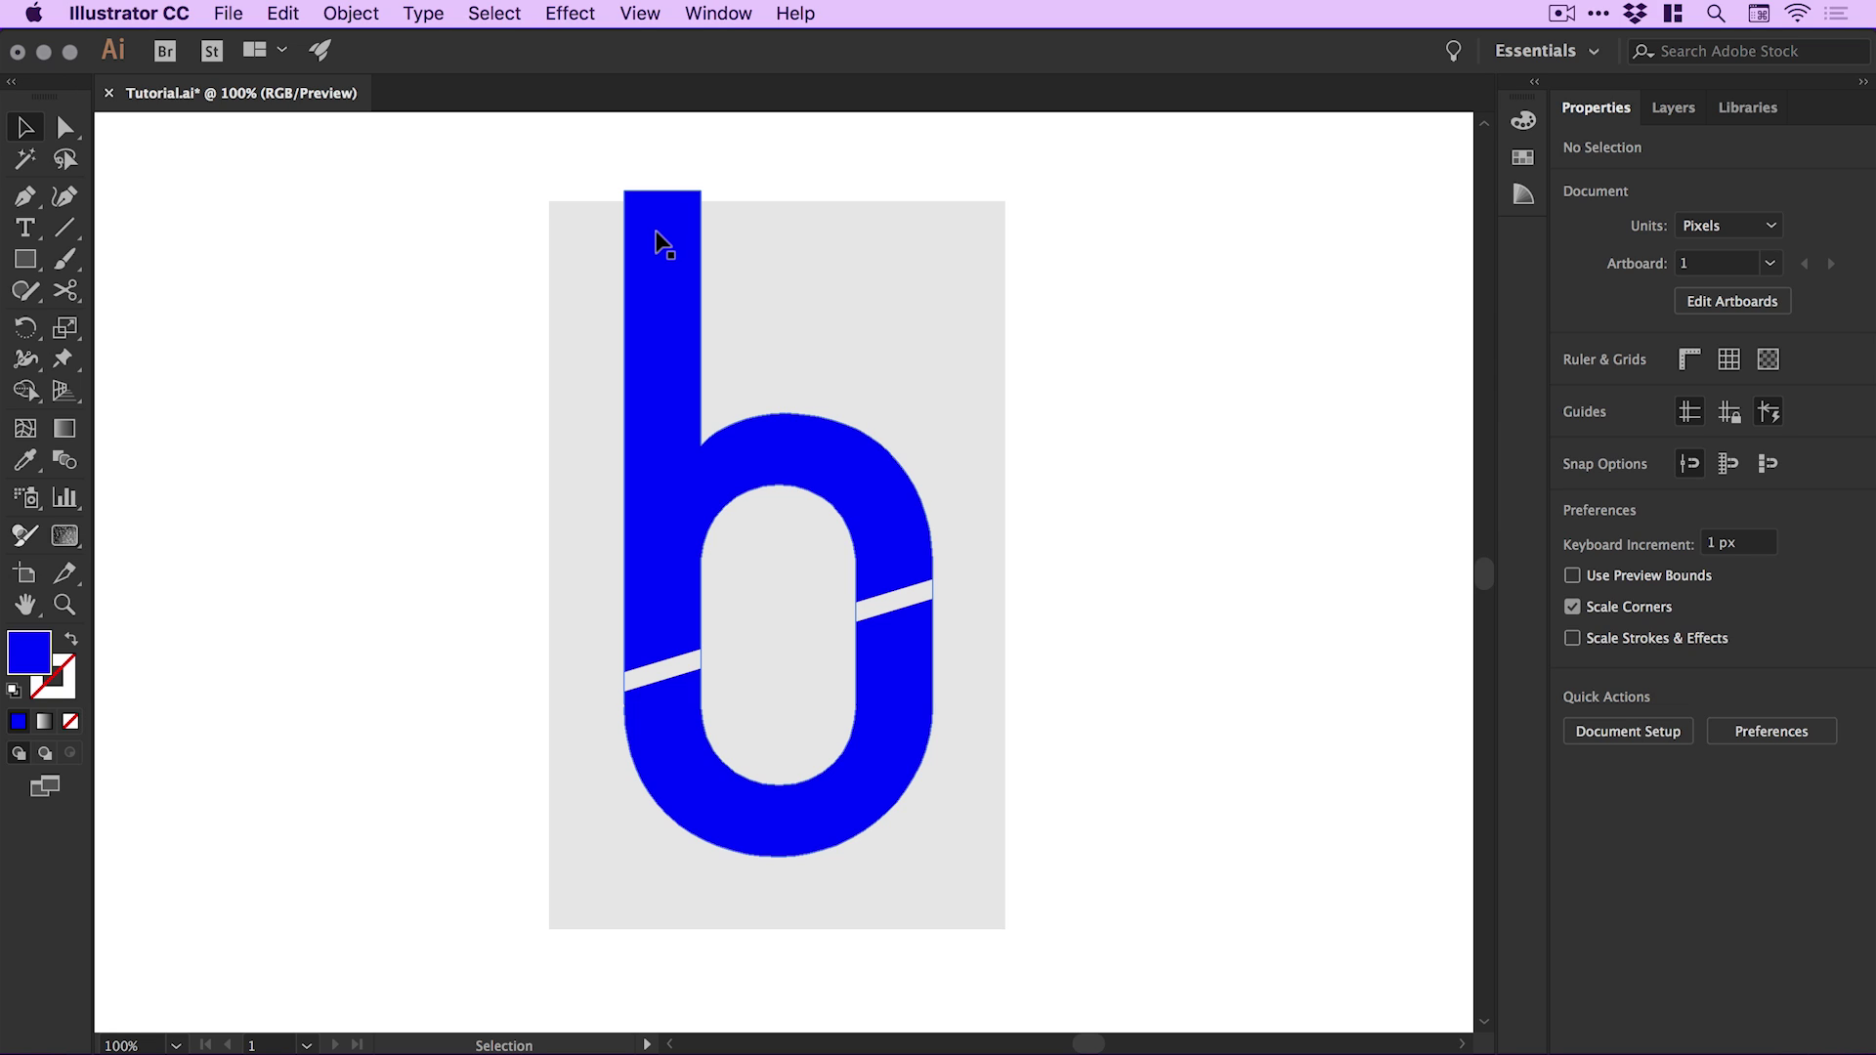
Fill the grey background rectangle with a magenta swatch
{"action": "left_click", "coordinate": [687, 685]}
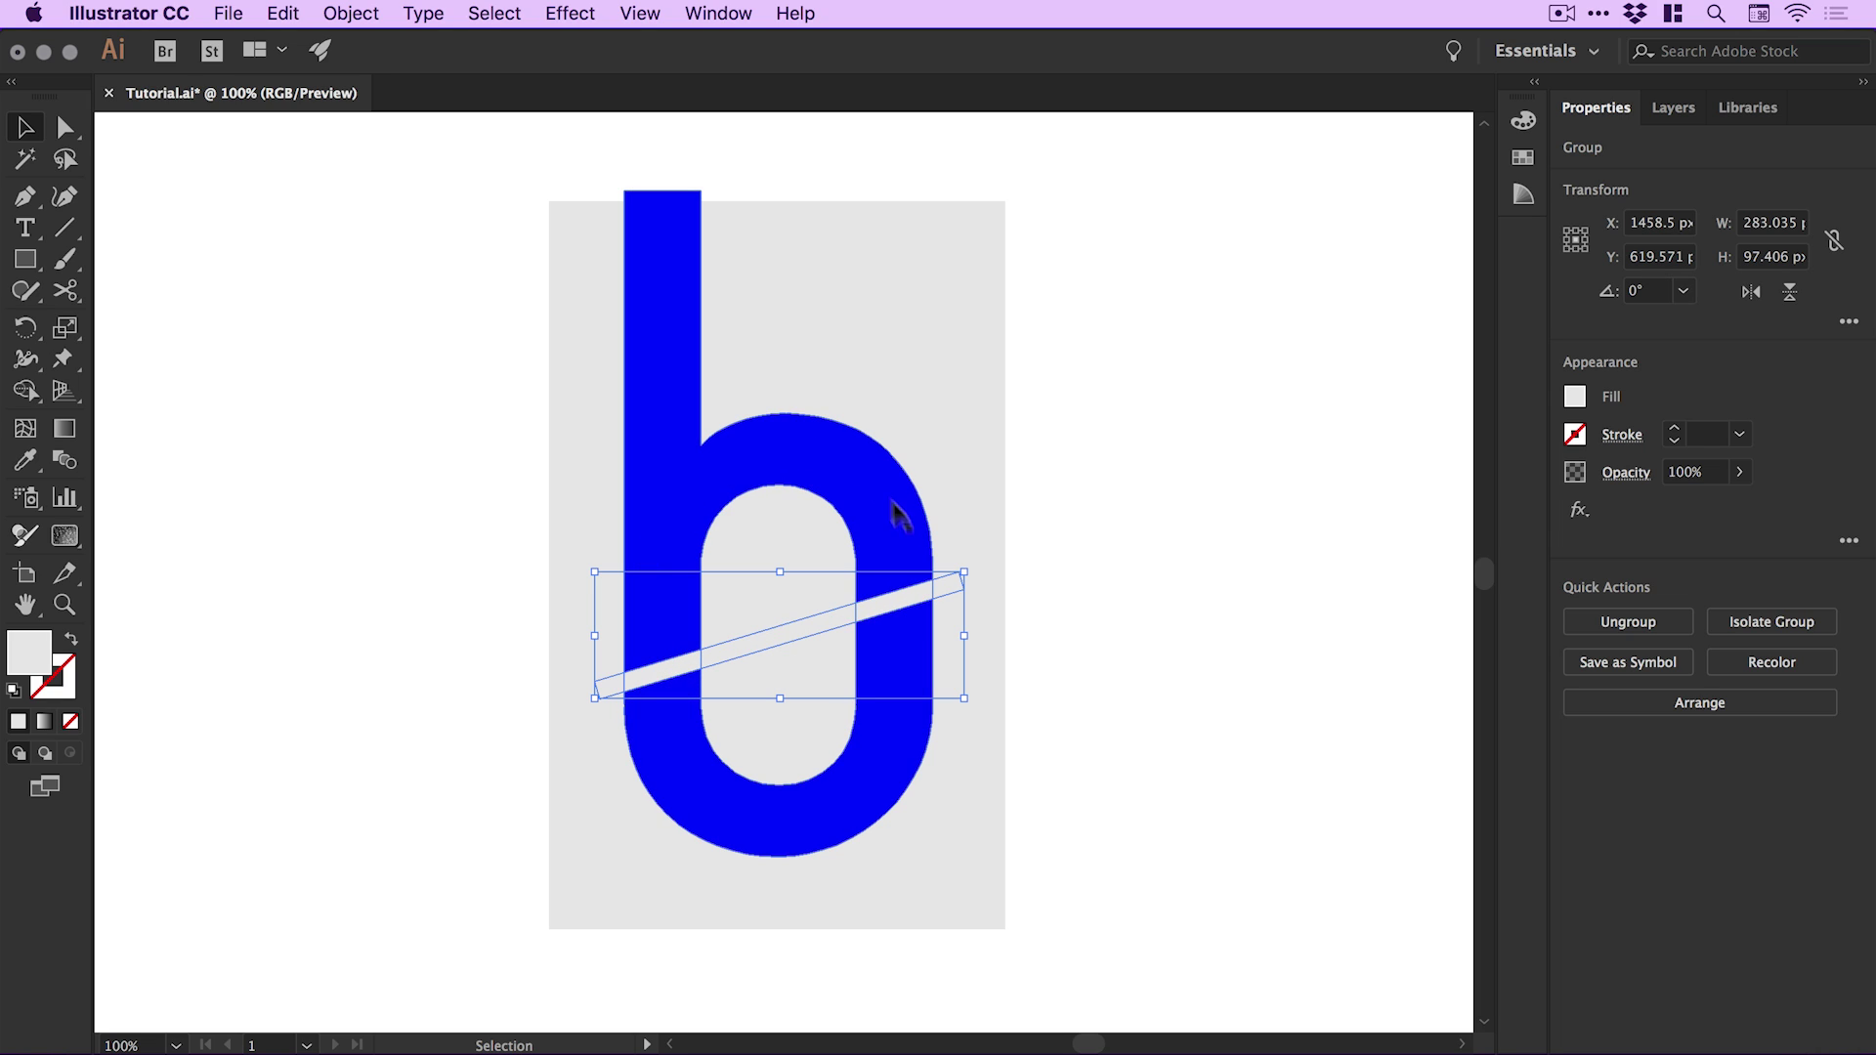
{"action": "left_click", "coordinate": [953, 400]}
{"action": "left_click", "coordinate": [1521, 161]}
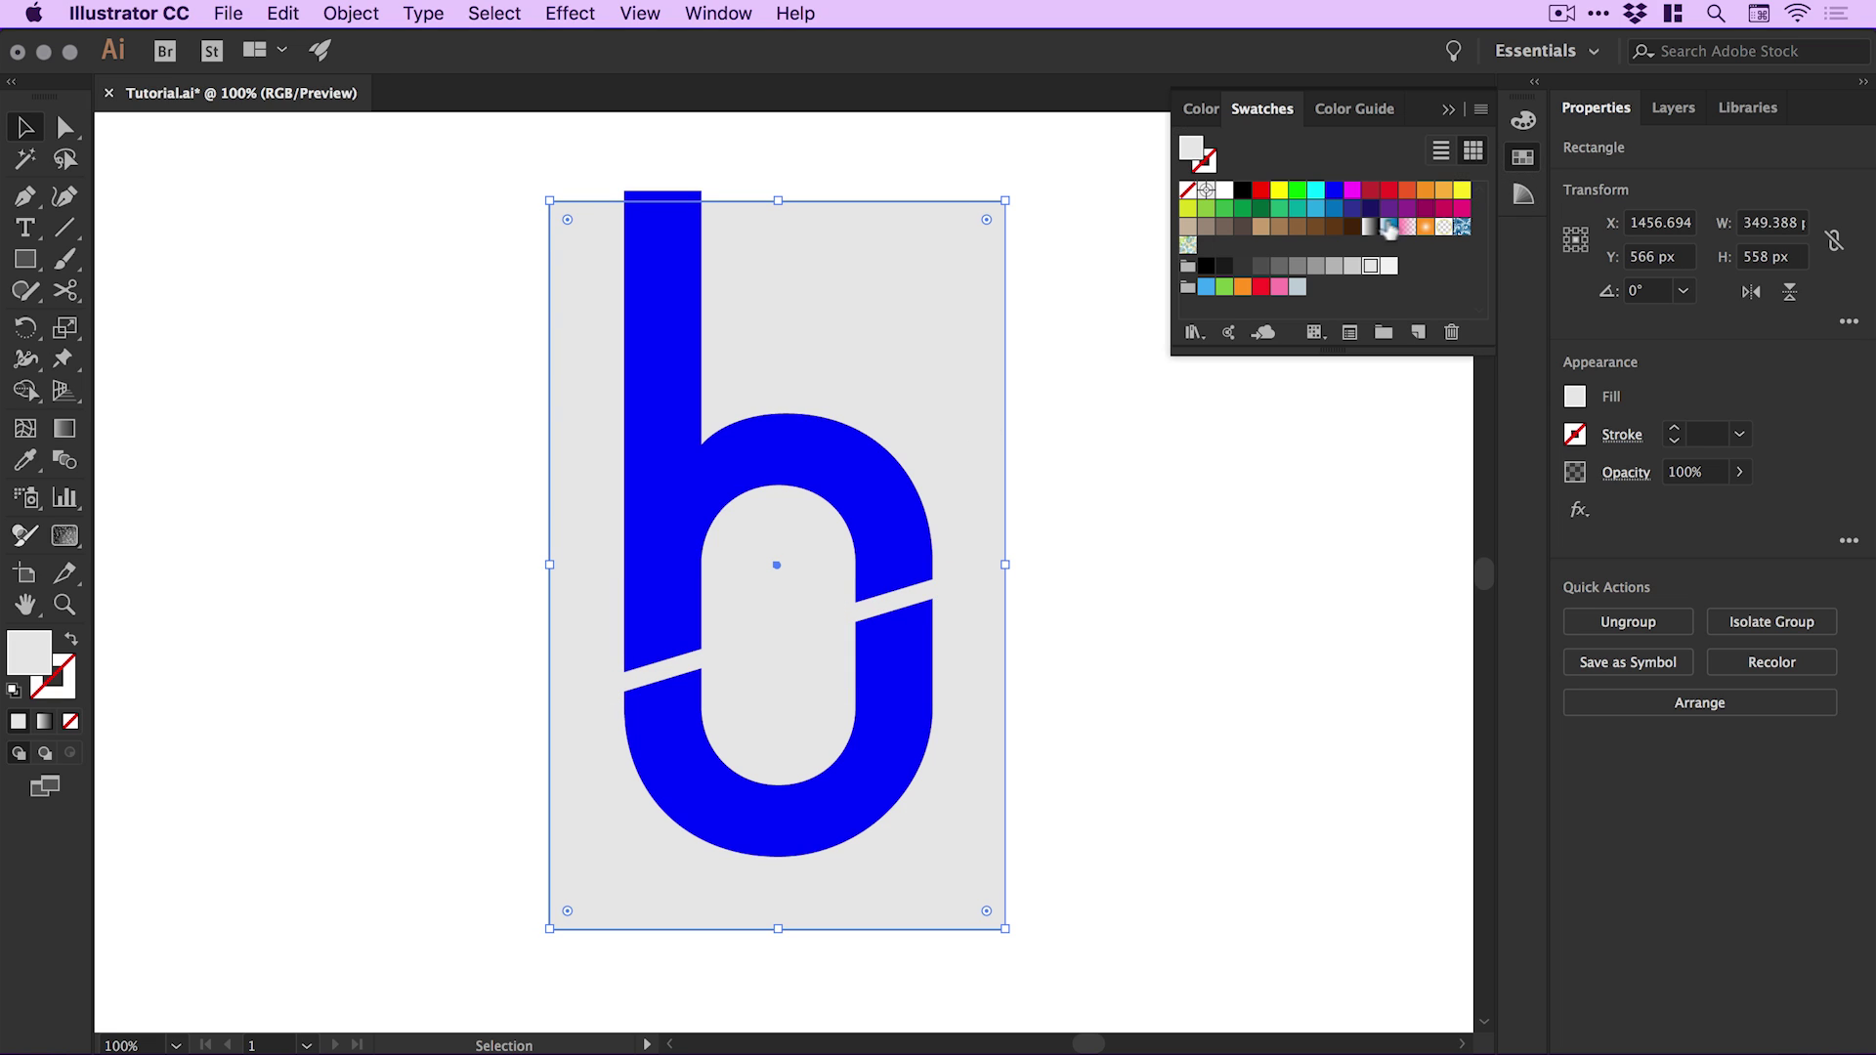
{"action": "left_click", "coordinate": [1352, 191]}
{"action": "left_click", "coordinate": [1286, 489]}
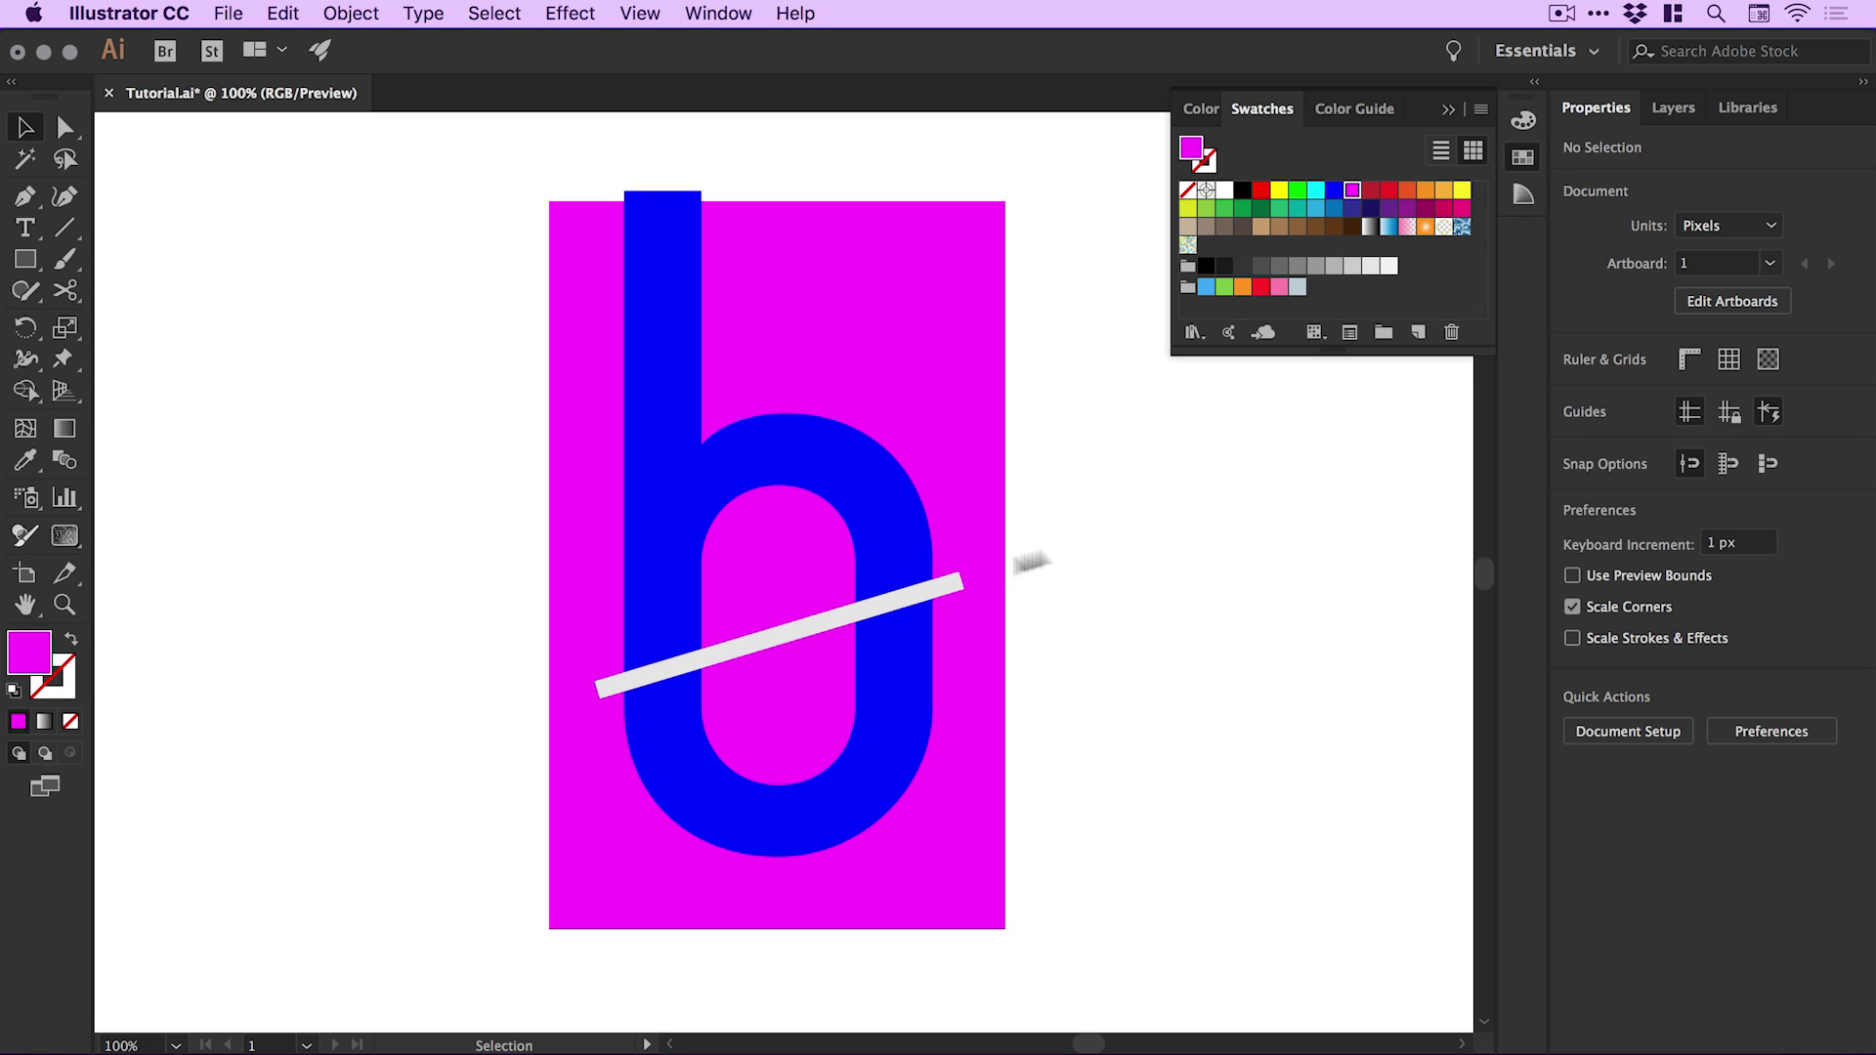
Subtract the diagonal strip from the blue b with Minus Front, cutting through its bowl
{"action": "left_click", "coordinate": [813, 633]}
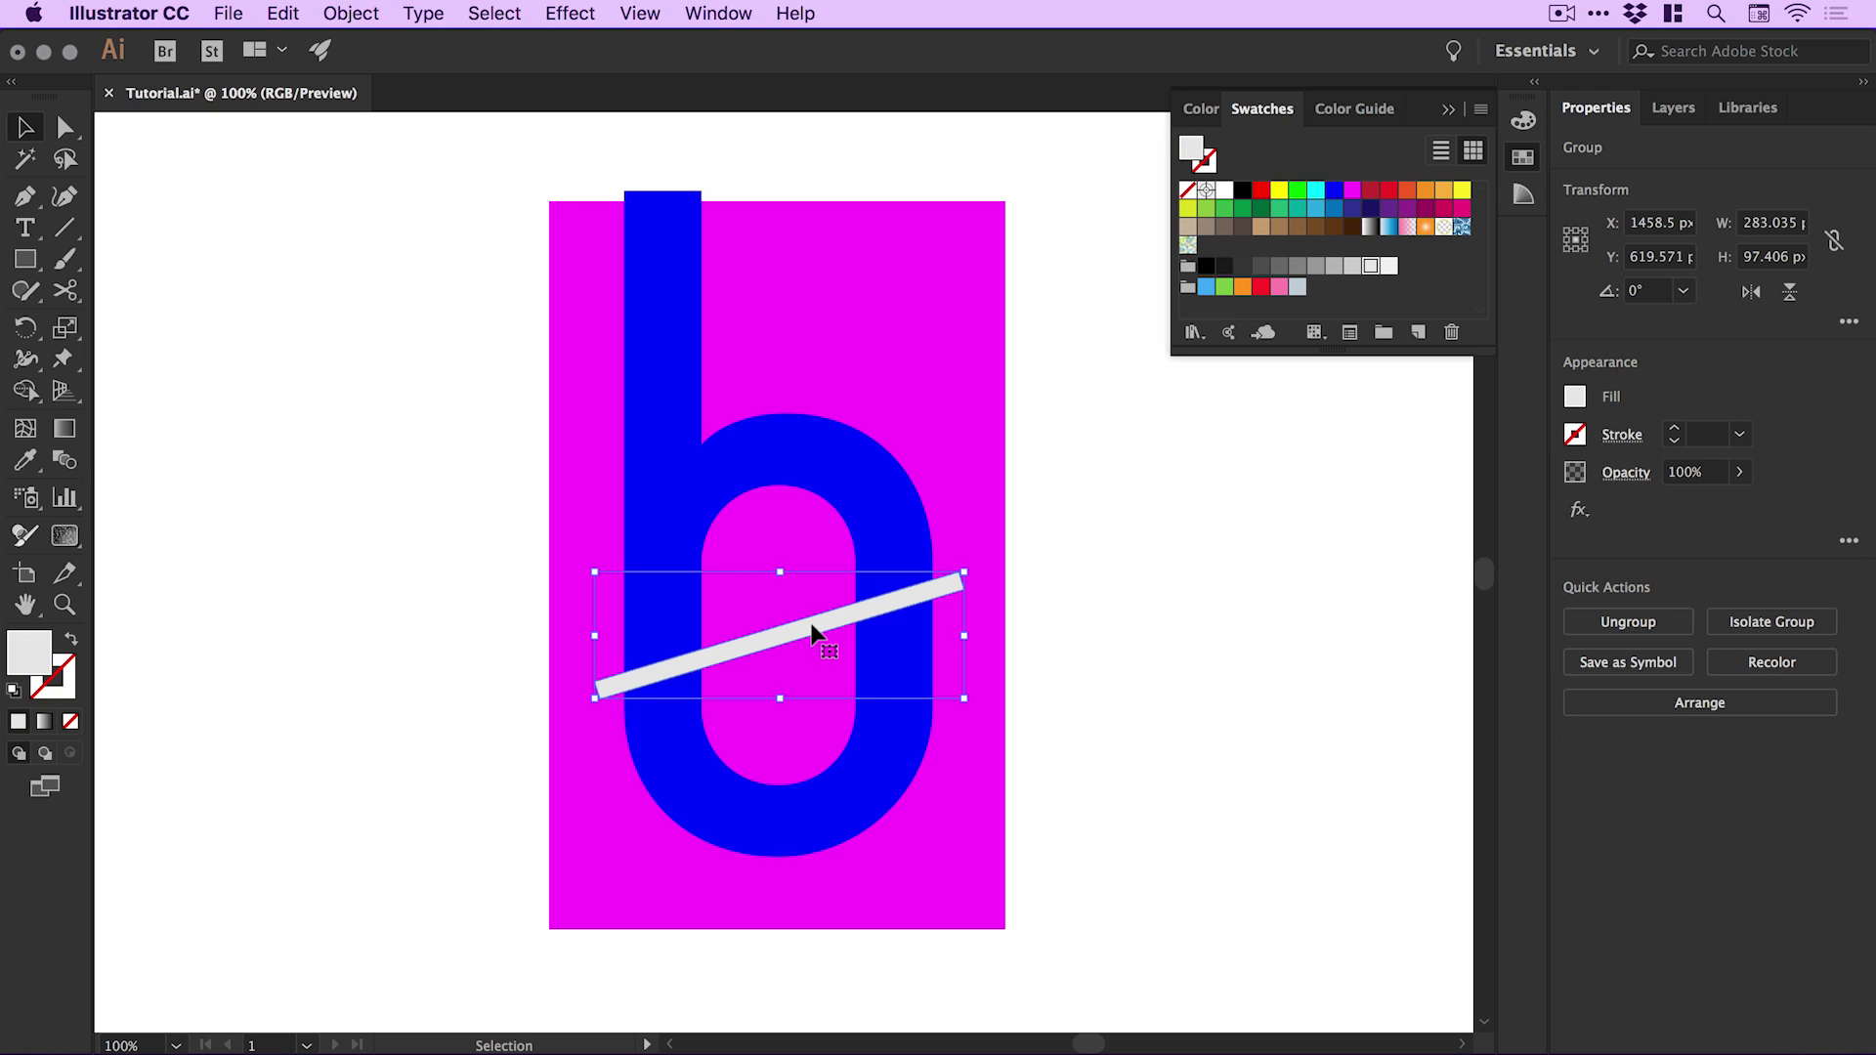
{"action": "left_click", "coordinate": [858, 479], "text": "shift"}
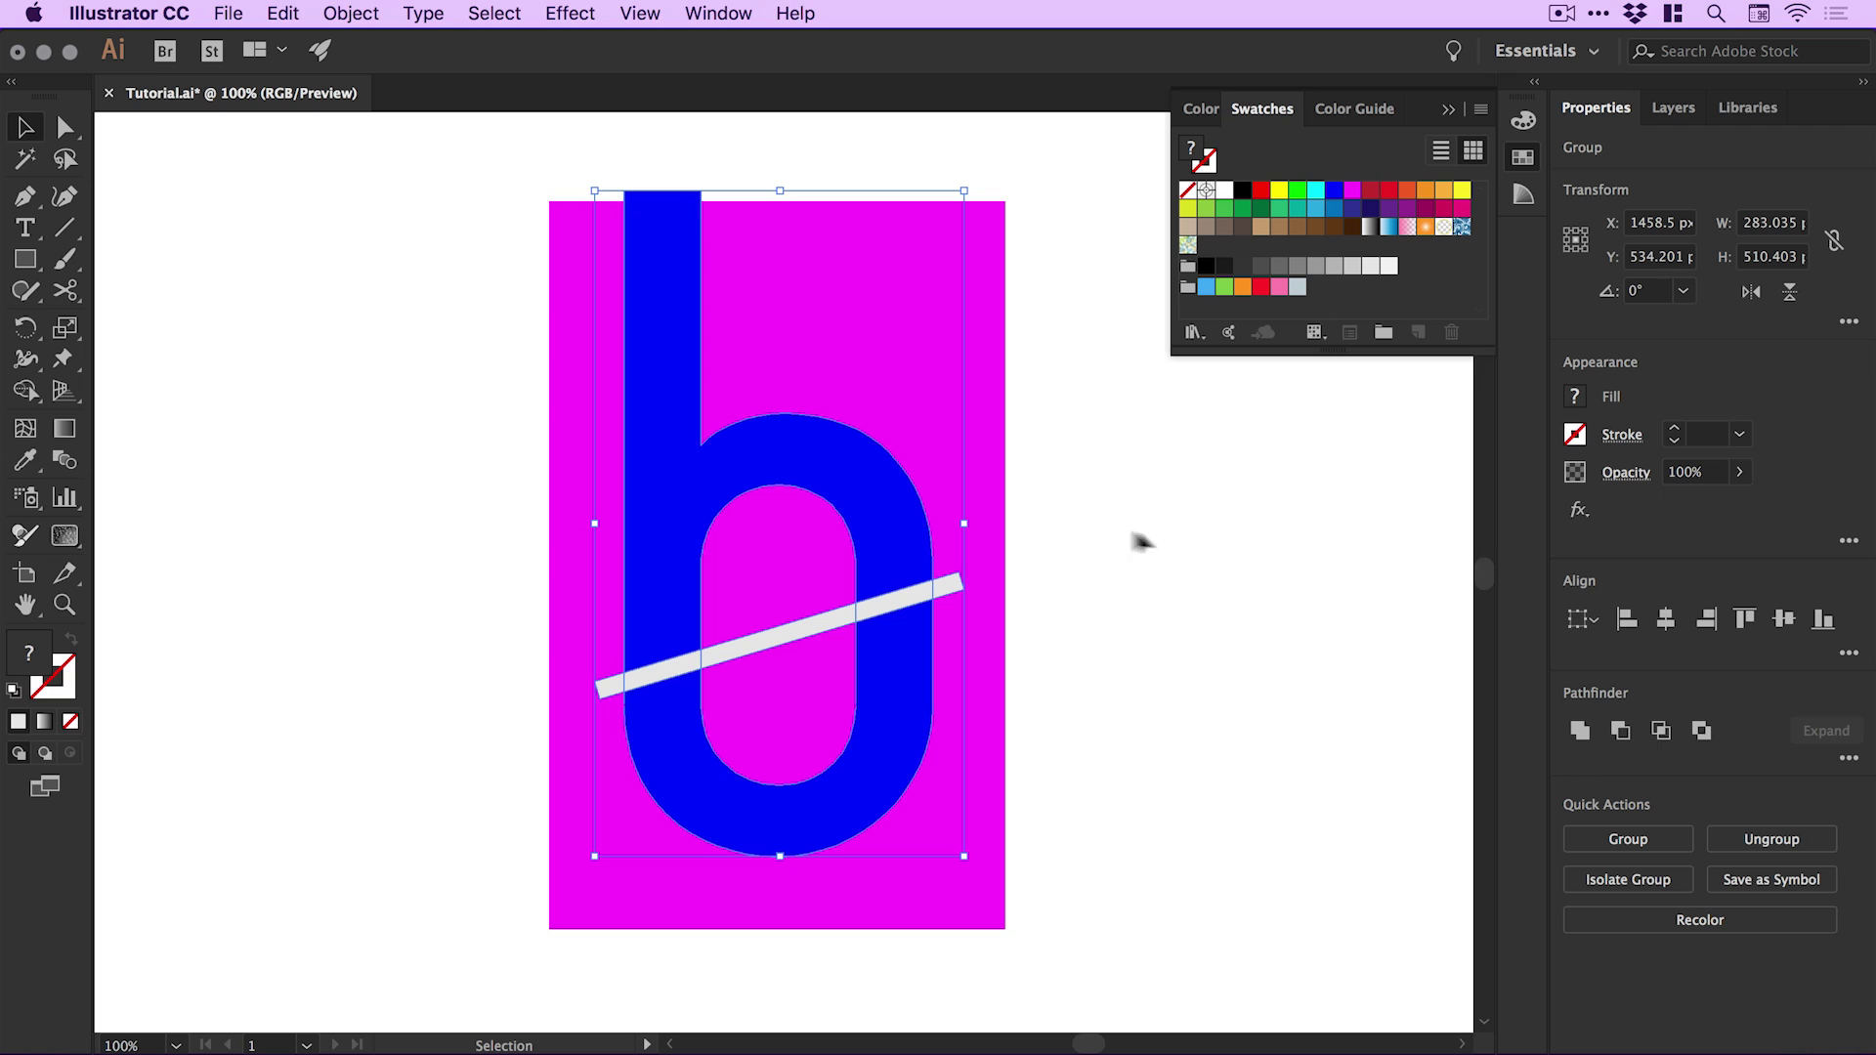
{"action": "left_click", "coordinate": [1618, 731]}
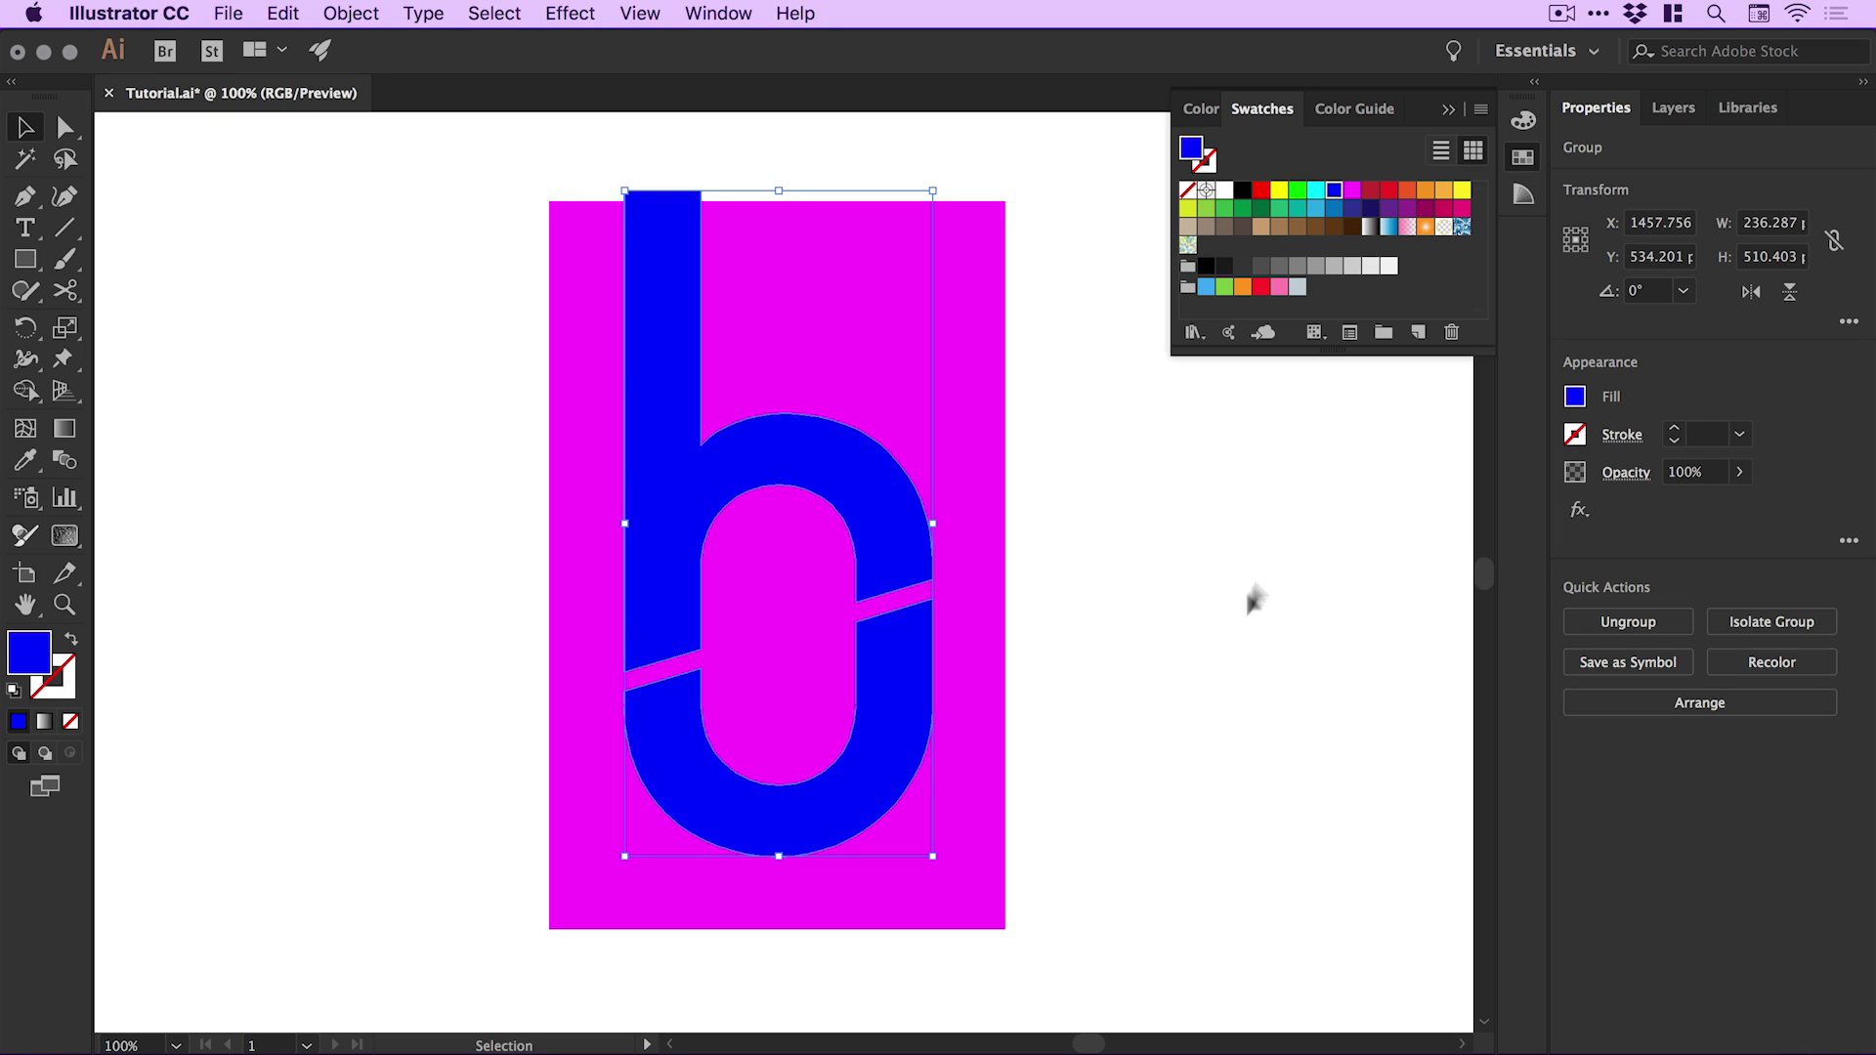
Knock the b out of the magenta rectangle with Minus Front, leaving a 349.388 × 558 px compound path
{"action": "left_click", "coordinate": [1523, 158]}
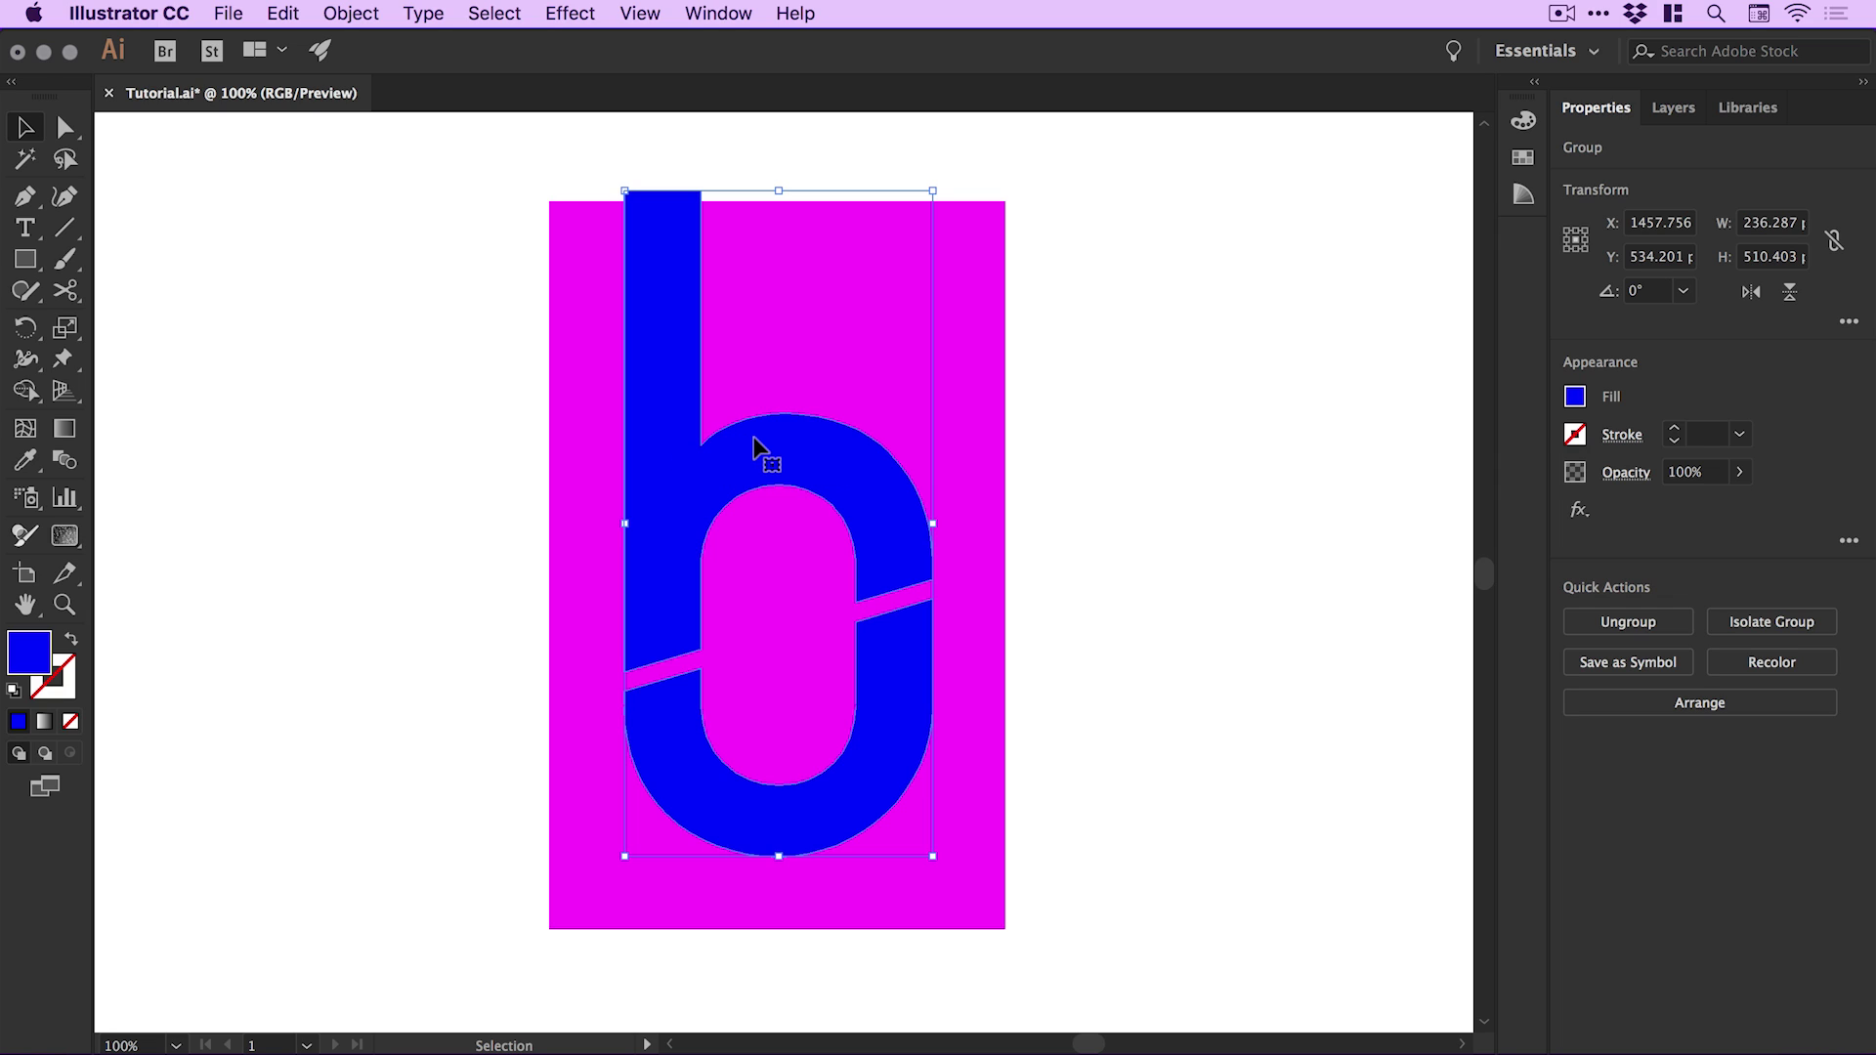
{"action": "left_click", "coordinate": [967, 394], "text": "shift"}
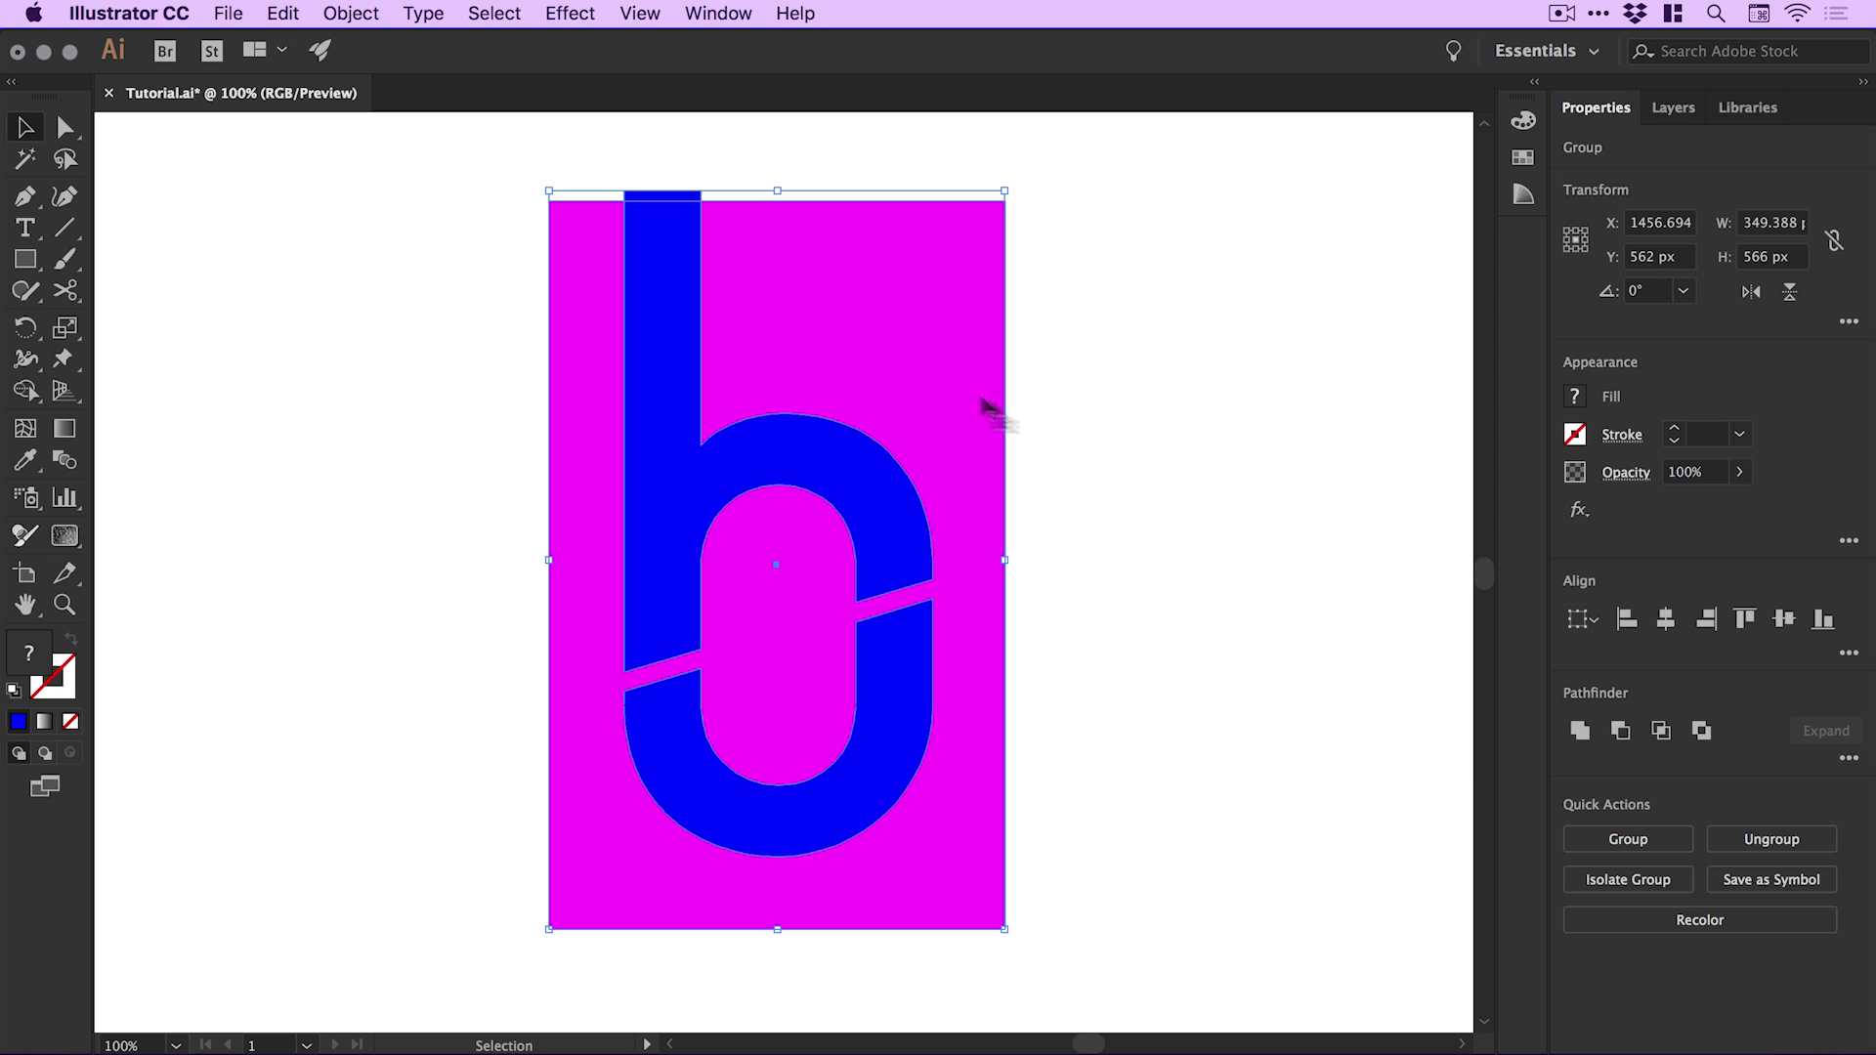
{"action": "left_click", "coordinate": [1623, 728]}
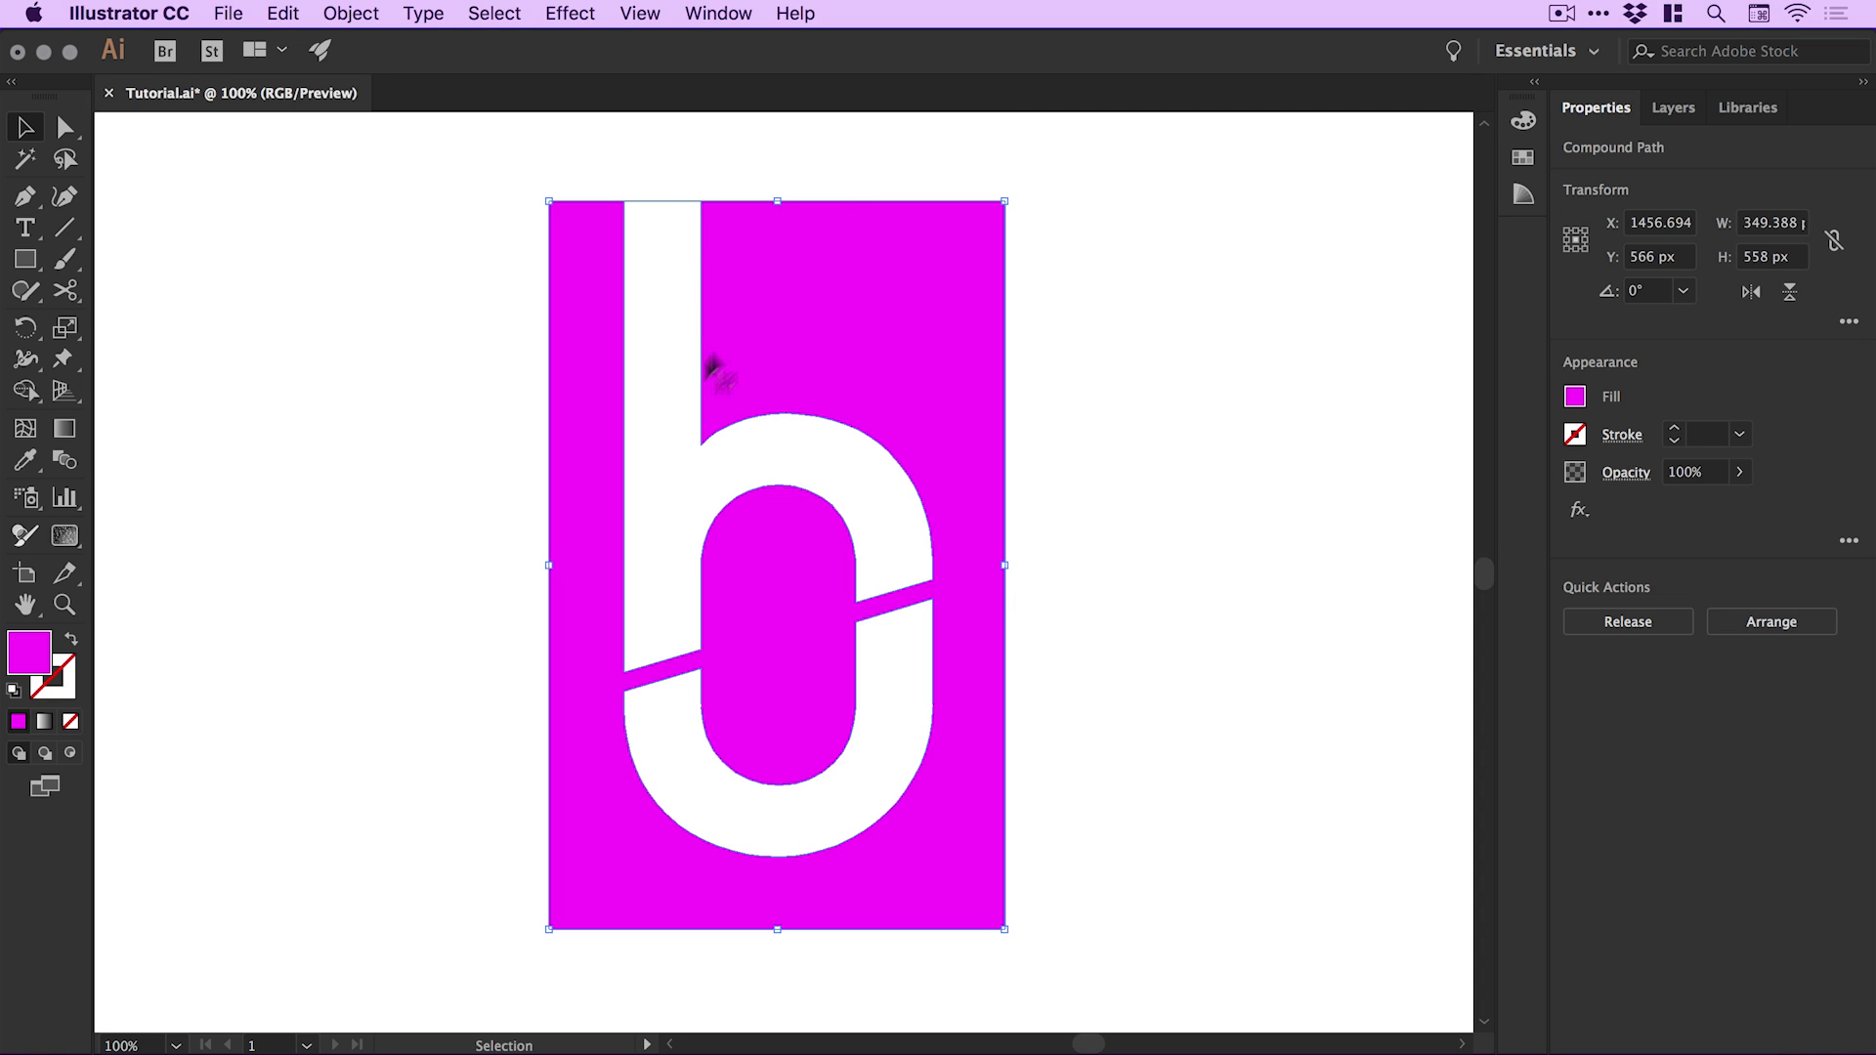
{"action": "left_click", "coordinate": [32, 254]}
{"action": "left_click_drag", "start_coordinate": [343, 151], "coordinate": [1178, 966]}
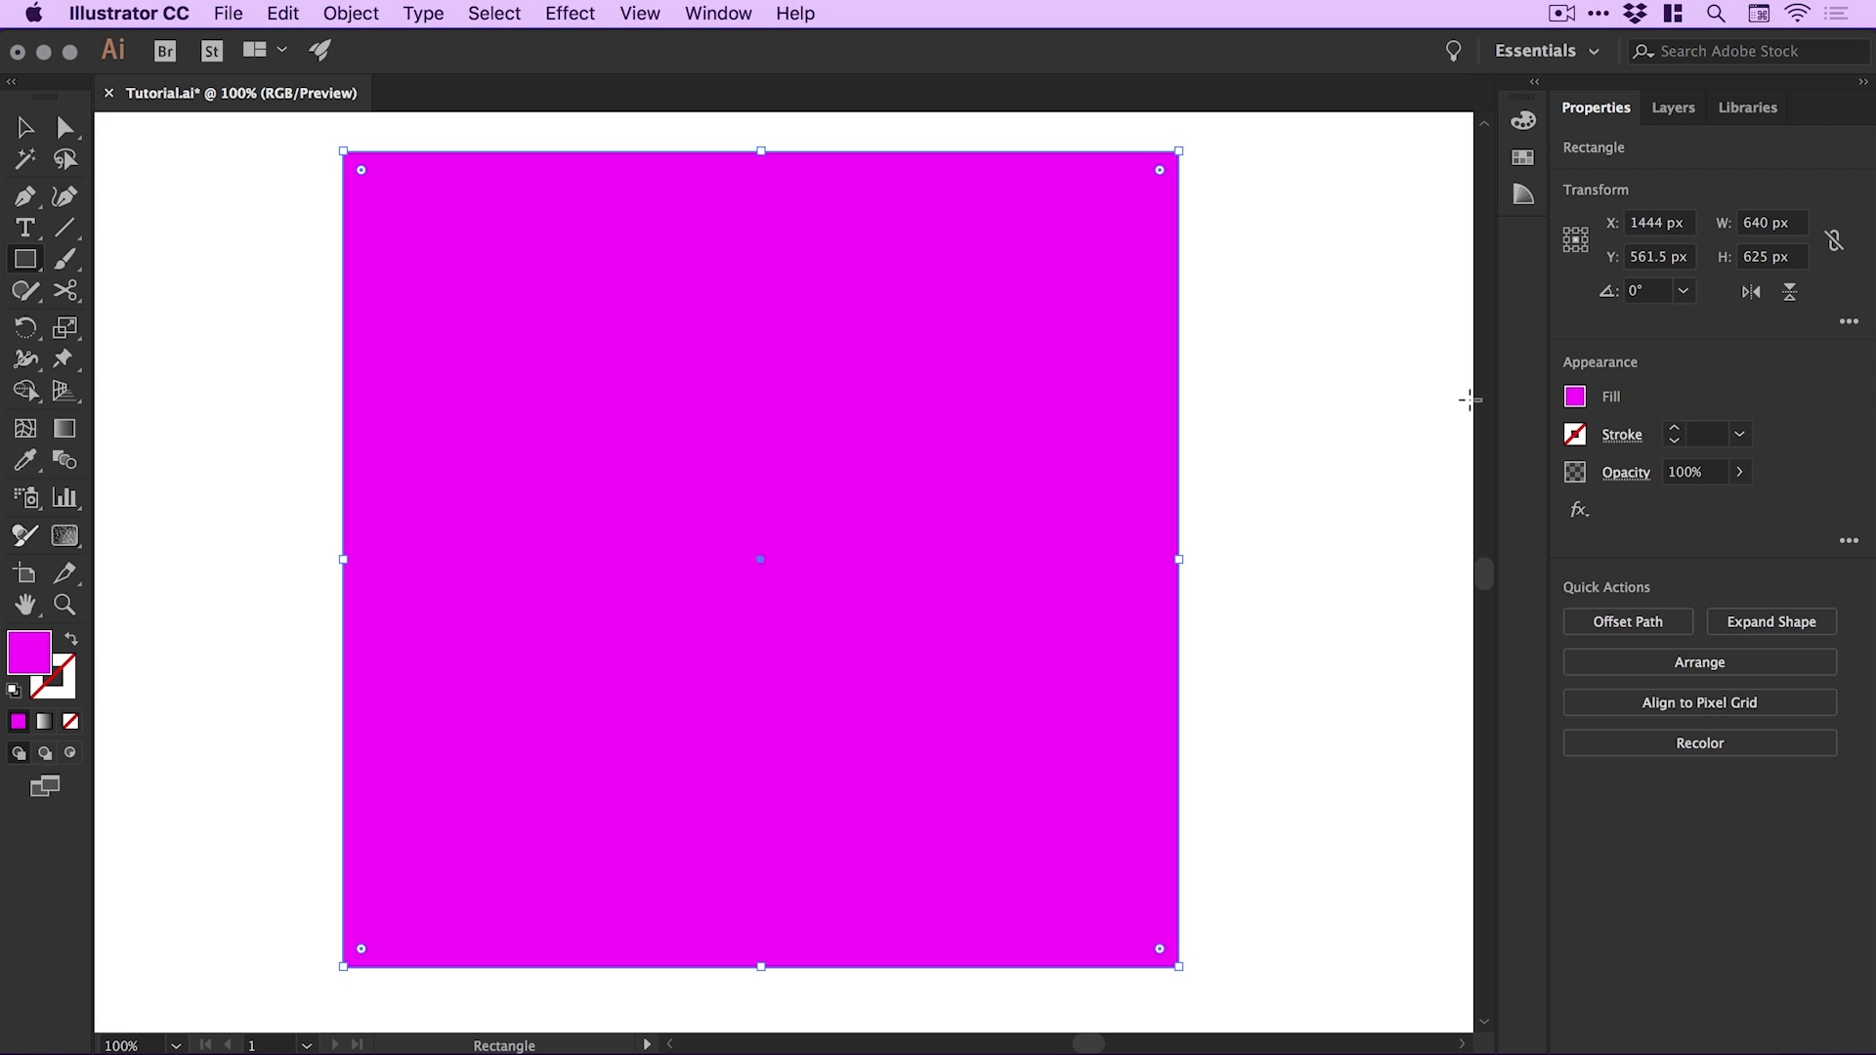
{"action": "key", "text": "v"}
{"action": "left_click", "coordinate": [1575, 396]}
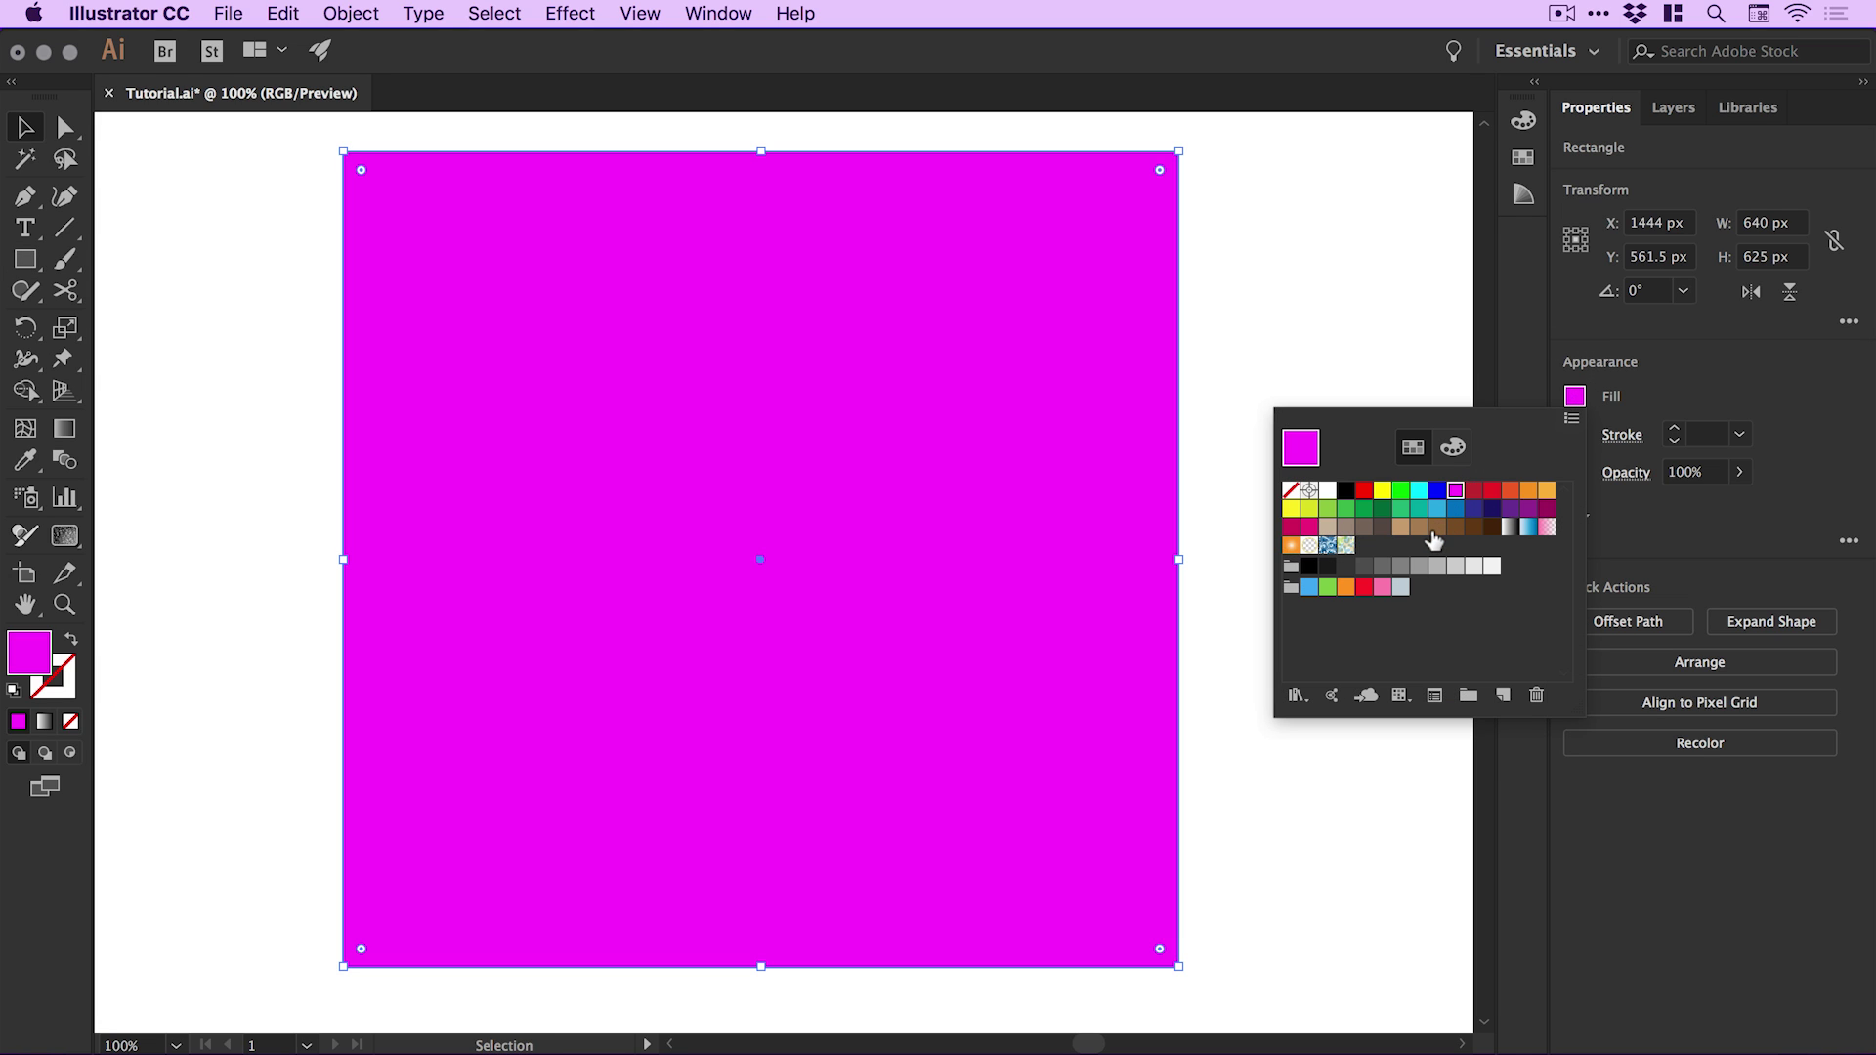
{"action": "left_click", "coordinate": [1438, 528]}
{"action": "left_click", "coordinate": [783, 527]}
{"action": "key", "text": "super+shift+bracketleft"}
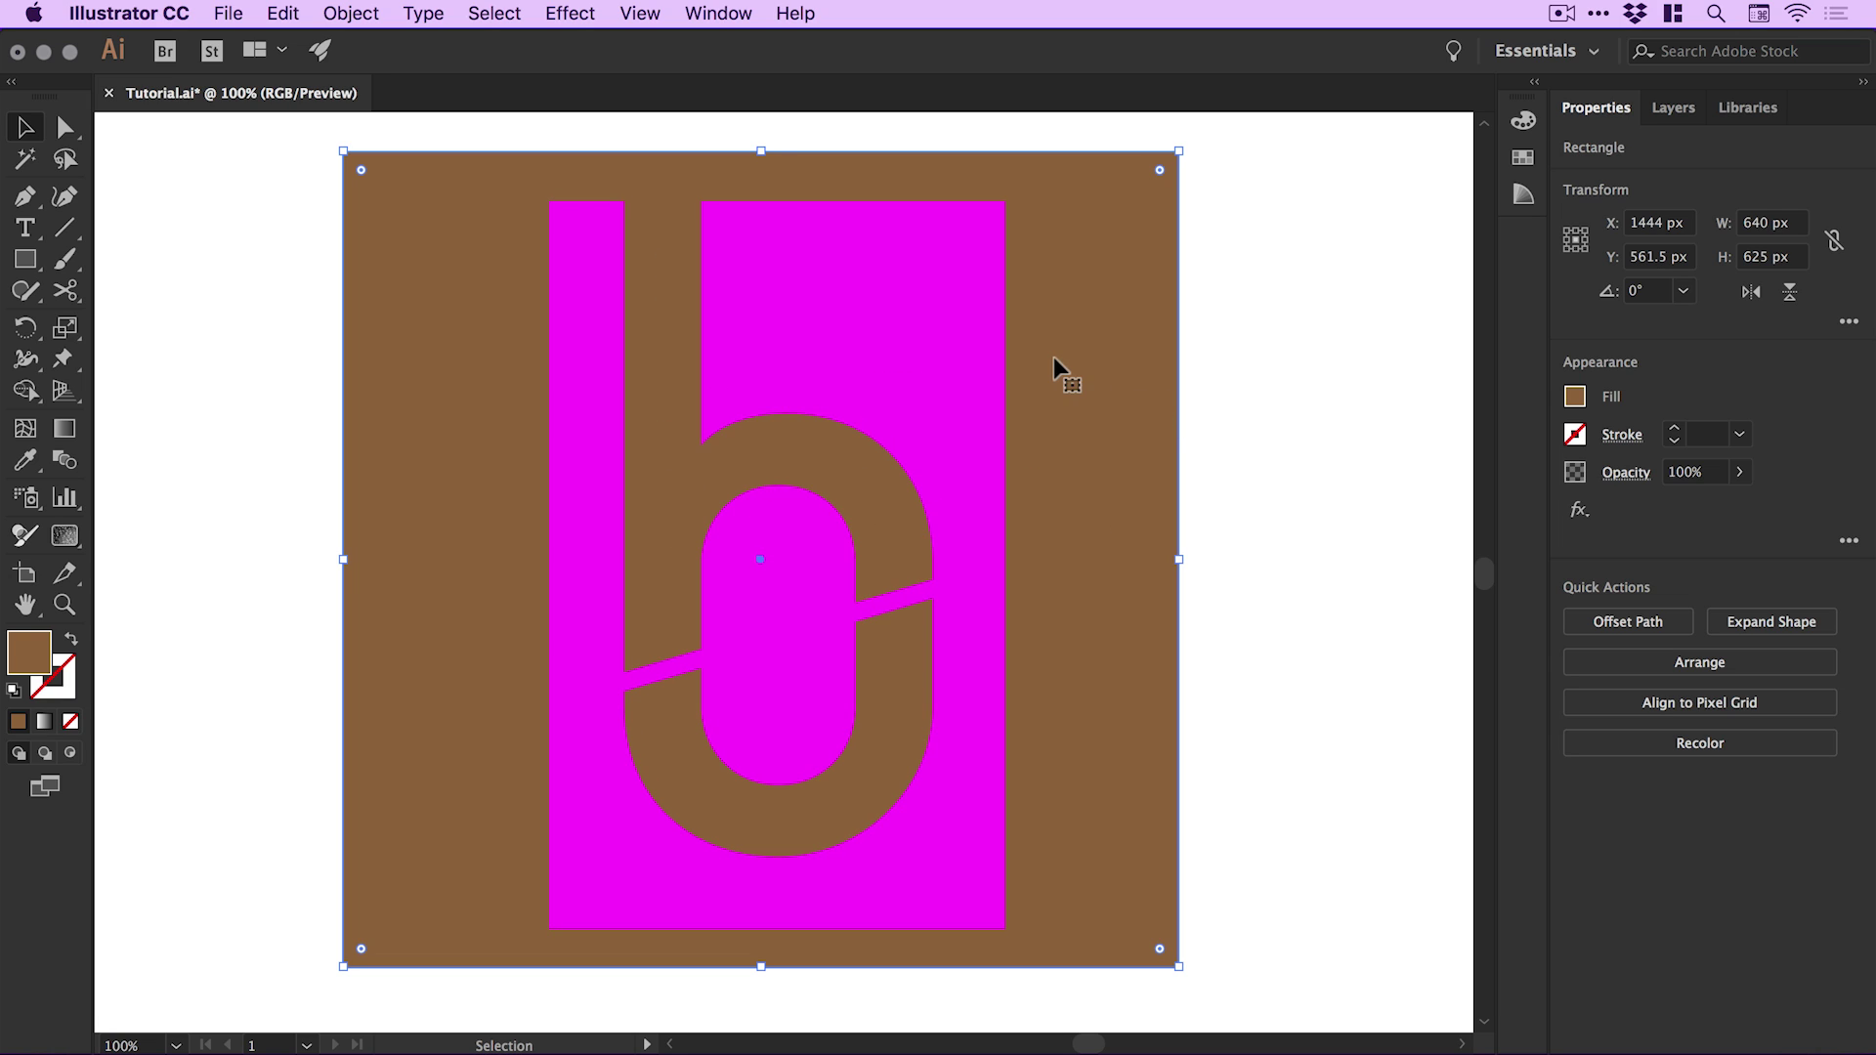
{"action": "key", "text": "BackSpace"}
{"action": "left_click", "coordinate": [883, 364]}
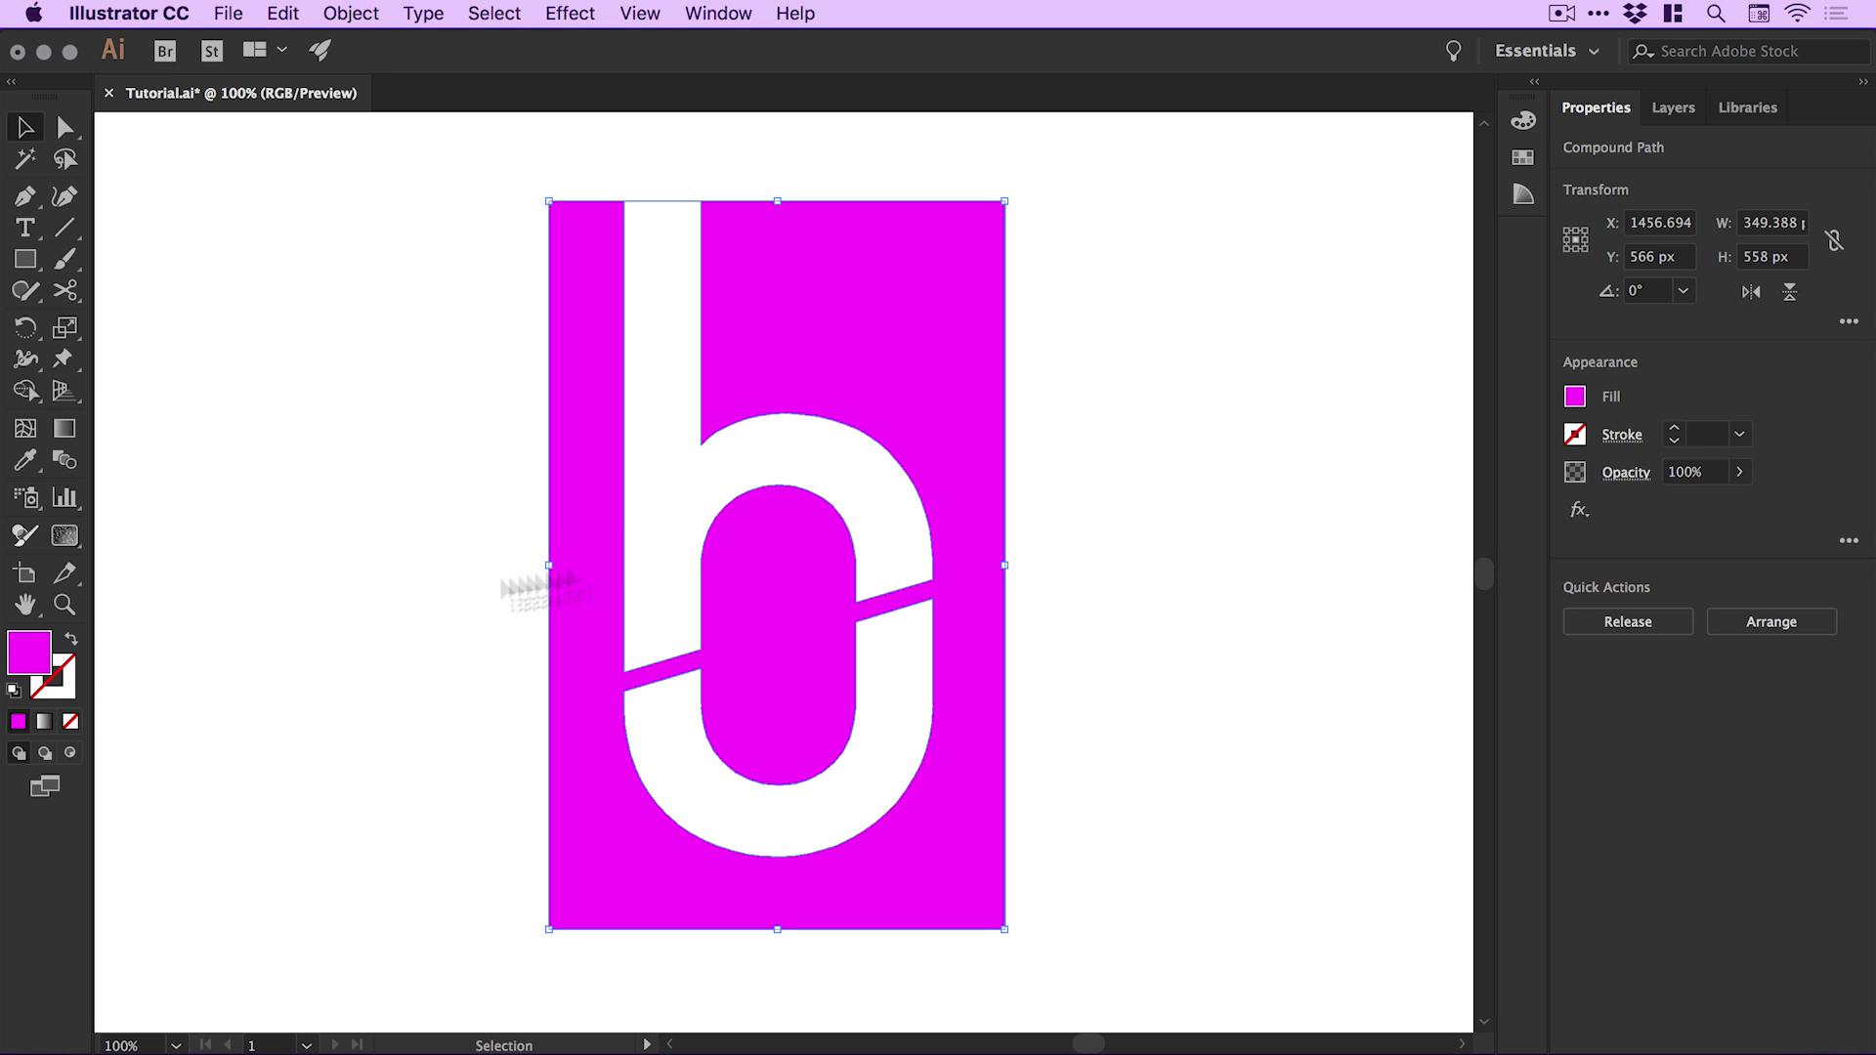
Recolour the rectangle's fill from magenta to warm yellow using the Color Picker's hex value
{"action": "double_click", "coordinate": [44, 659]}
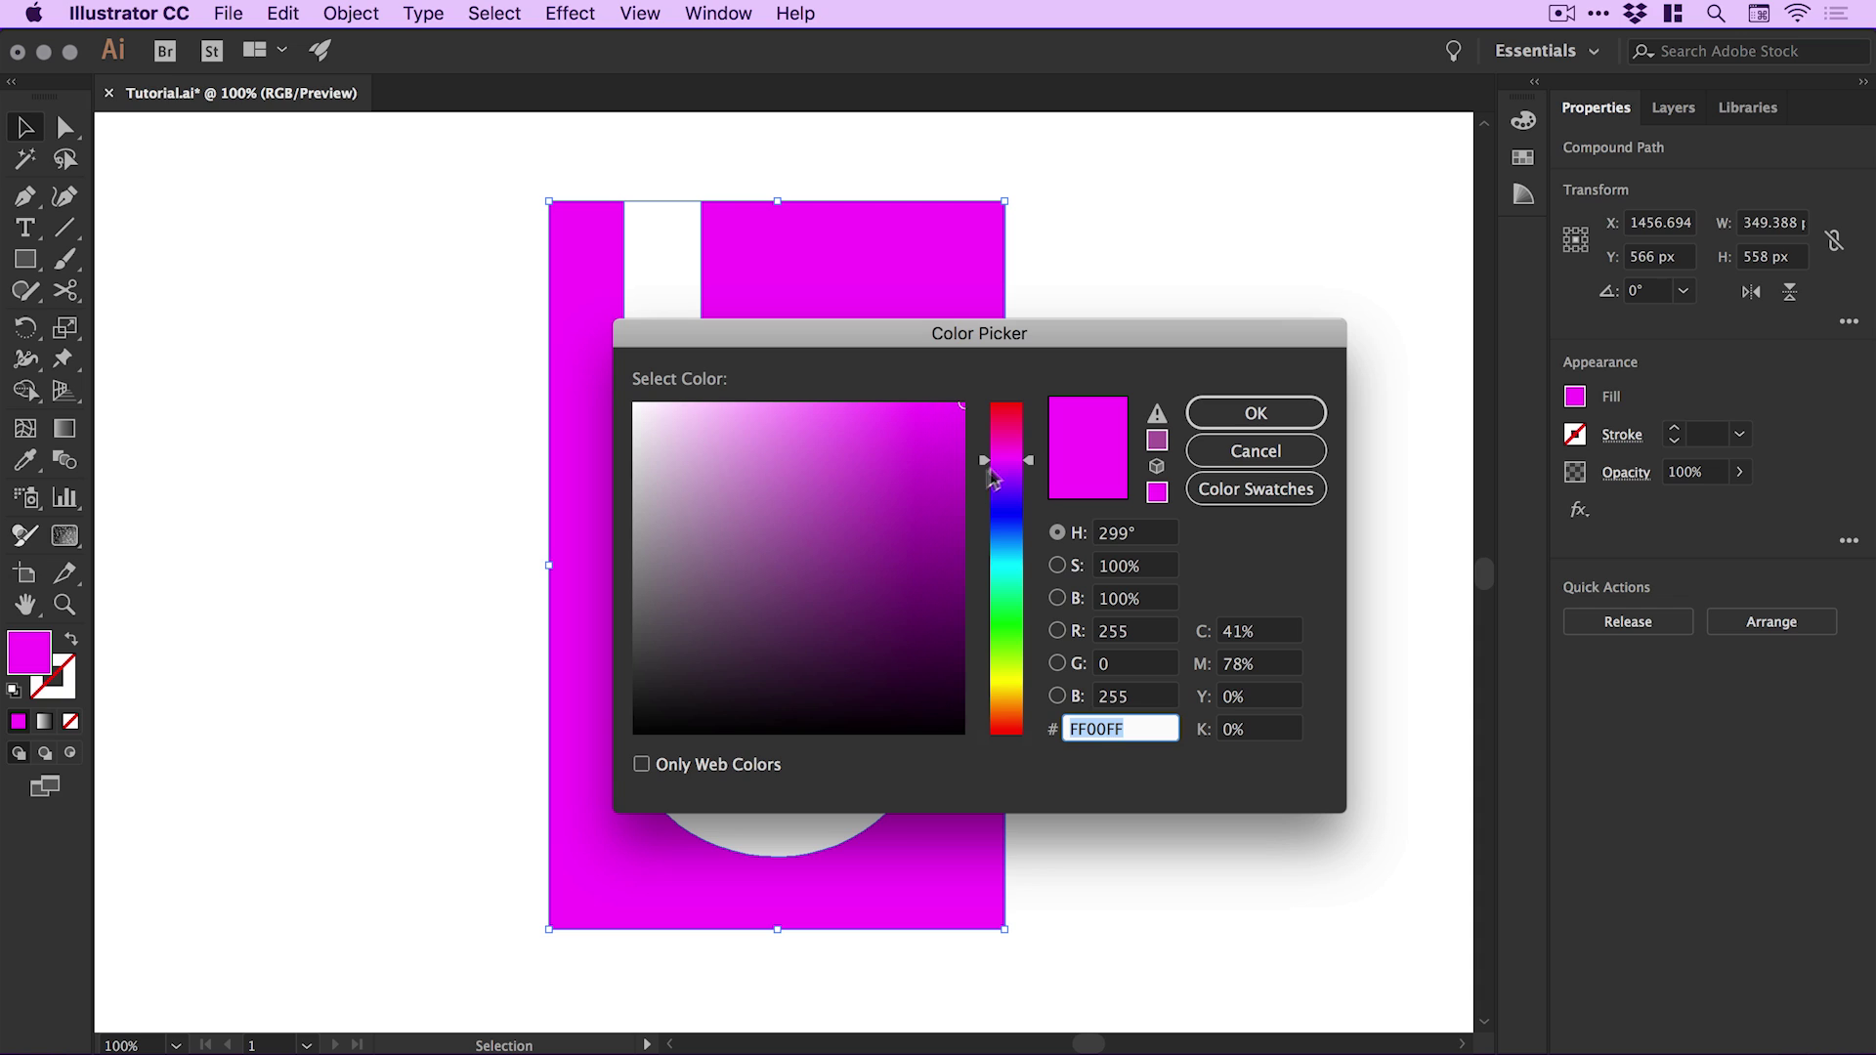
{"action": "mouse_move", "coordinate": [1021, 459]}
{"action": "left_mouse_down"}
{"action": "mouse_move", "coordinate": [1017, 679]}
{"action": "mouse_move", "coordinate": [1017, 437]}
{"action": "left_mouse_up"}
{"action": "mouse_move", "coordinate": [870, 435]}
{"action": "left_mouse_down"}
{"action": "mouse_move", "coordinate": [889, 418]}
{"action": "mouse_move", "coordinate": [913, 436]}
{"action": "left_mouse_up"}
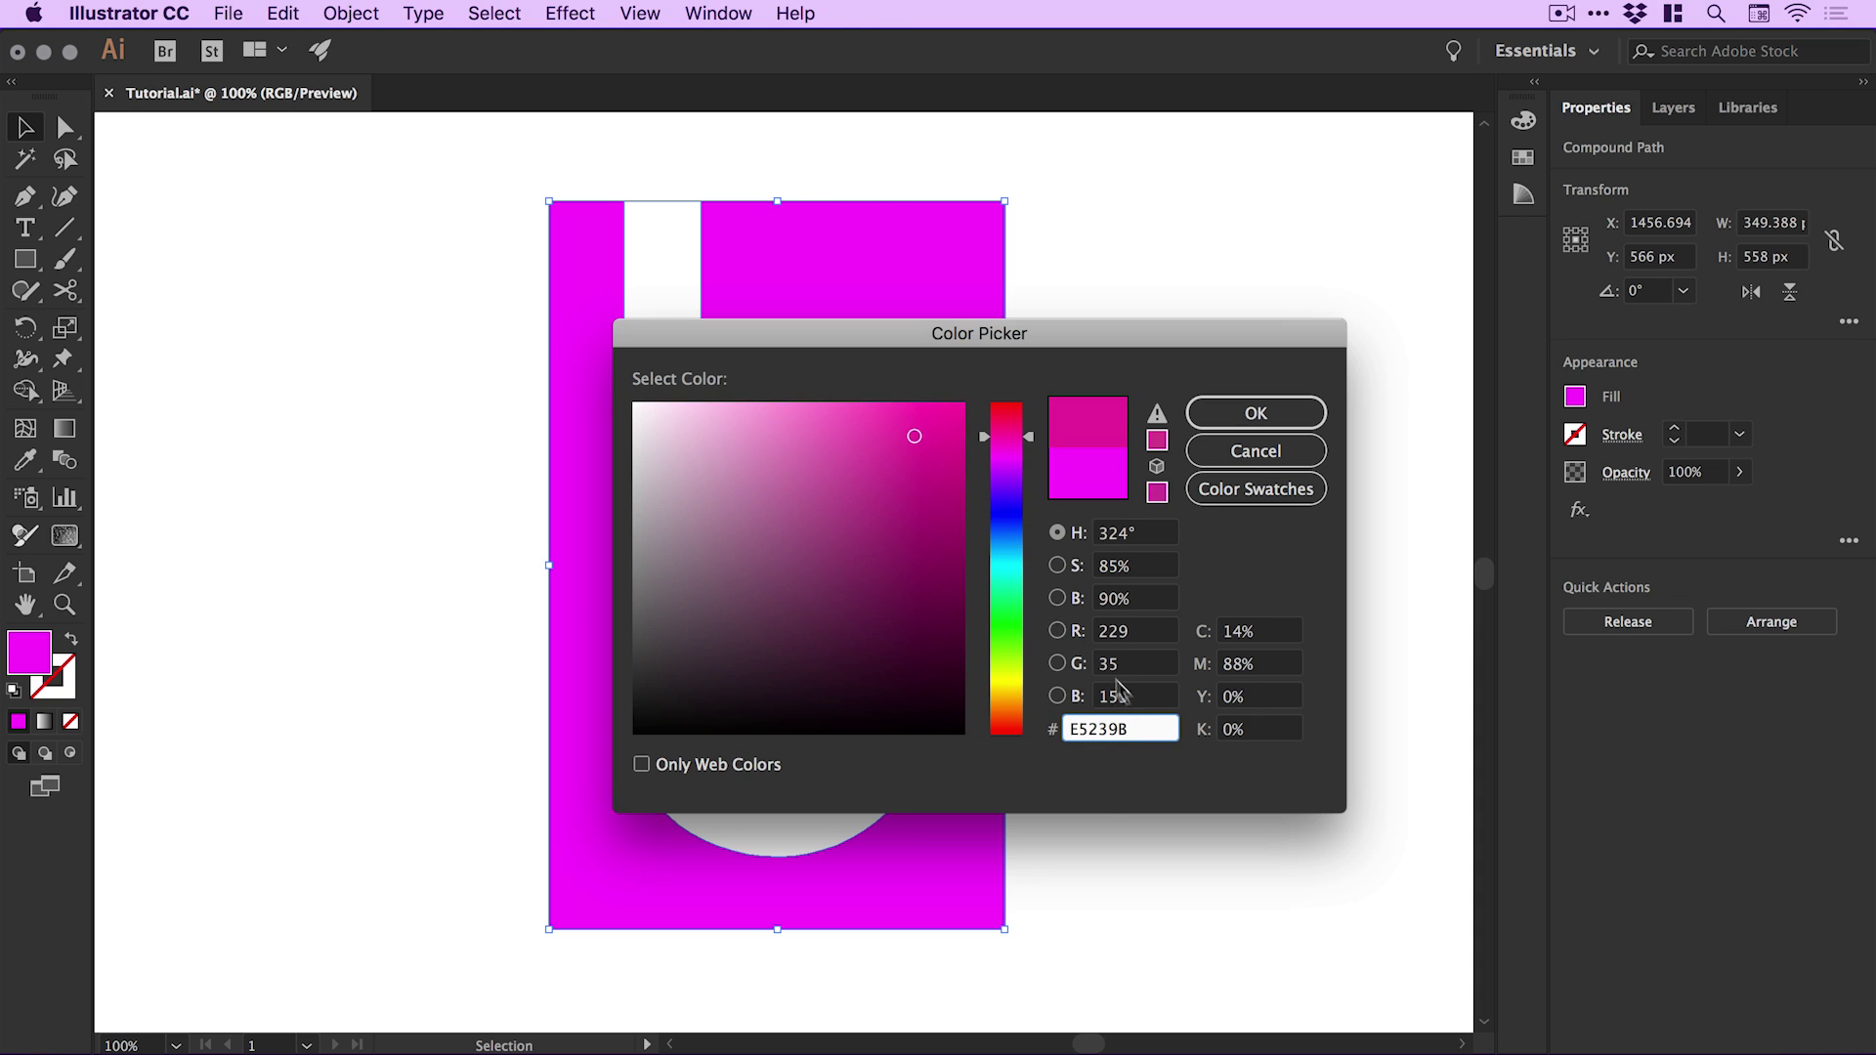
{"action": "double_click", "coordinate": [1140, 733]}
{"action": "type", "text": "FFD143"}
{"action": "left_click", "coordinate": [1284, 408]}
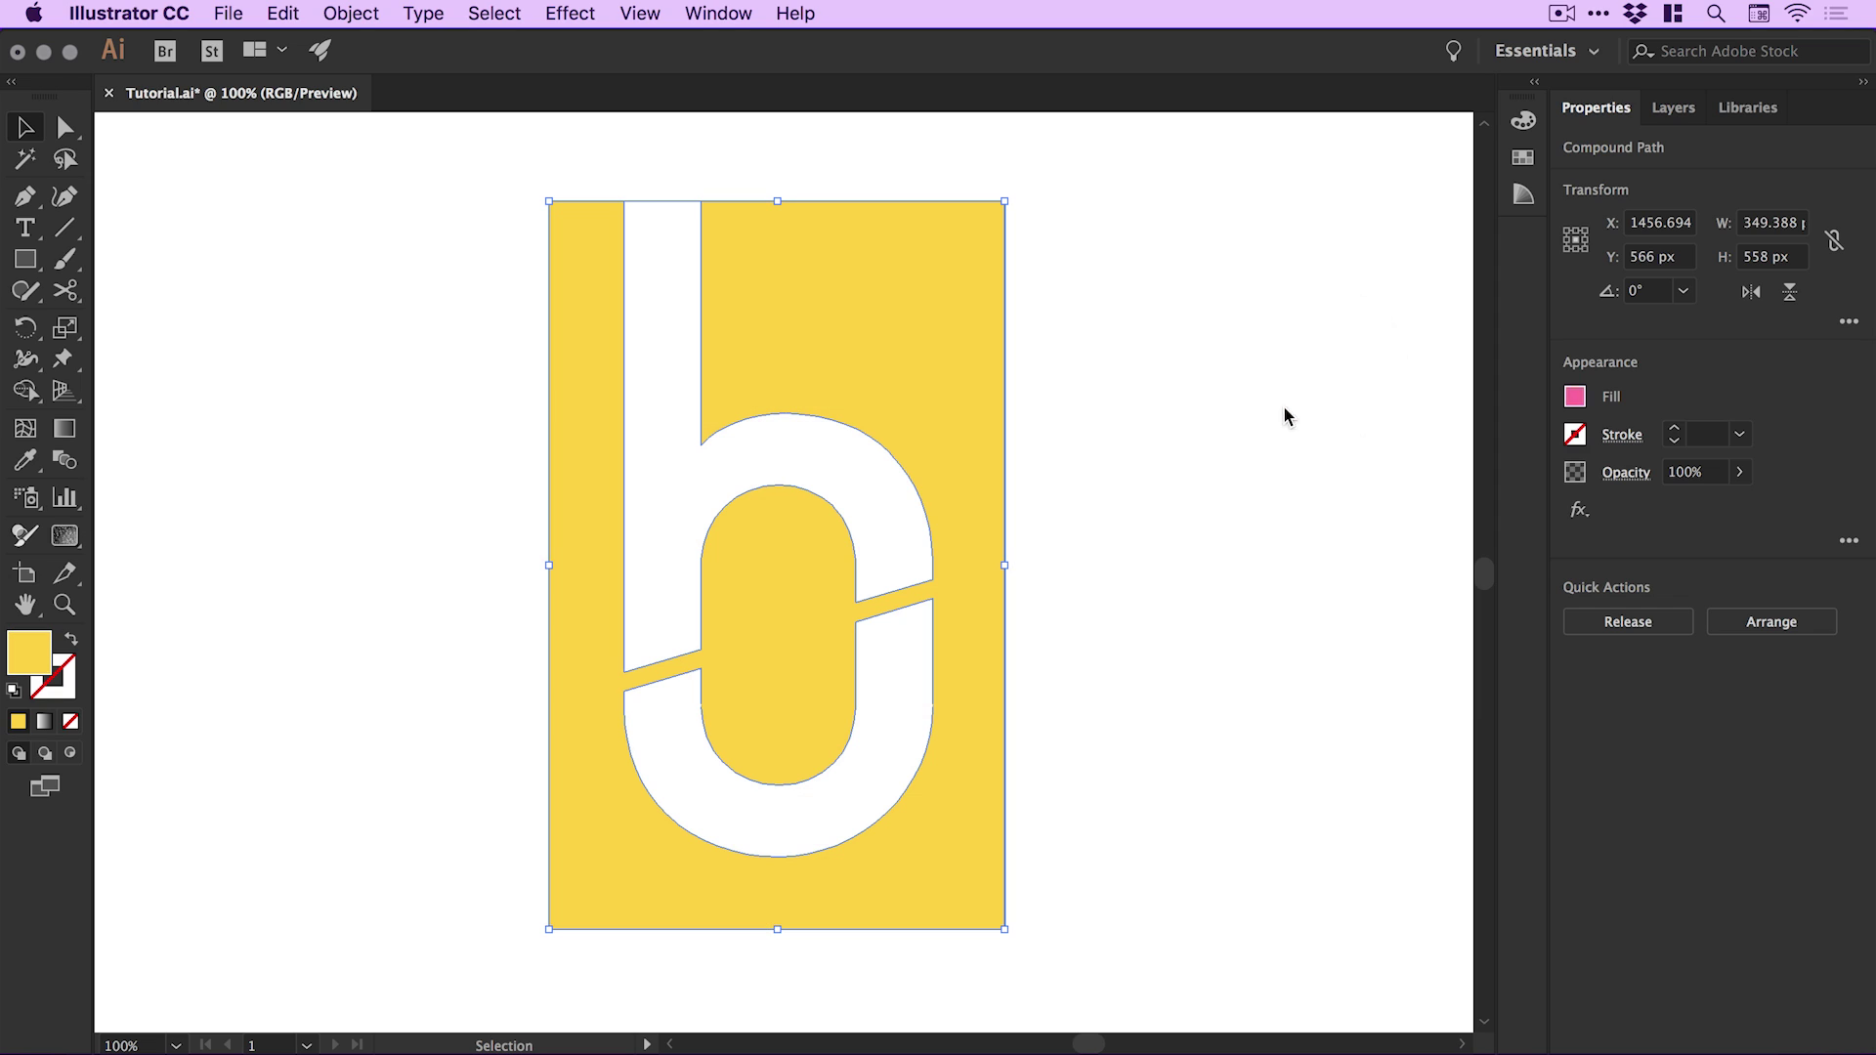
{"action": "left_click", "coordinate": [1282, 402]}
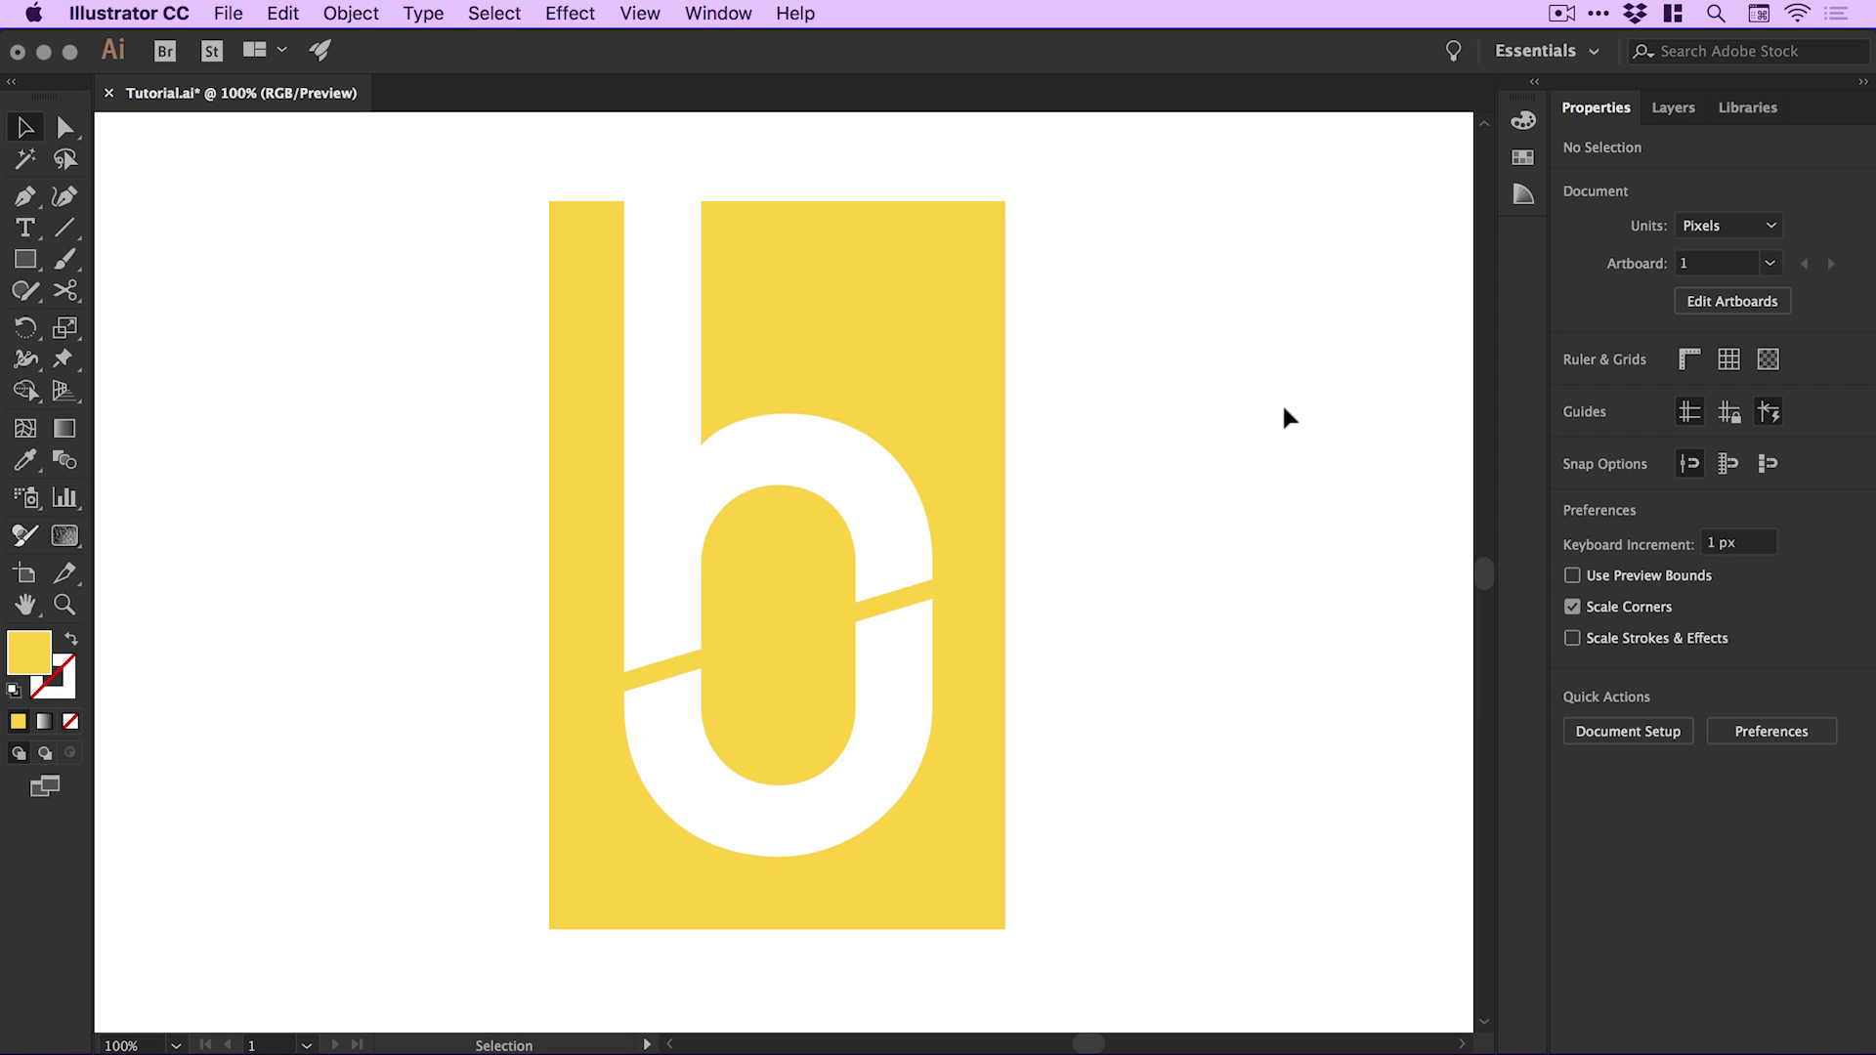